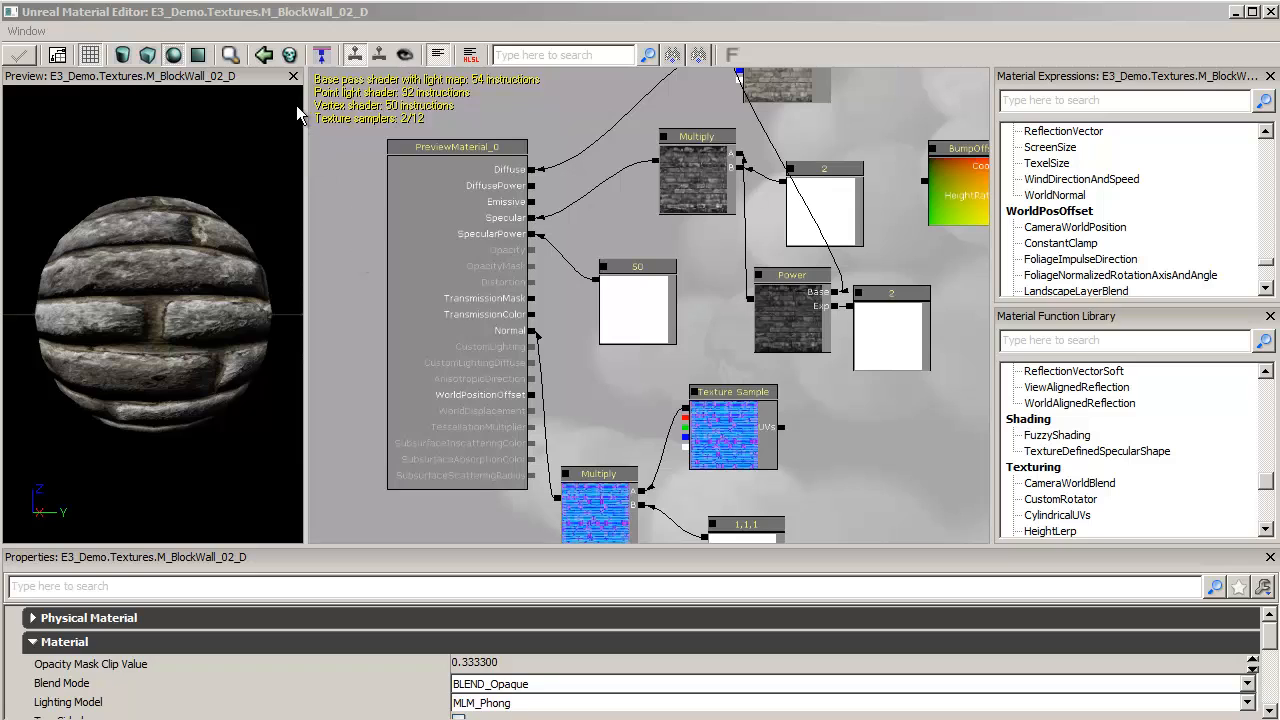
- Close the Preview, Material Expressions, Material Function Library and Properties windows so that only the node graph remains
left_click(296, 77)
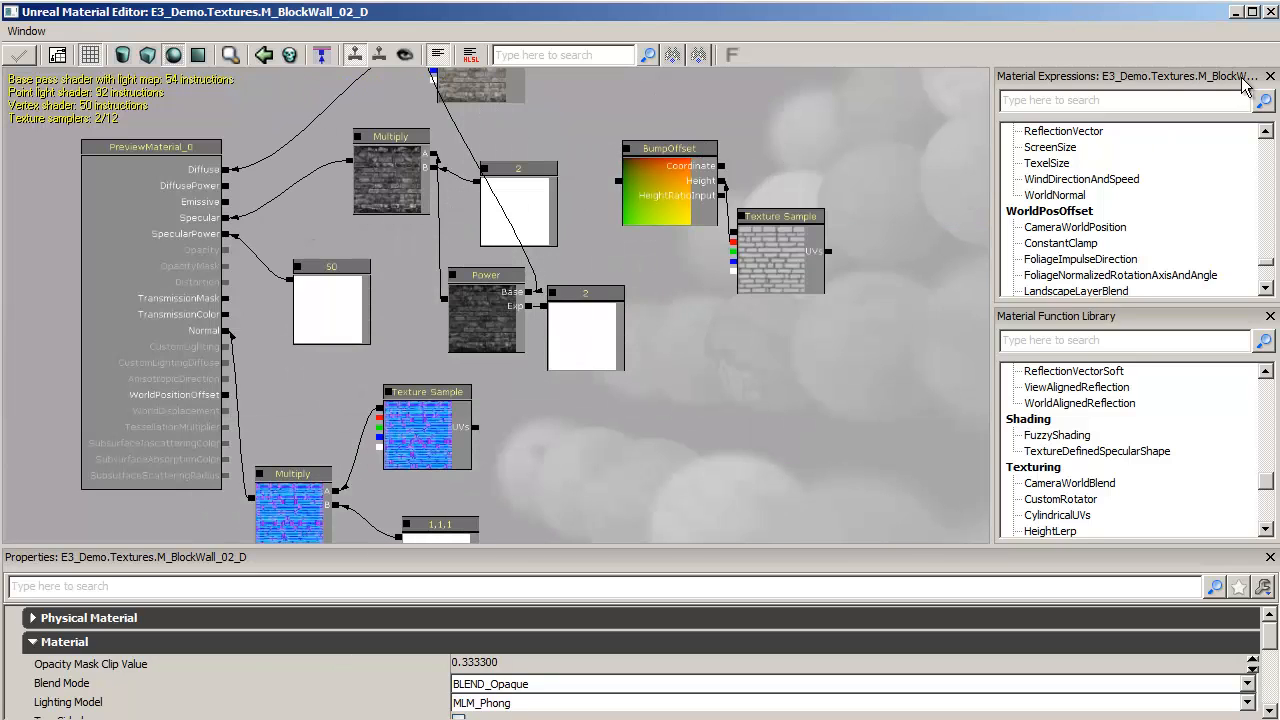
left_click(1269, 76)
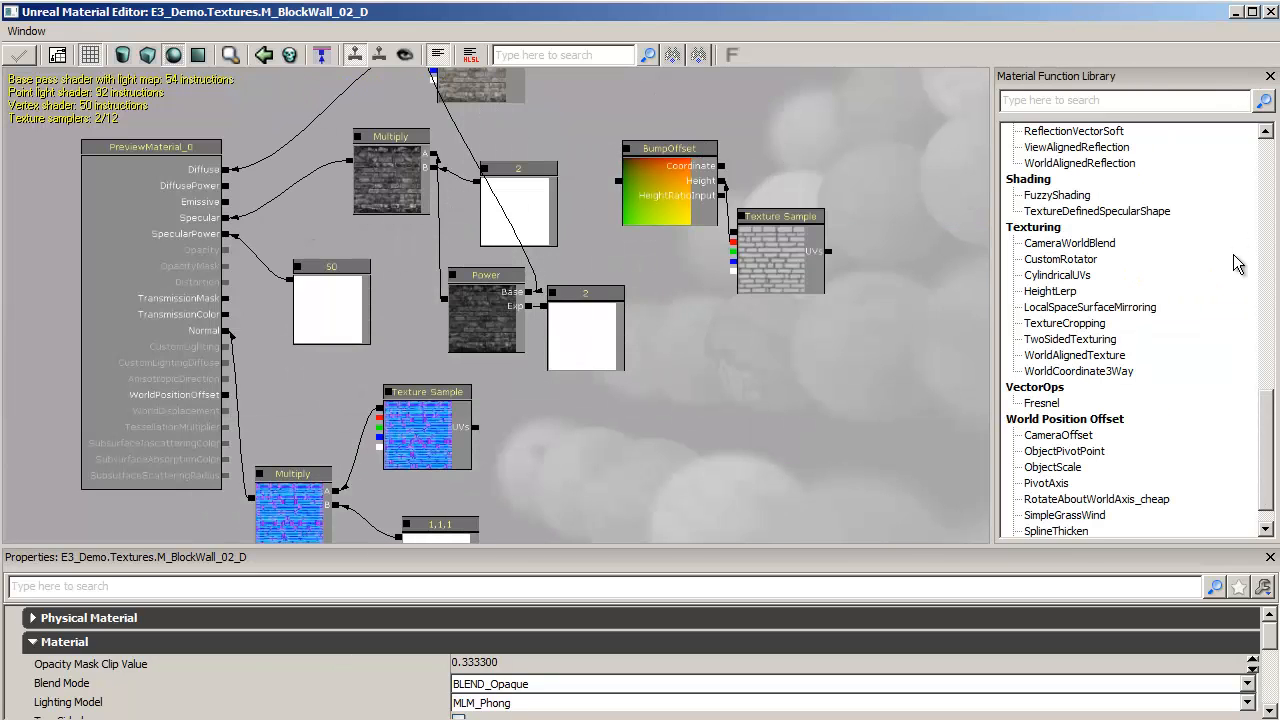
left_click(1269, 76)
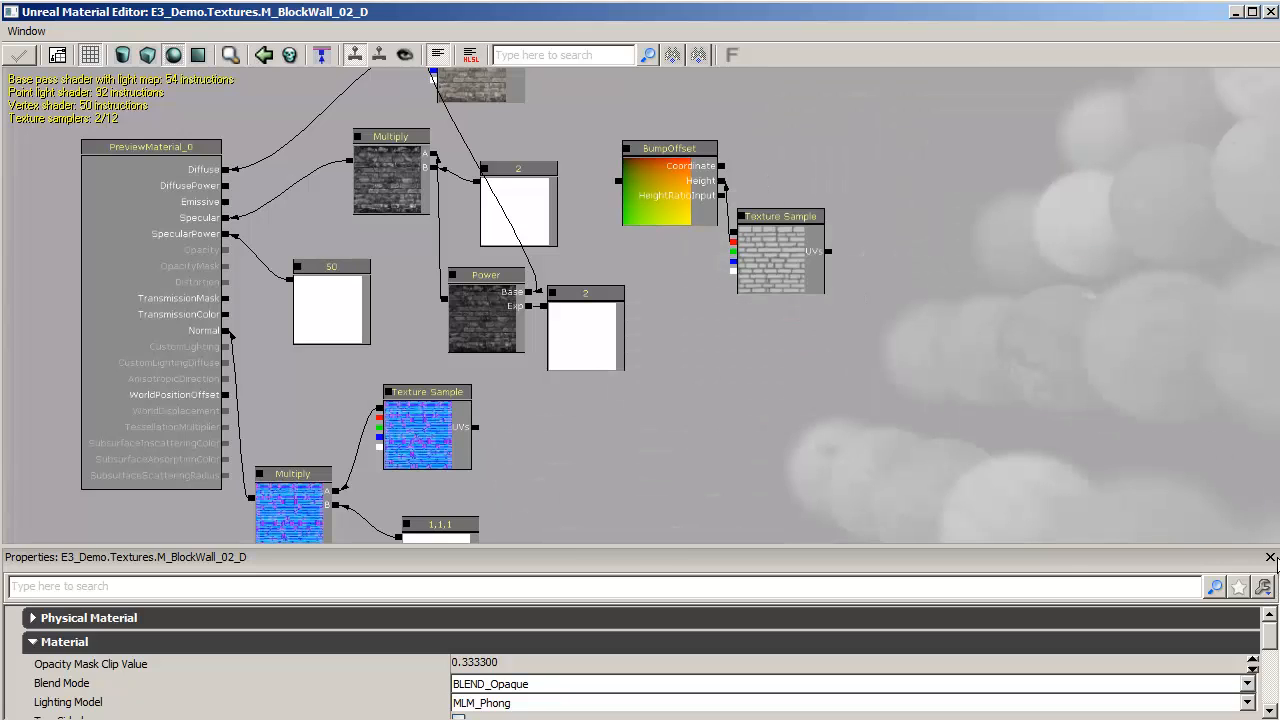
left_click(1270, 557)
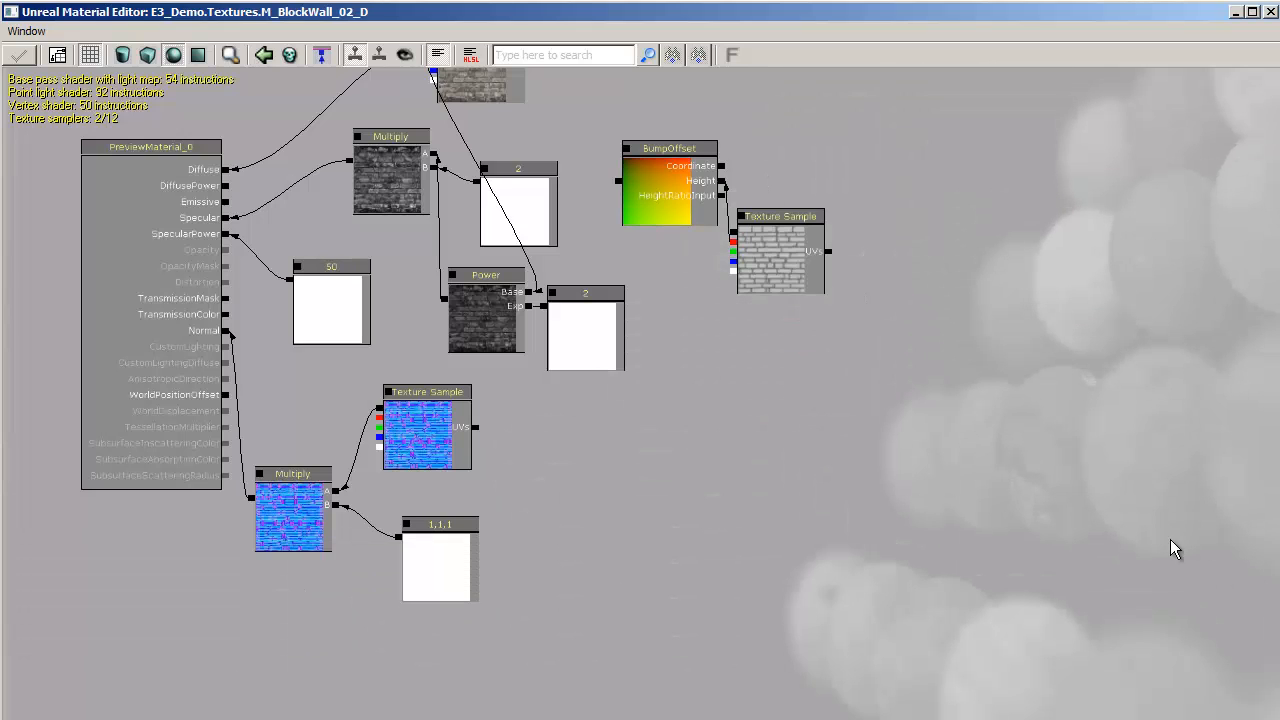
left_click_drag(681, 409, 829, 466)
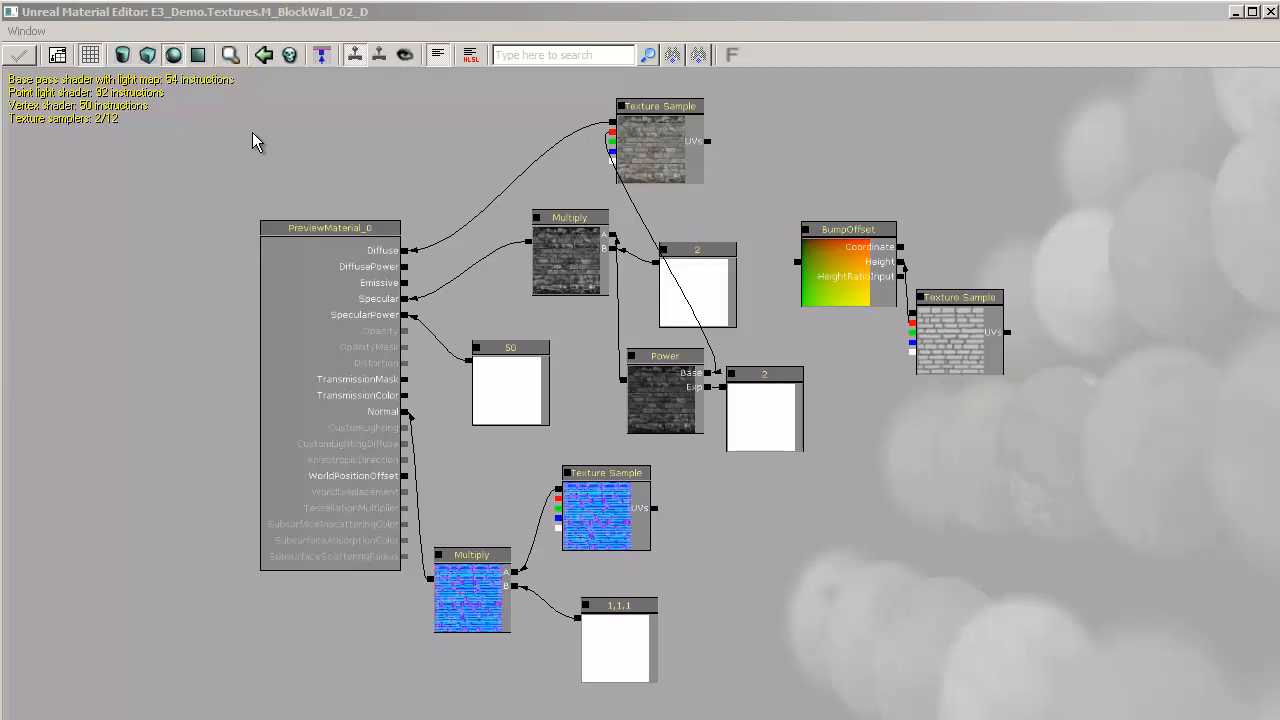
- Restore the Properties, Preview, Material Expressions and Material Function Library windows of the M_BlockWall_02_D material
left_click(39, 33)
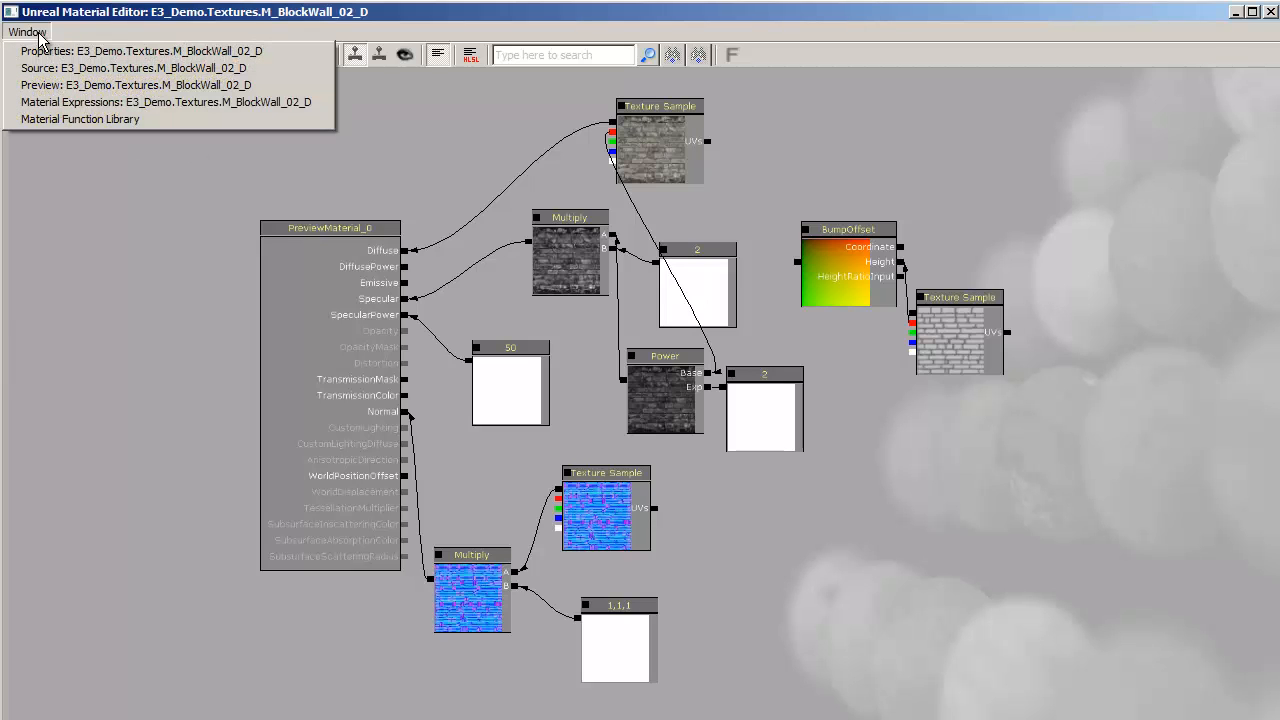
left_click(45, 50)
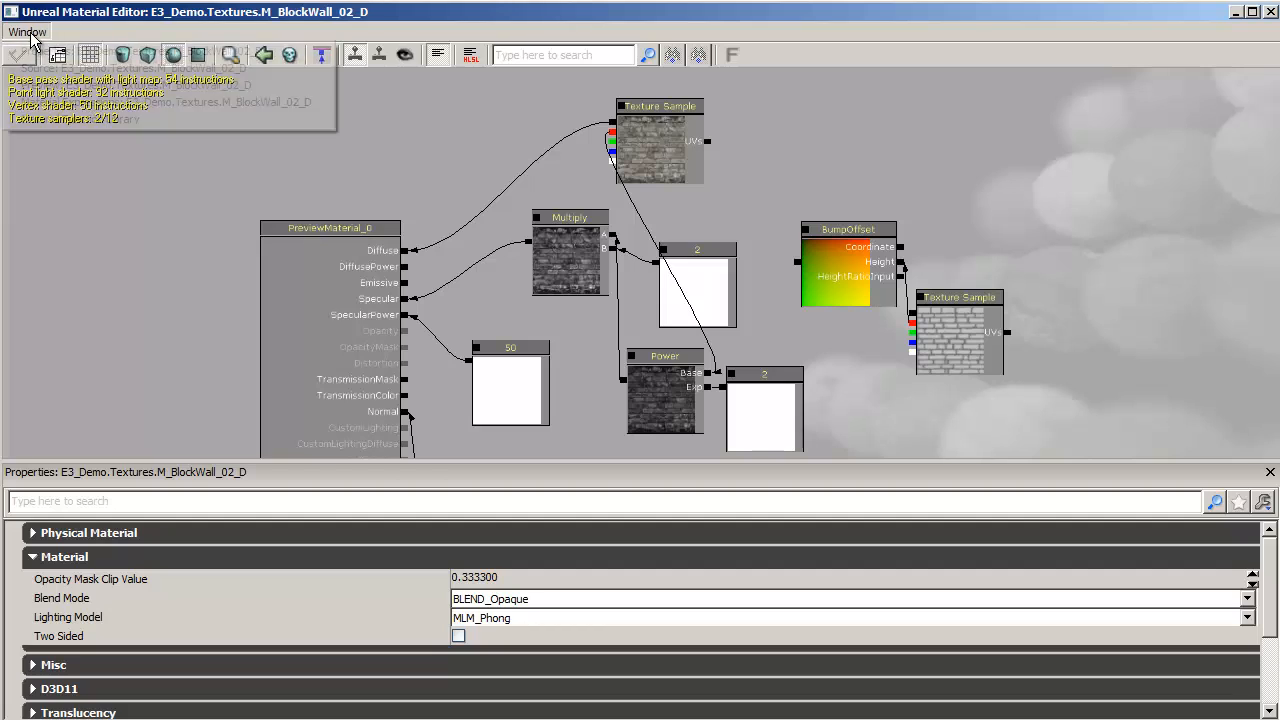
left_click(28, 32)
left_click(45, 76)
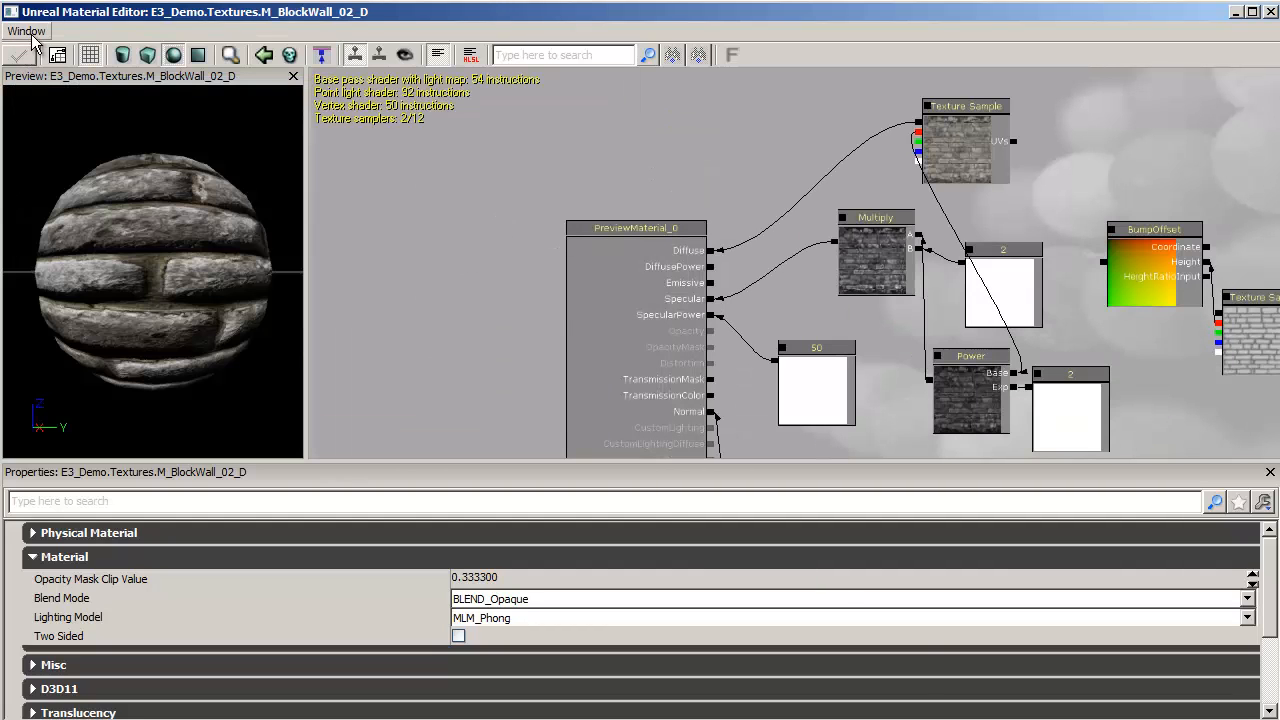
left_click(28, 32)
left_click(45, 92)
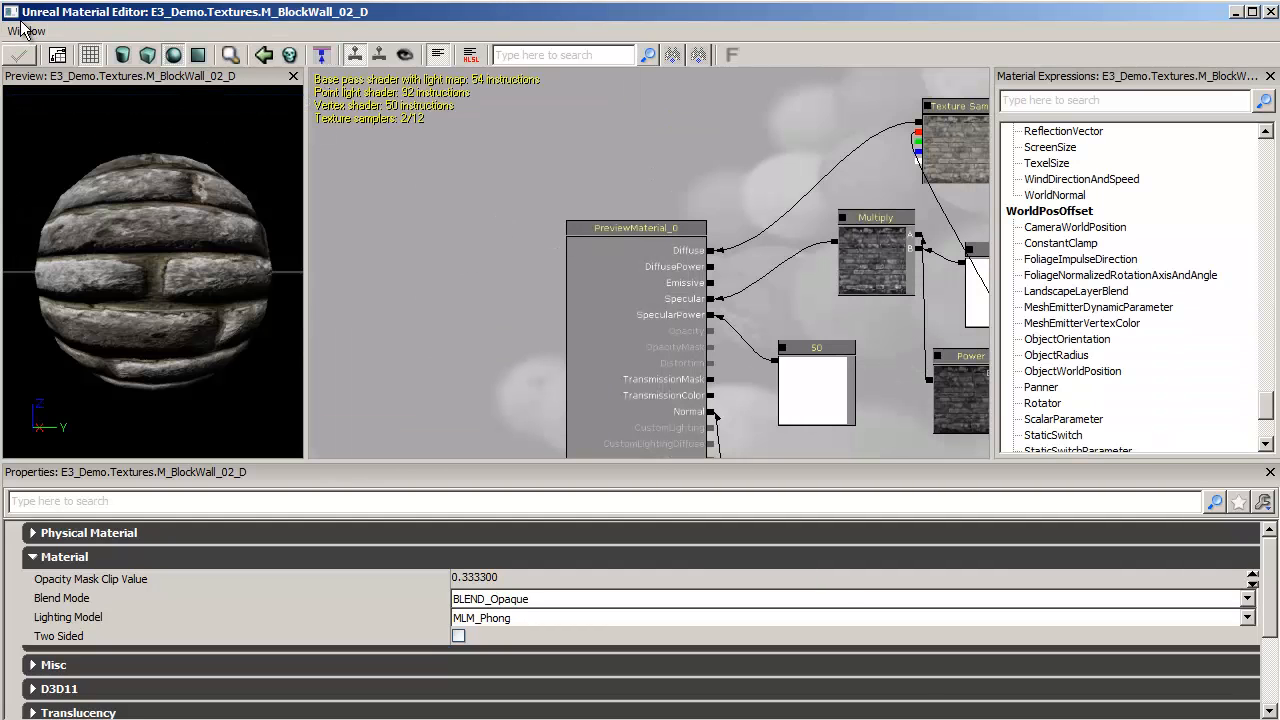
left_click(24, 31)
left_click(60, 118)
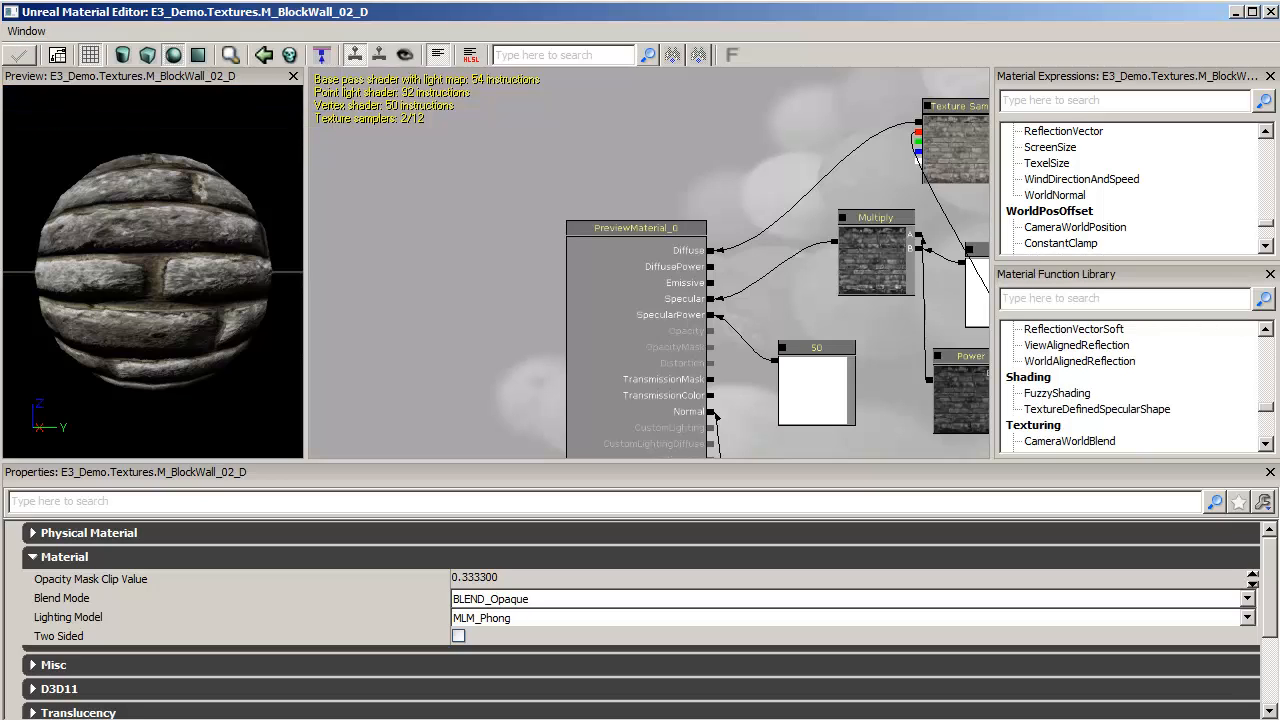
- Zoom and shift the node graph, returning to the PreviewMaterial_0 node with the Home function
scroll(424, 177, "up", 1)
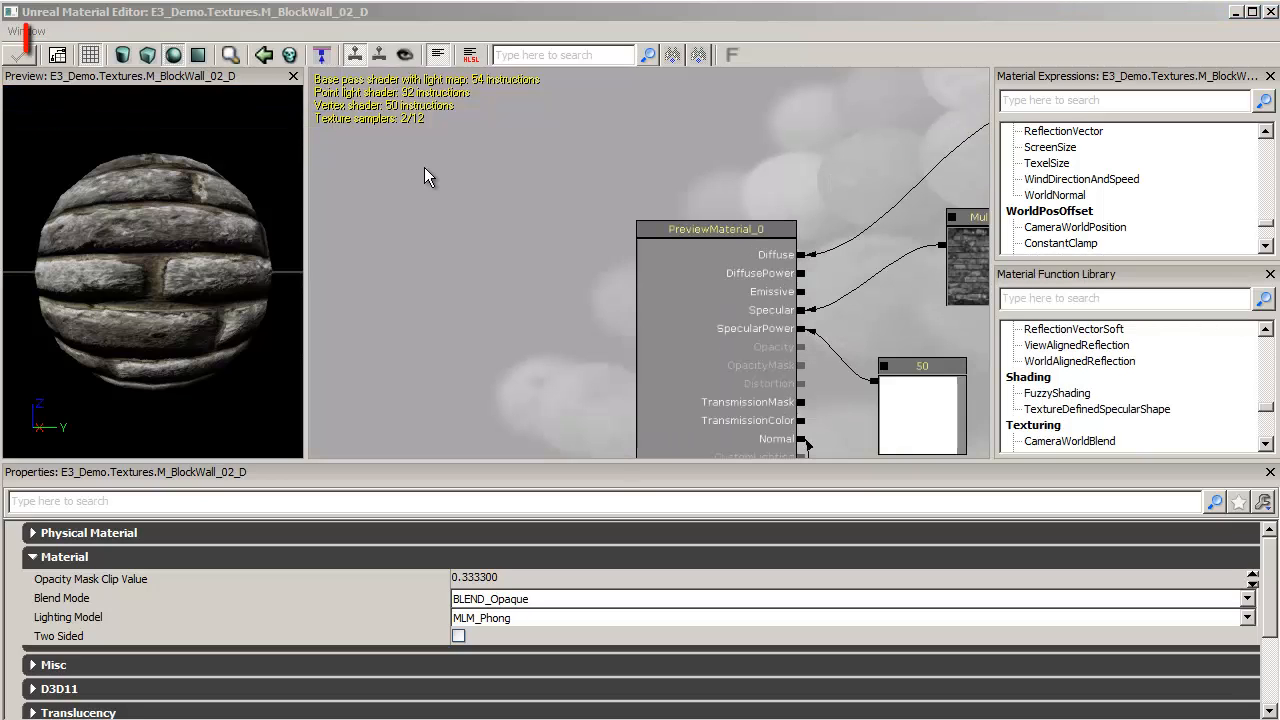
left_click(57, 57)
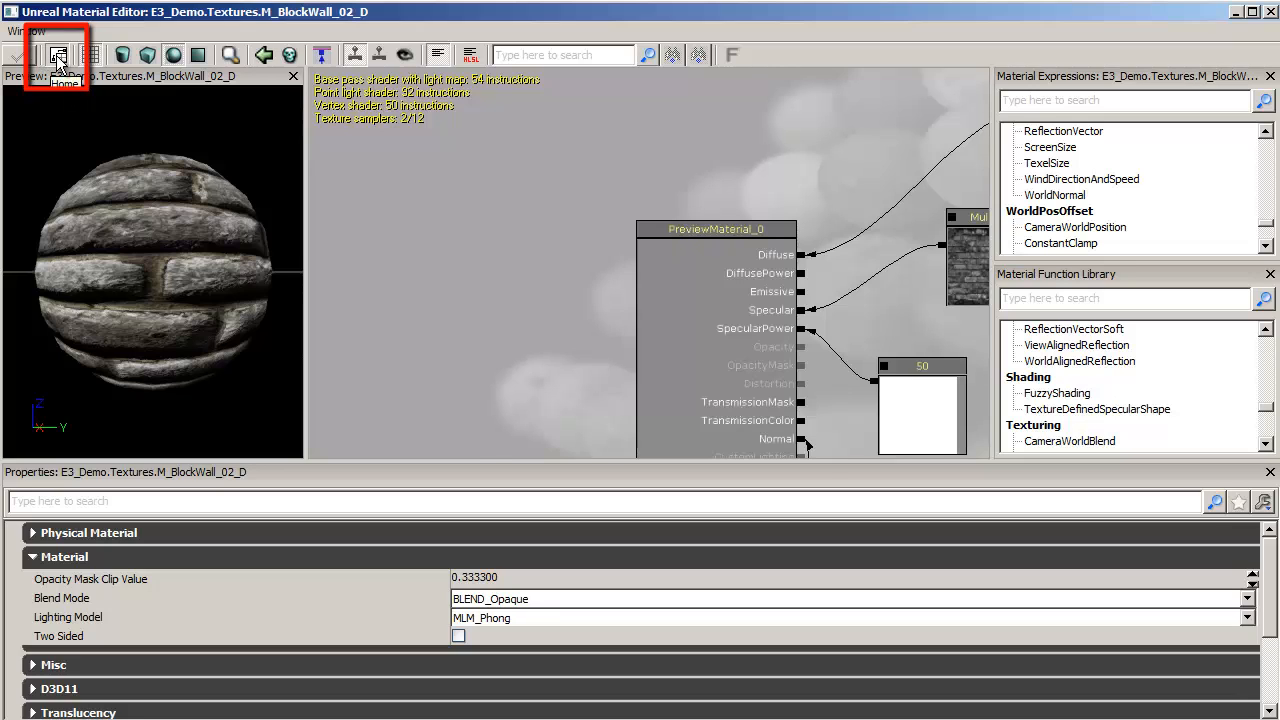
left_click_drag(367, 167, 388, 217)
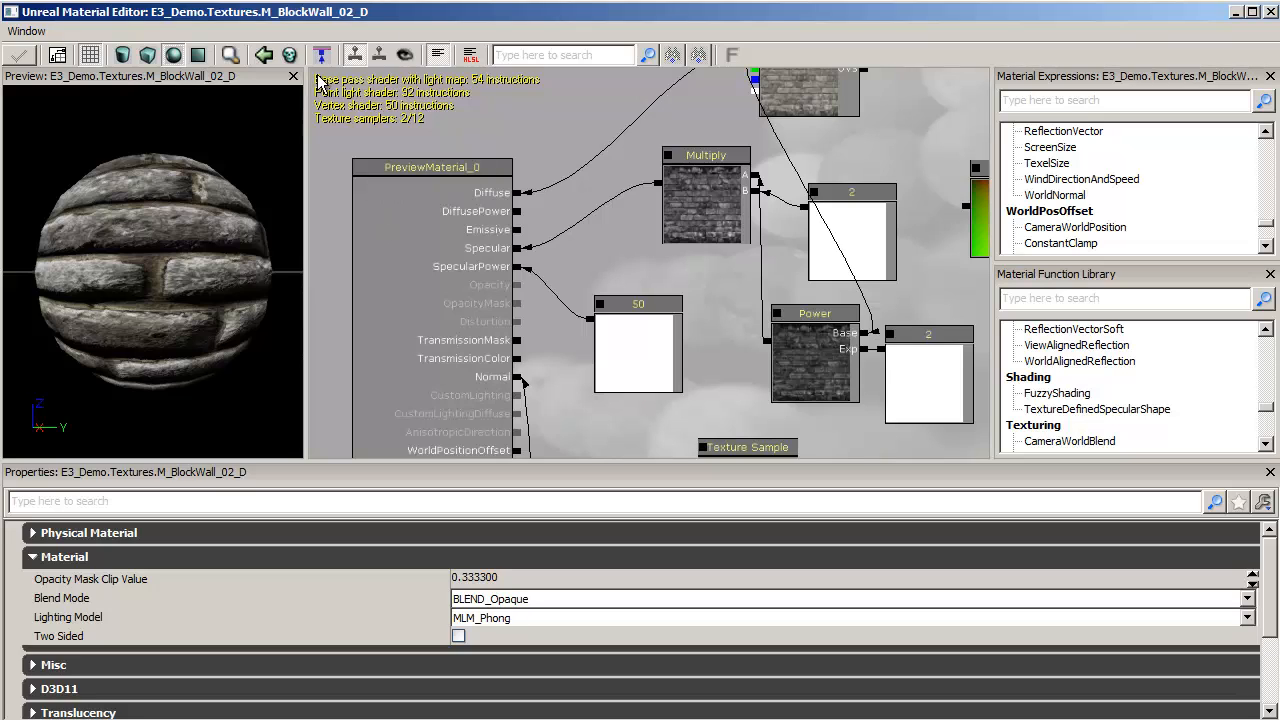
left_click(58, 57)
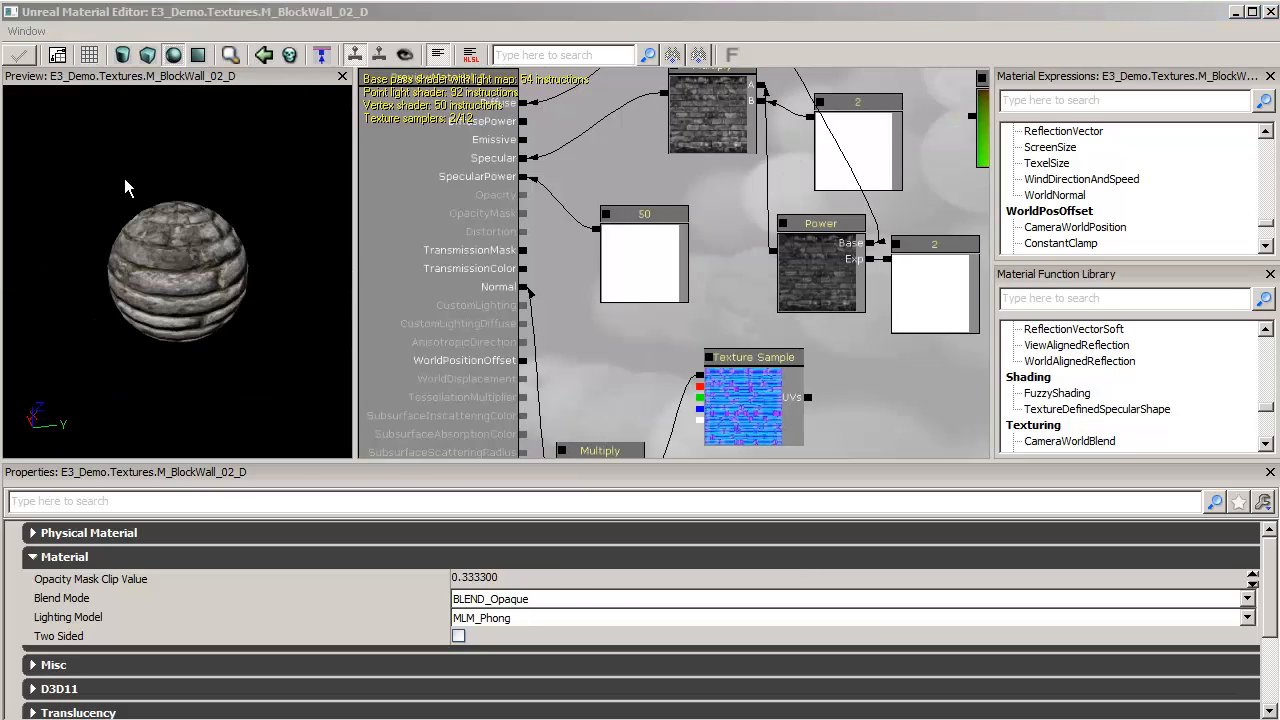
- Show the background grid in the material preview, rotate the view around the sphere, and hide the grid again
left_click(90, 56)
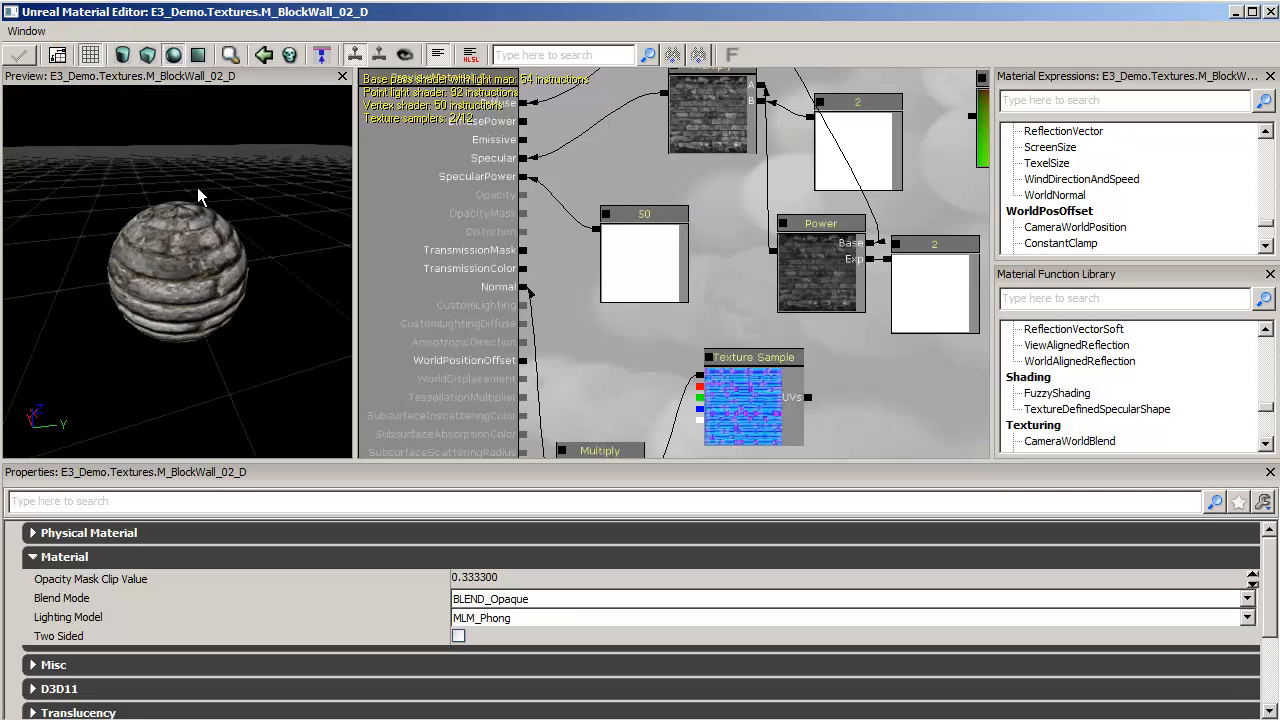
mouse_move(197, 187)
left_mouse_down()
mouse_move(194, 218)
mouse_move(191, 204)
left_mouse_up()
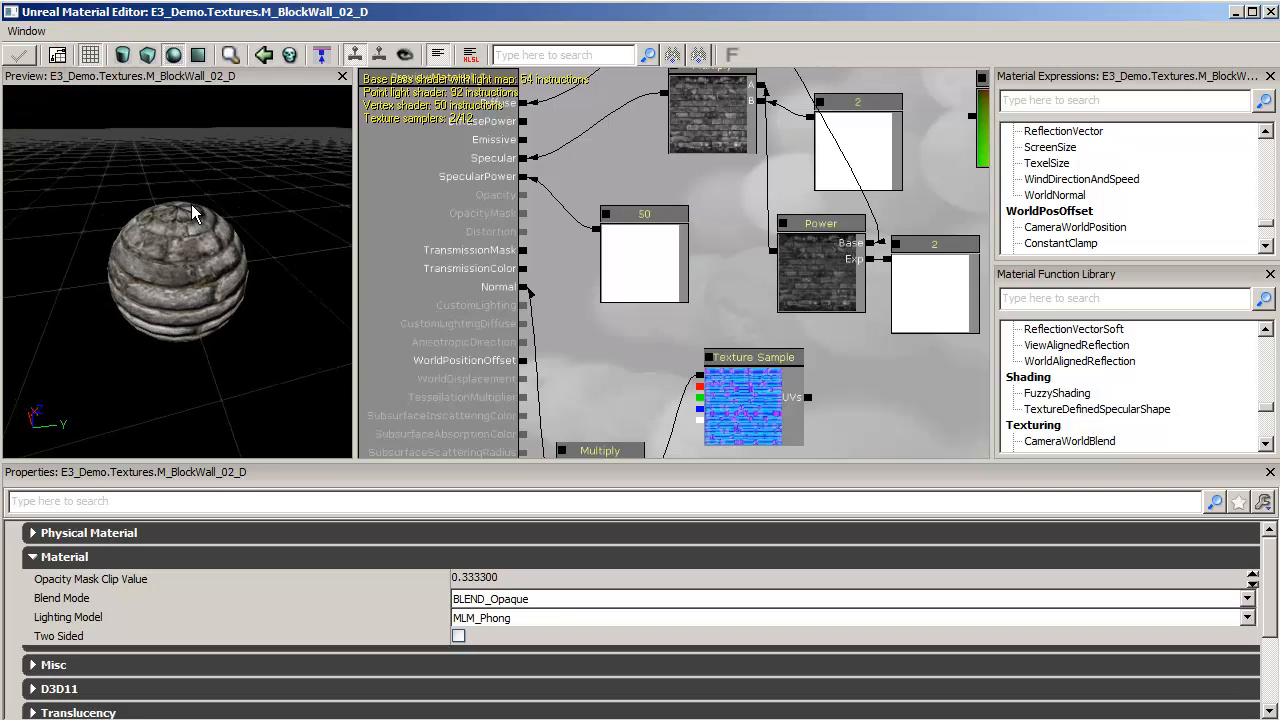
left_click(95, 60)
left_click(92, 57)
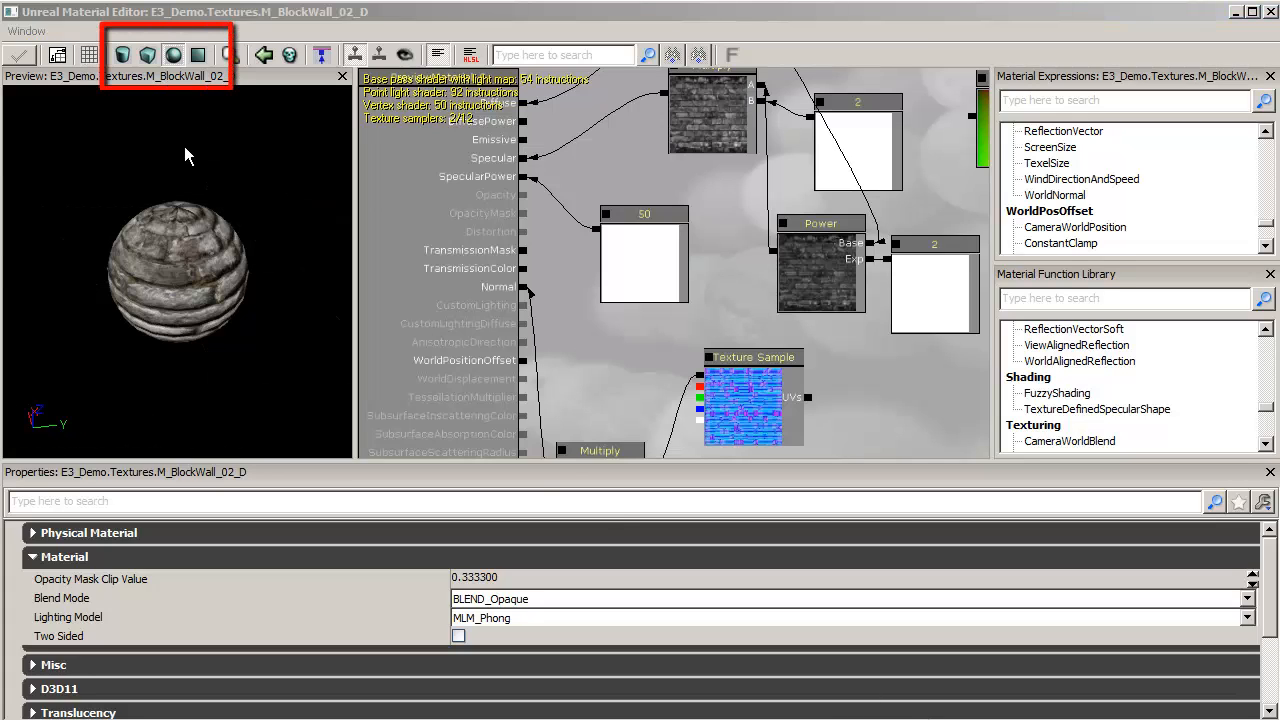
- Preview the brick material in turn on a cylinder, a cube, a sphere and a plane, inspecting each shape from different angles
left_click(125, 60)
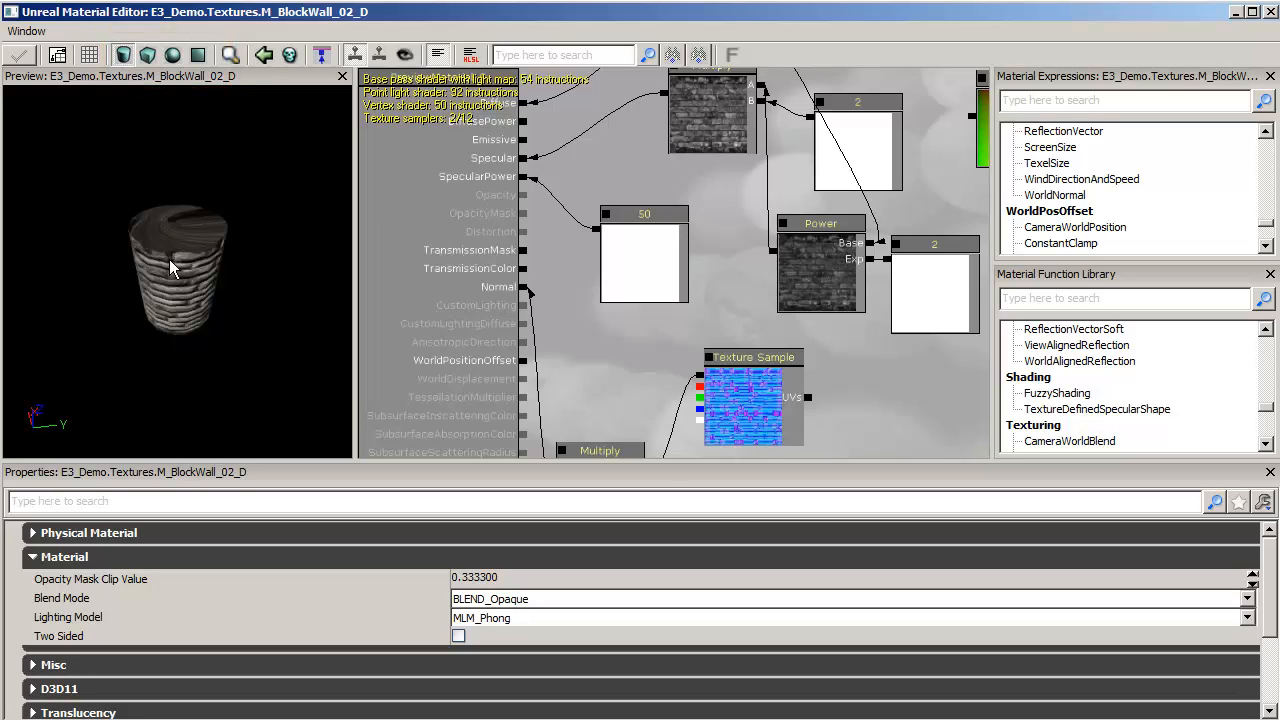
left_click_drag(169, 259, 130, 180)
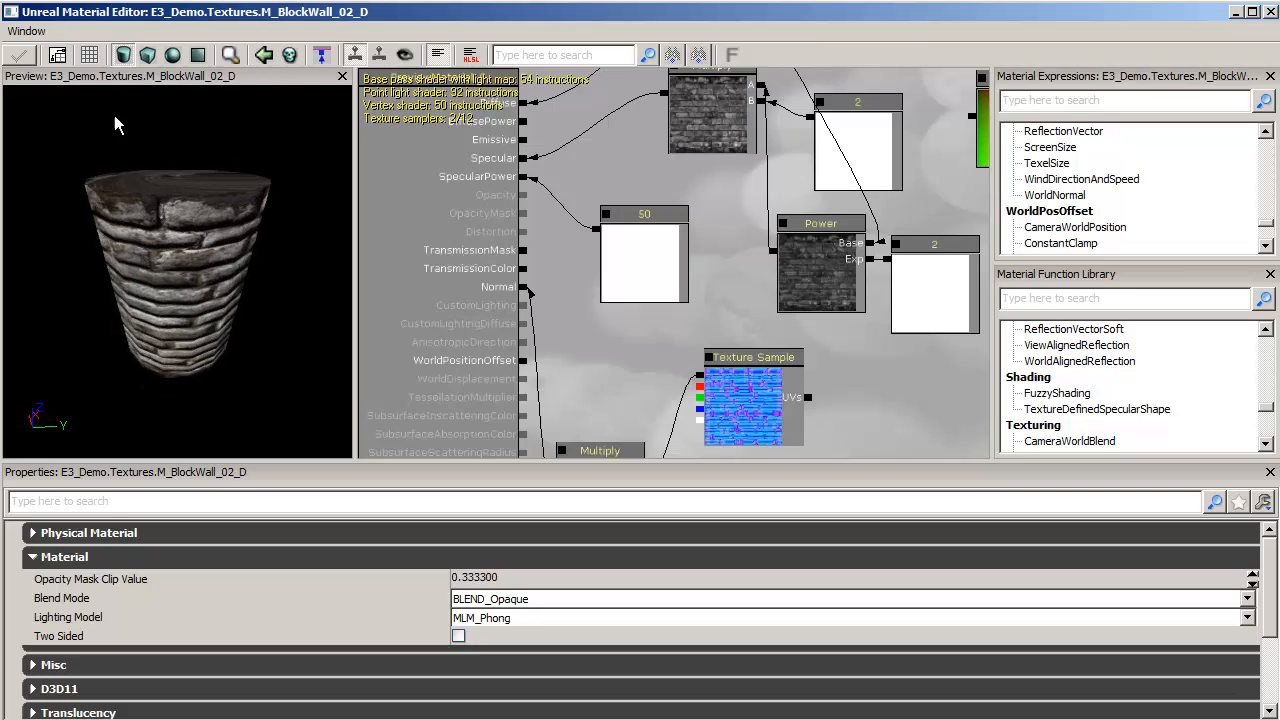
left_click(147, 55)
left_click_drag(173, 297, 290, 270)
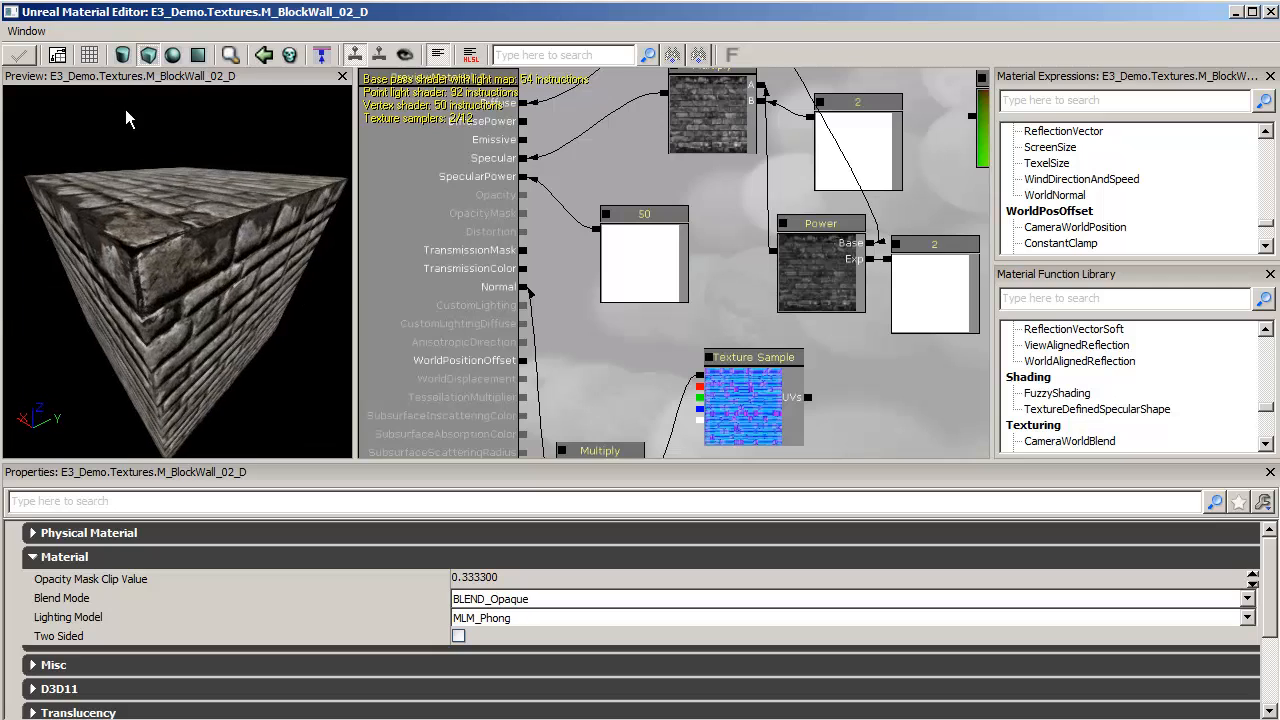
left_click(172, 55)
left_click_drag(176, 248, 114, 241)
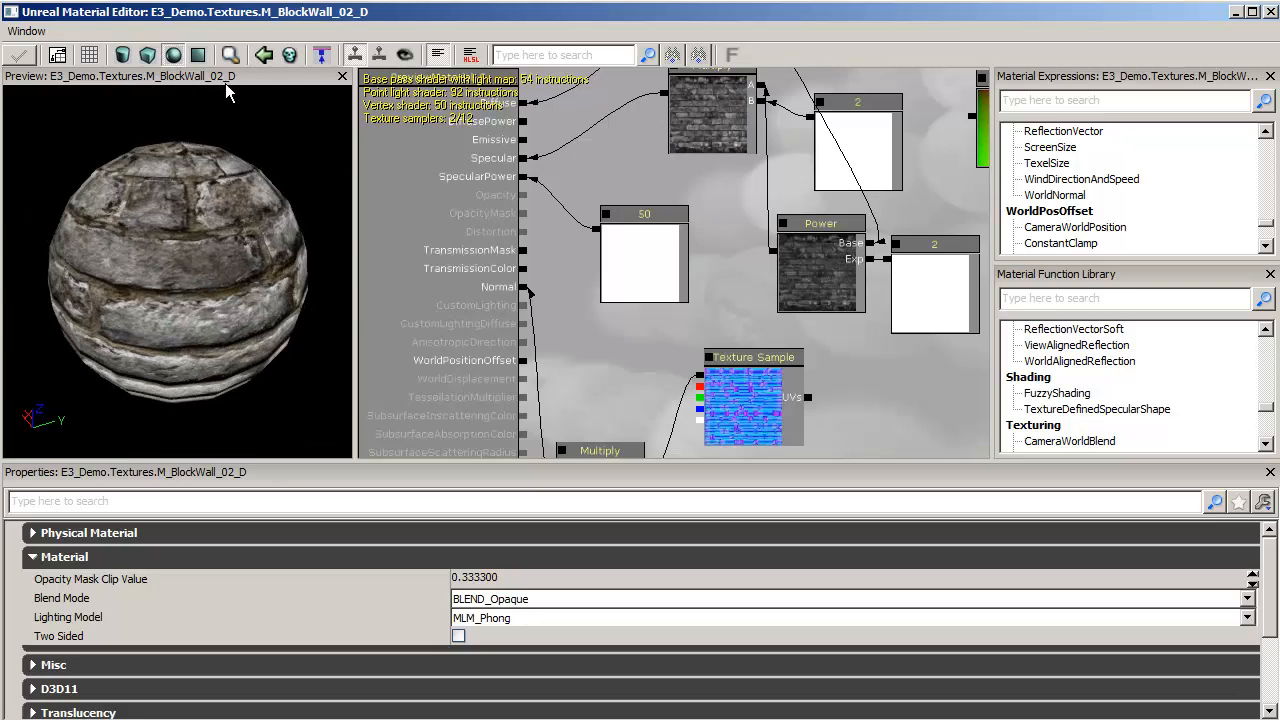
left_click(198, 55)
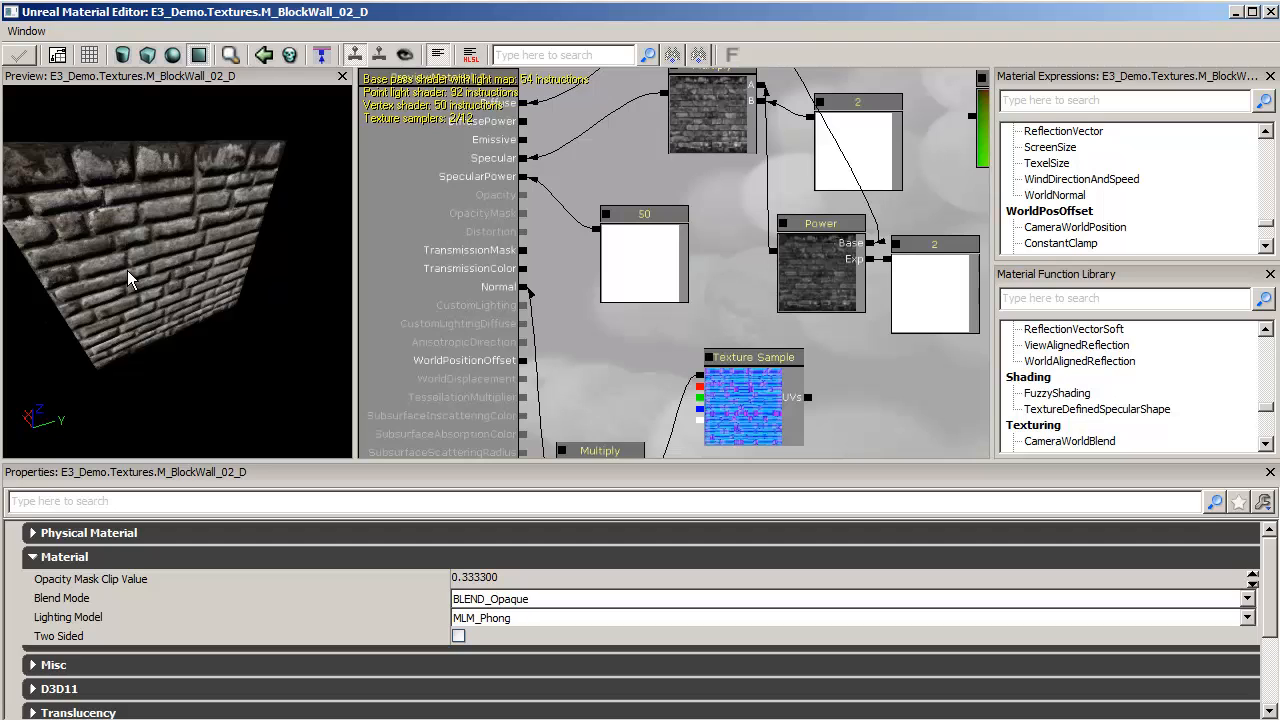
left_click_drag(127, 270, 64, 229)
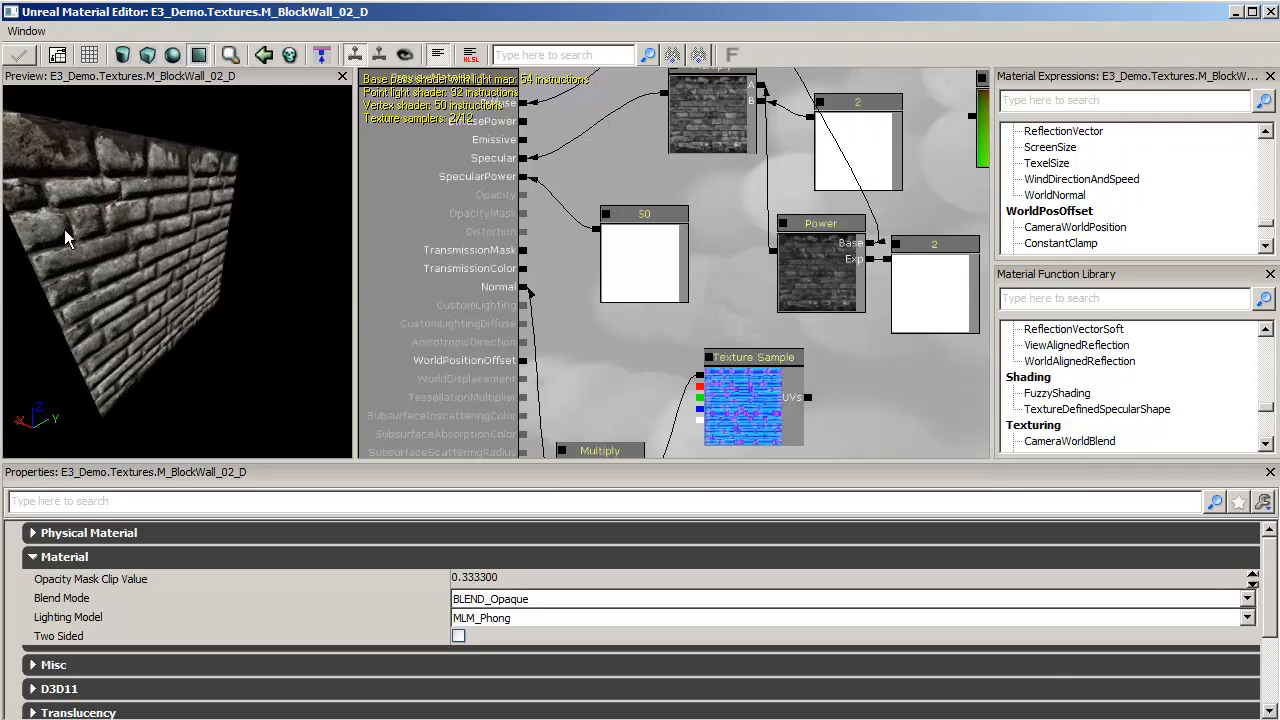
- Examine the brick material on the cube and sphere previews from different angles and distances and under a different light direction
left_click(147, 55)
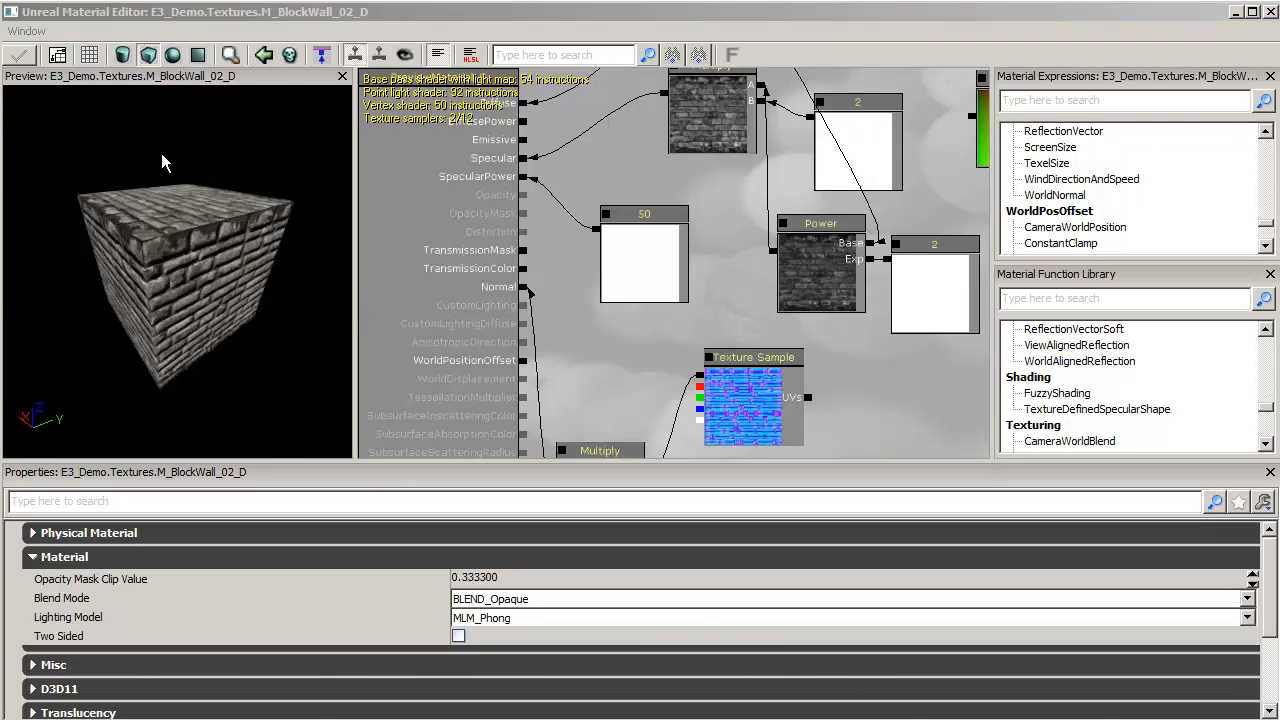
left_click_drag(179, 152, 43, 326)
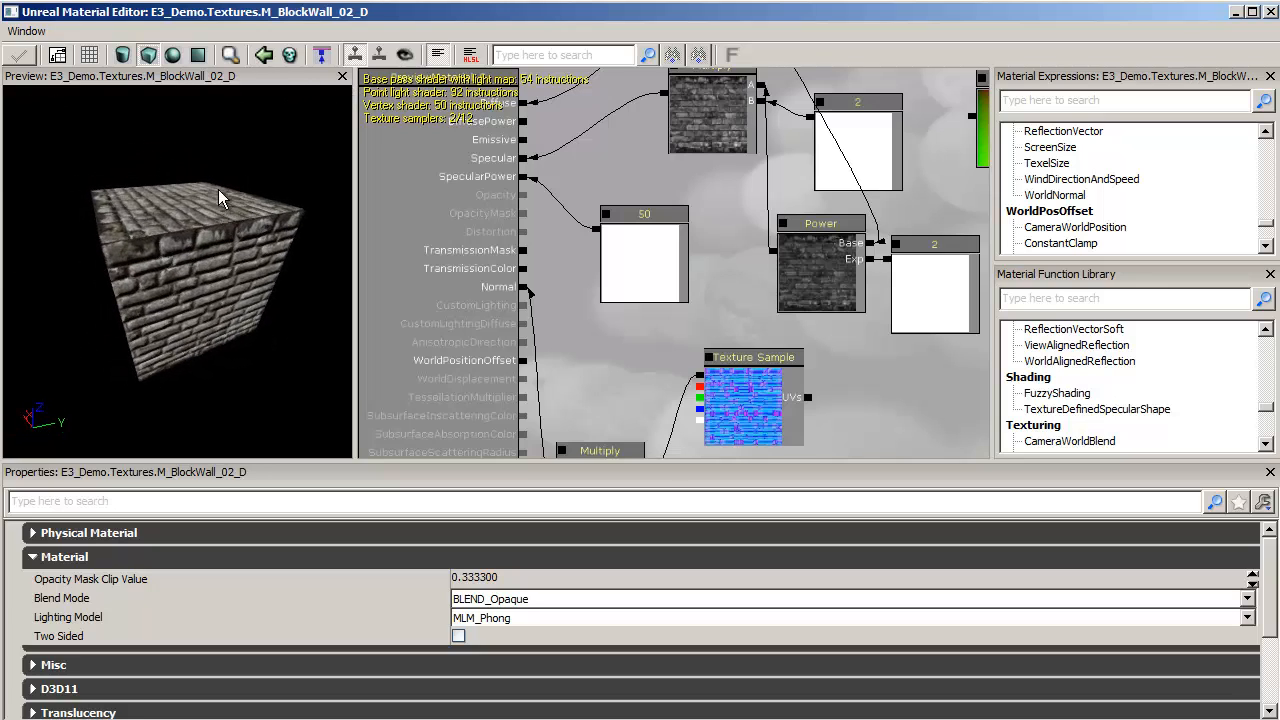
left_click_drag(214, 181, 211, 222)
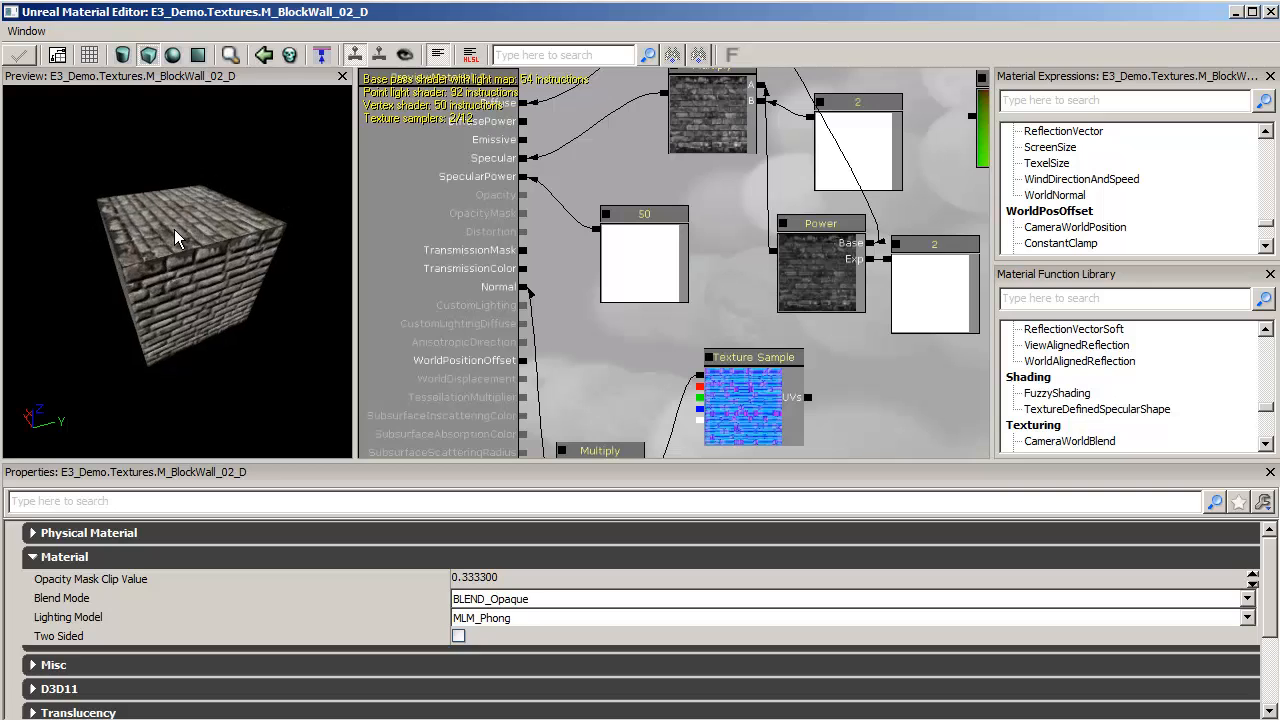
right_click_drag(172, 221, 146, 194)
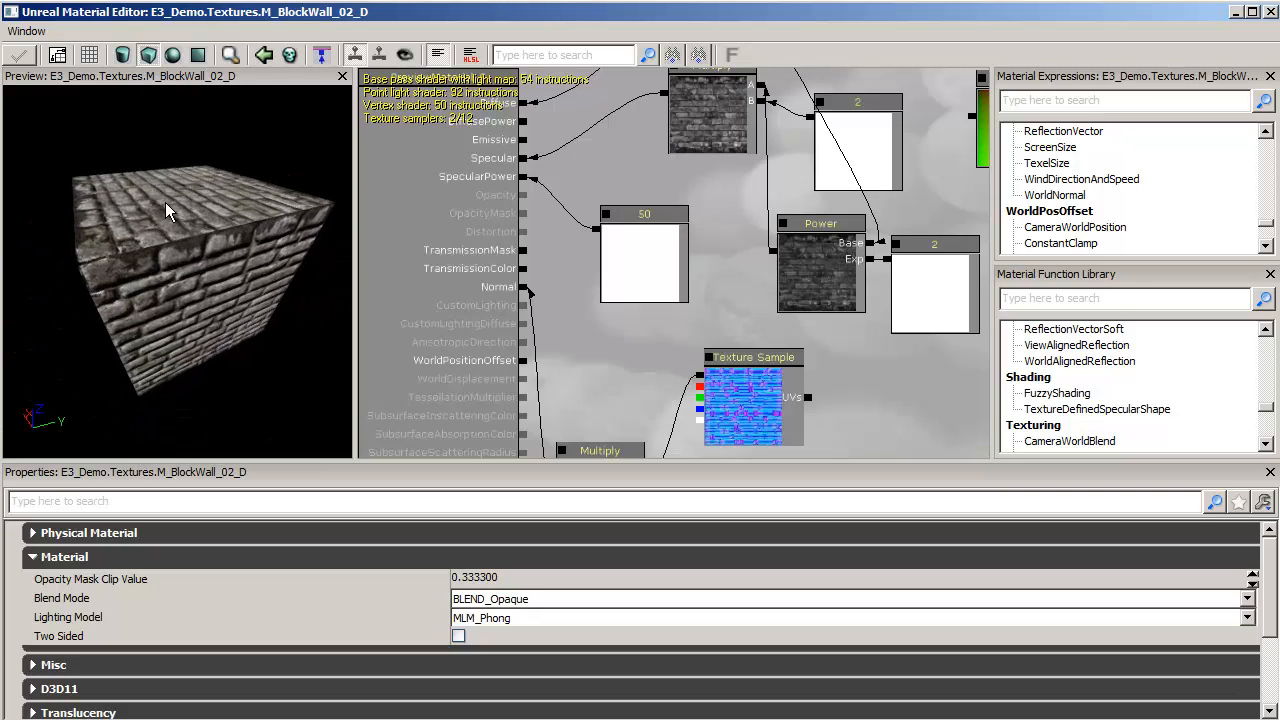
left_click_drag(162, 202, 99, 216)
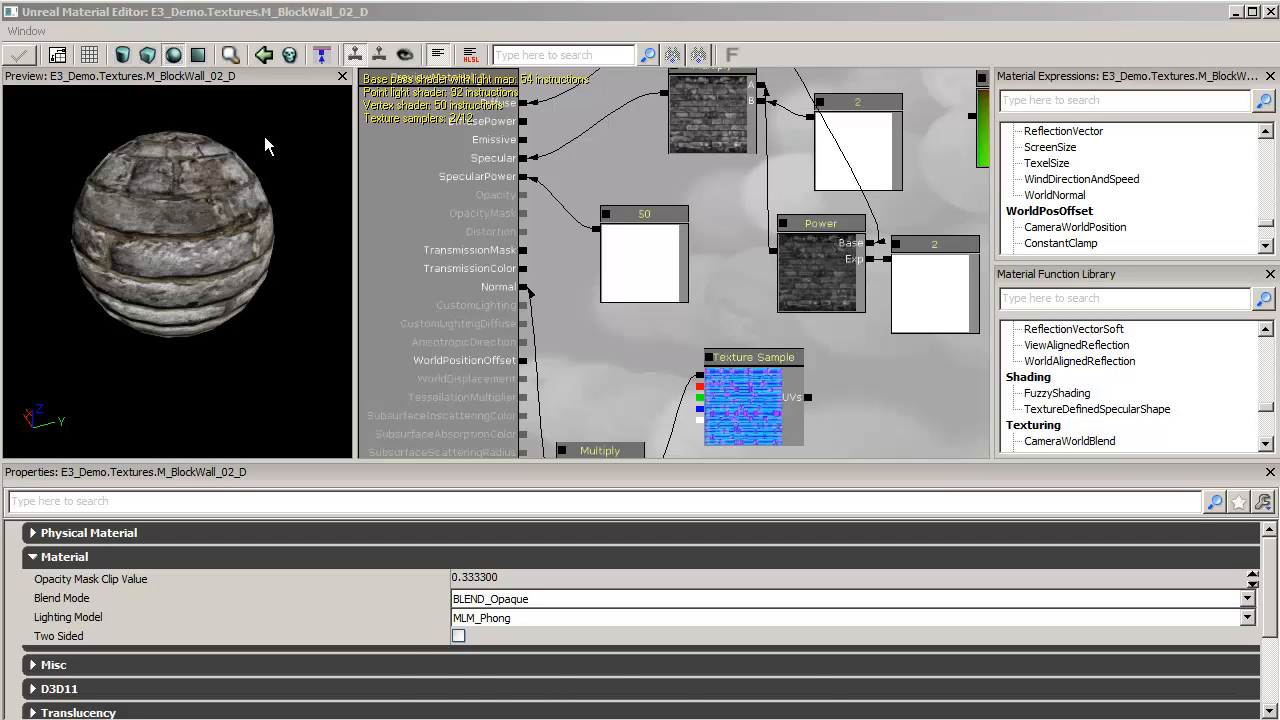
mouse_move(265, 138)
left_mouse_down()
mouse_move(160, 211)
mouse_move(154, 296)
mouse_move(208, 330)
mouse_move(355, 298)
mouse_move(341, 217)
mouse_move(249, 134)
mouse_move(147, 83)
mouse_move(6, 92)
mouse_move(30, 96)
mouse_move(360, 371)
mouse_move(6, 207)
mouse_move(8, 93)
left_mouse_up()
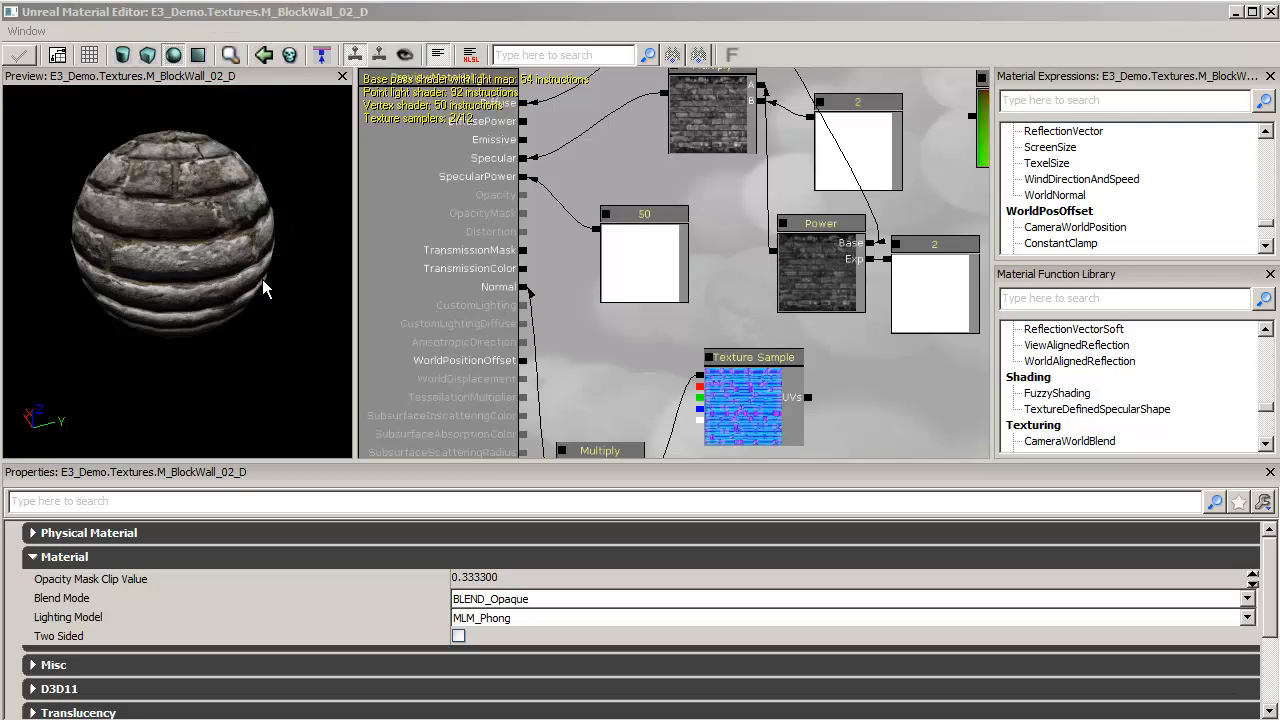
- Locate M_BlockWall_02_D in the Content Browser and open it in the Material Editor
left_click(230, 57)
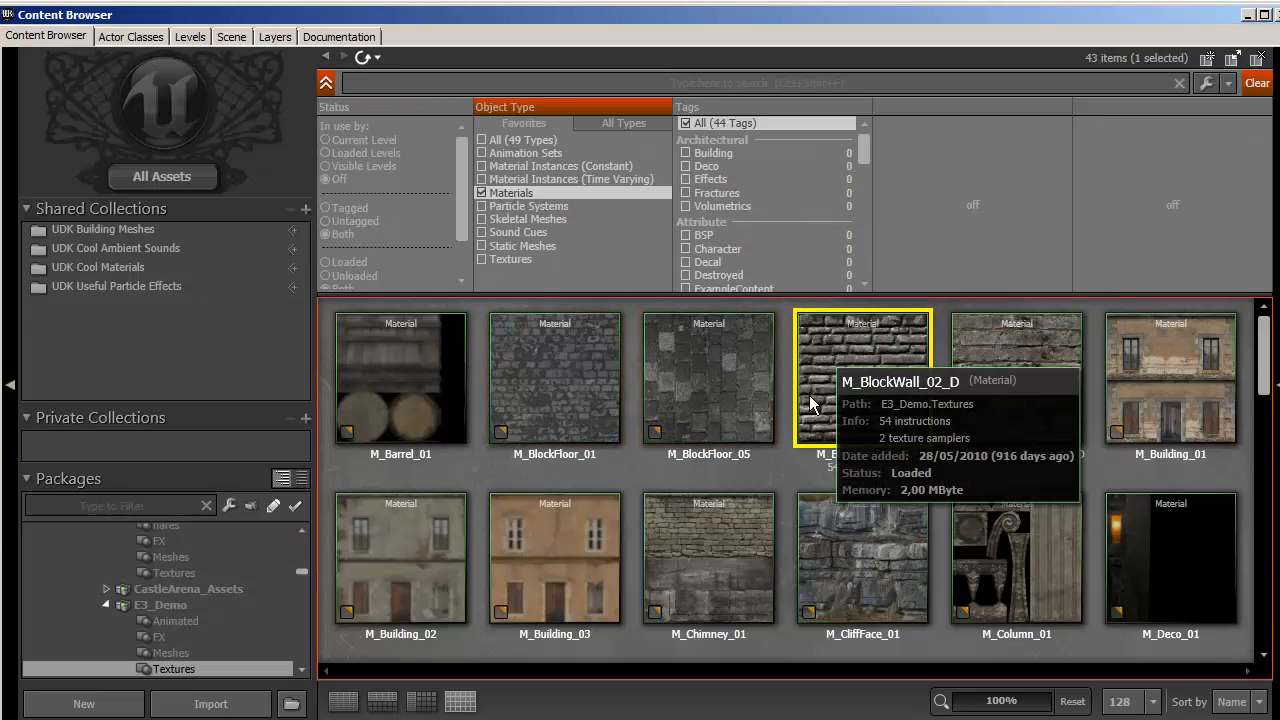
double_click(912, 352)
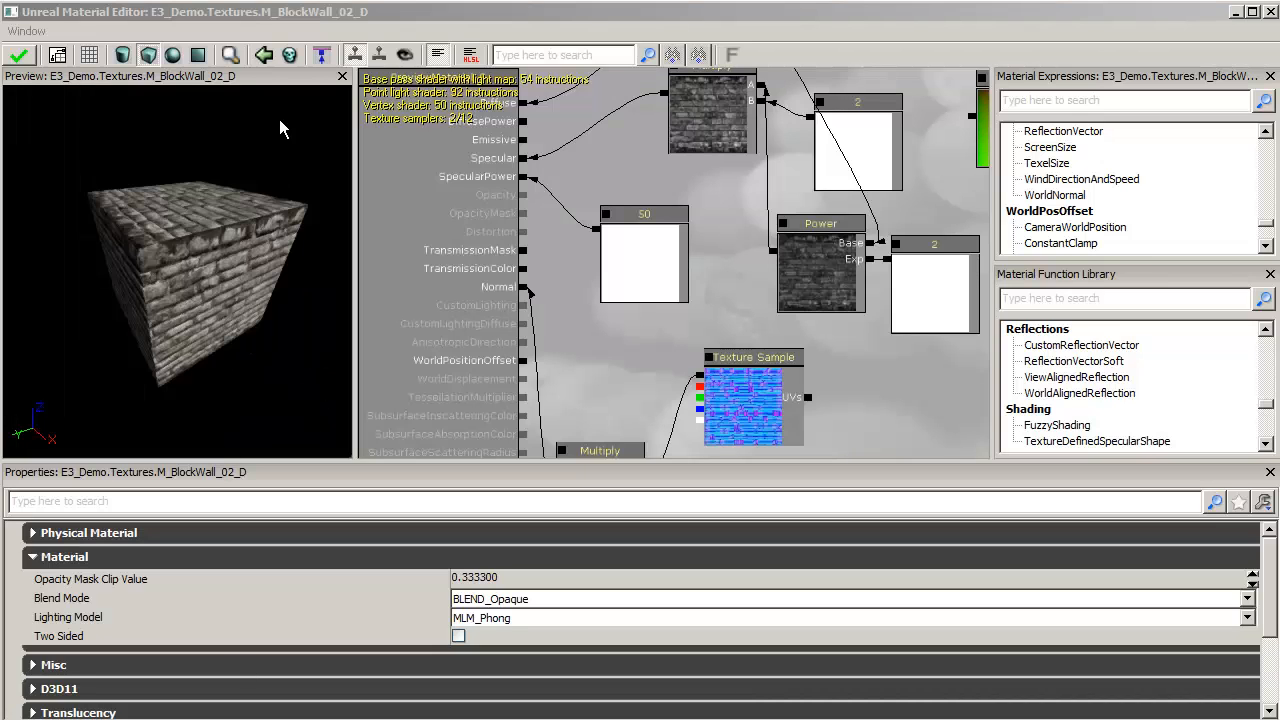
- Use the selected static mesh as the material's preview model and inspect it up close from several angles
left_click(263, 55)
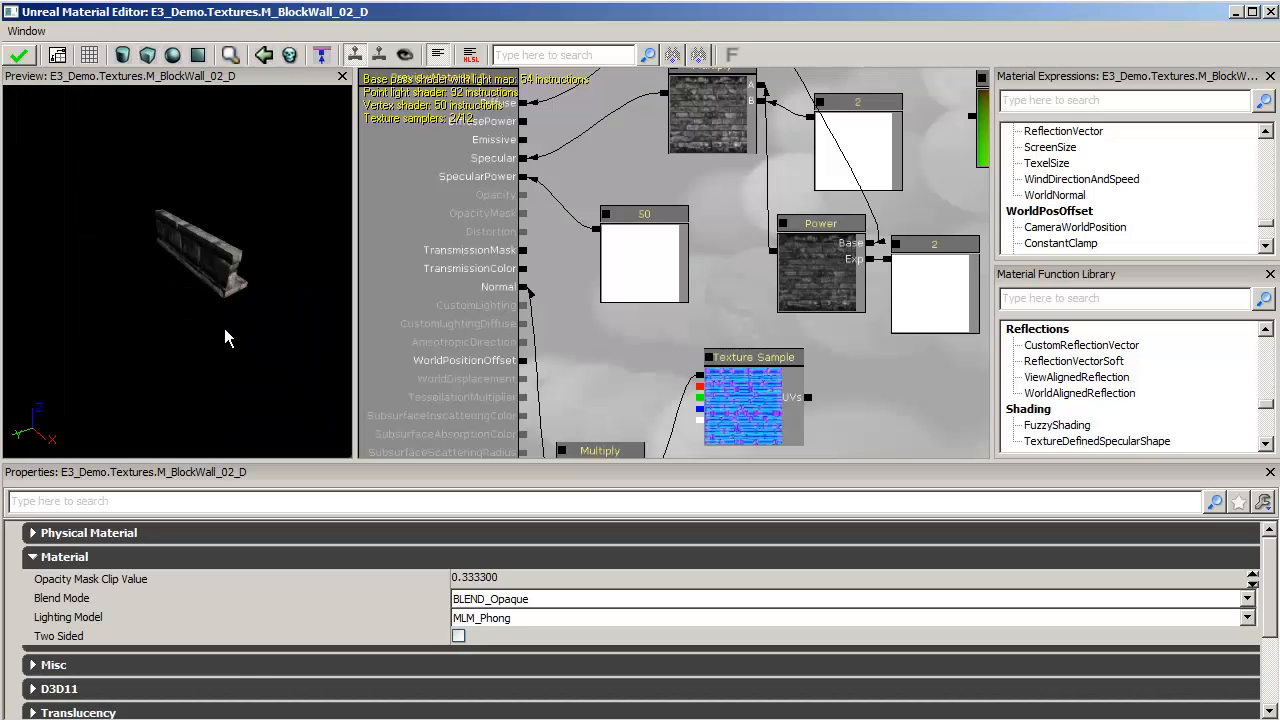
left_click_drag(243, 309, 5, 300)
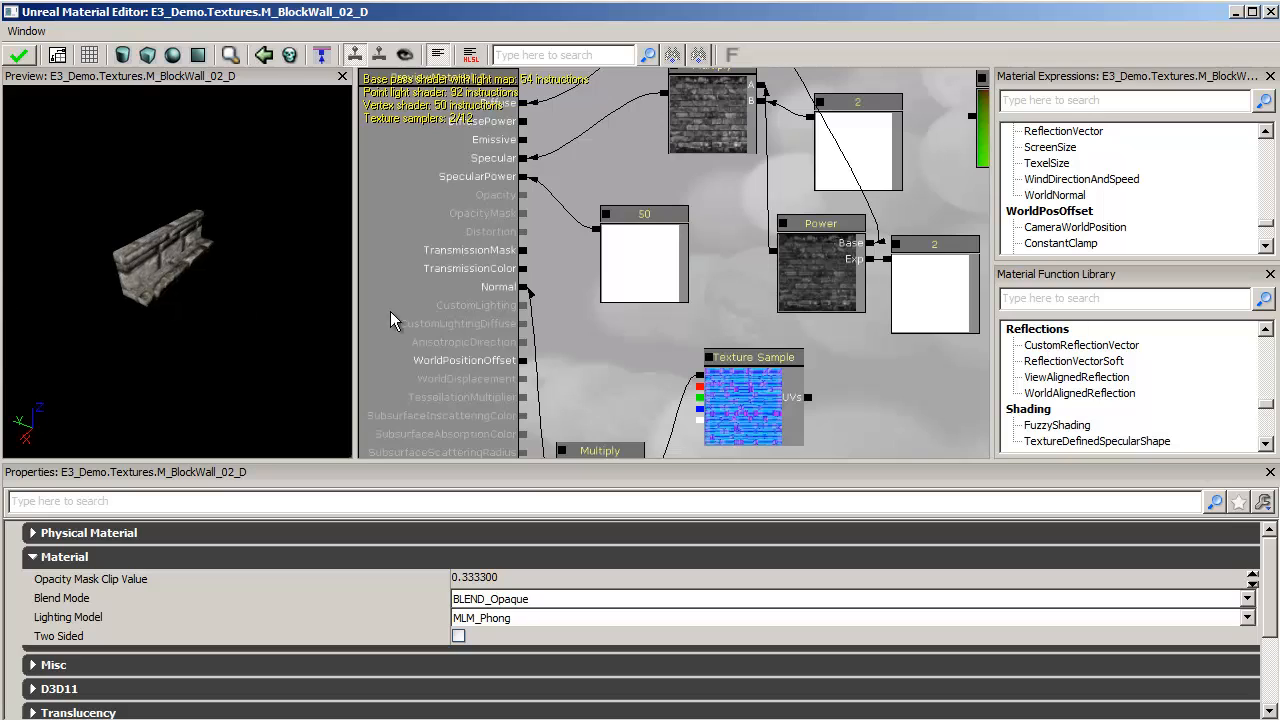
right_click_drag(235, 358, 232, 257)
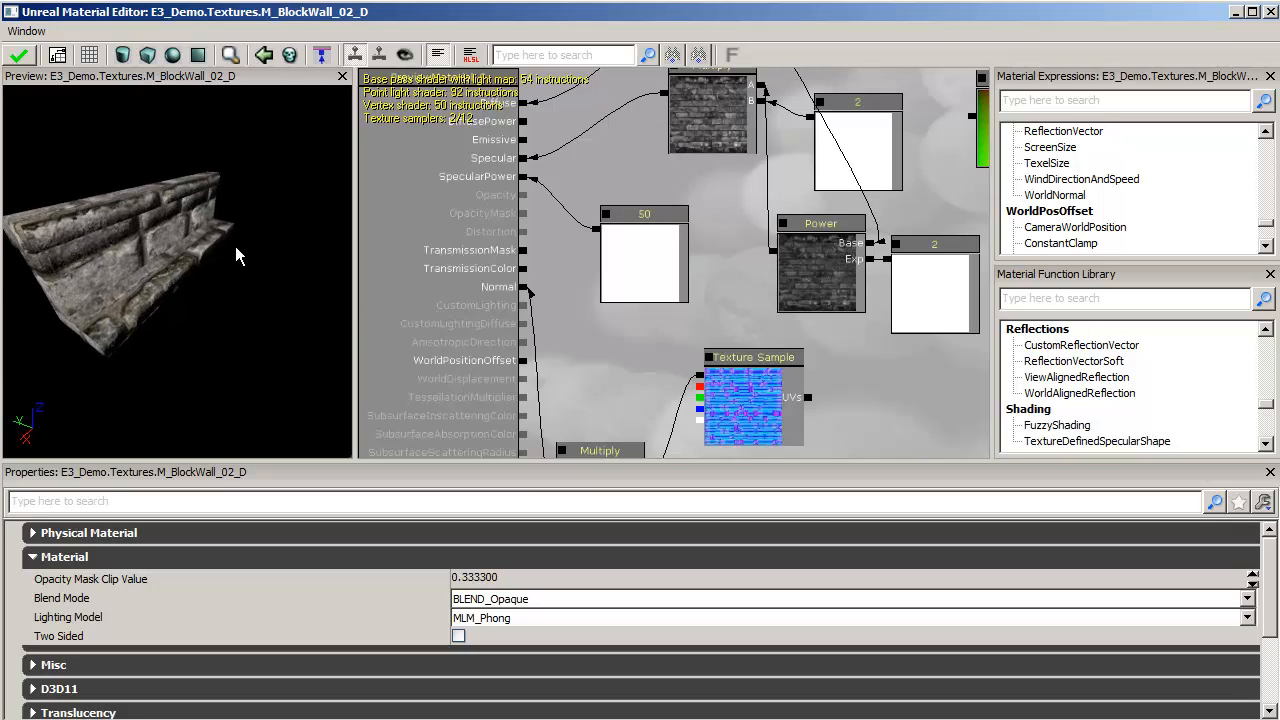
left_click_drag(115, 211, 63, 275)
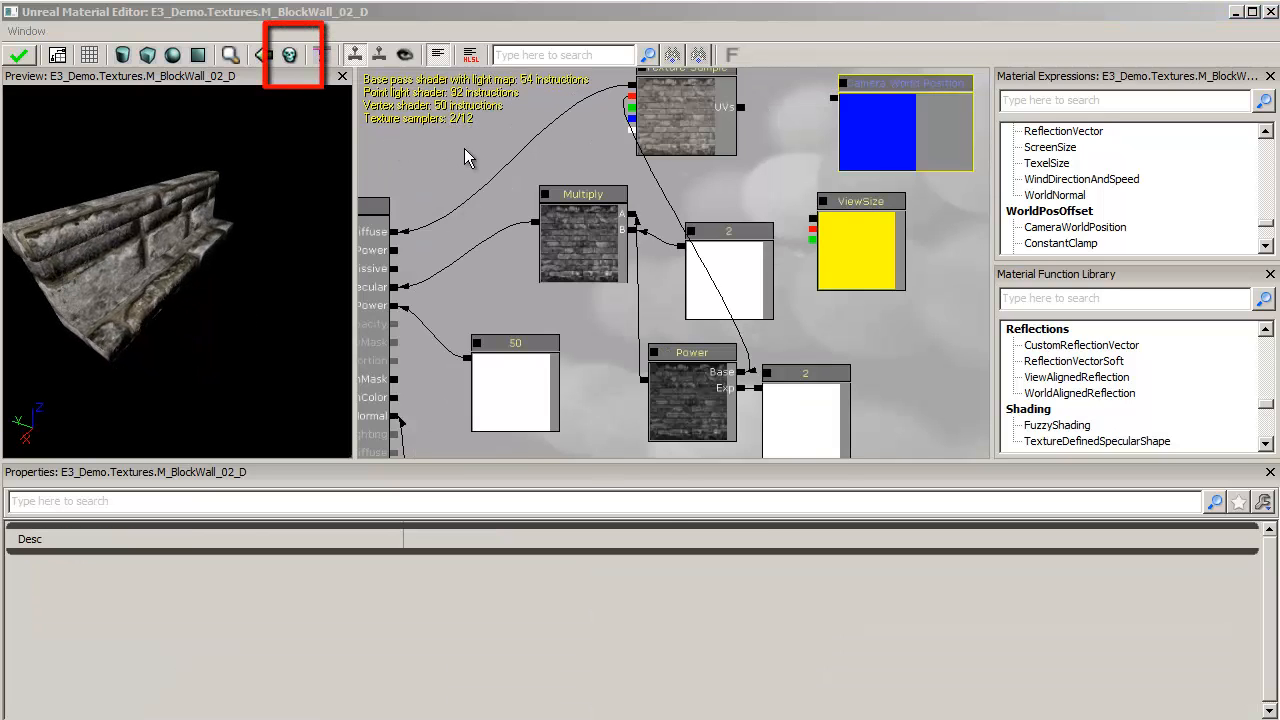
- Use Clean Unused Expressions to remove the unconnected Camera World Position and ViewSize nodes from the material graph
left_click_drag(464, 148, 443, 167)
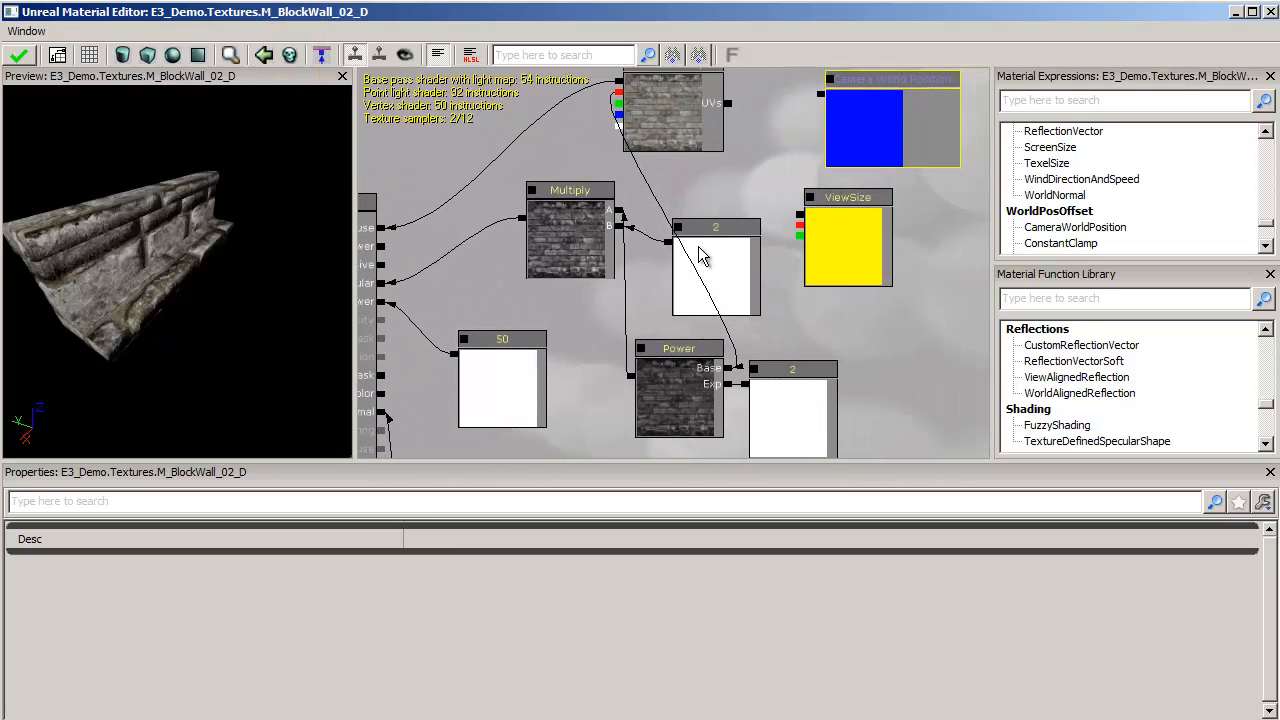
left_click_drag(894, 356, 866, 400)
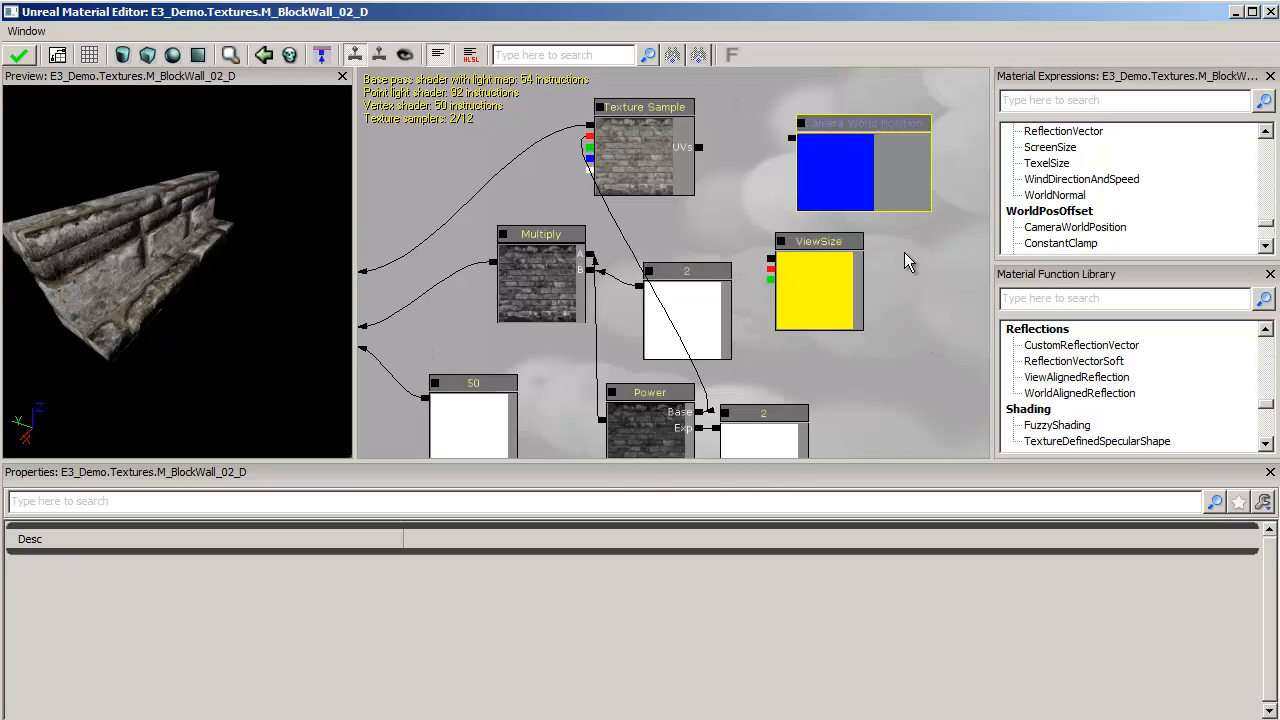
left_click(816, 289)
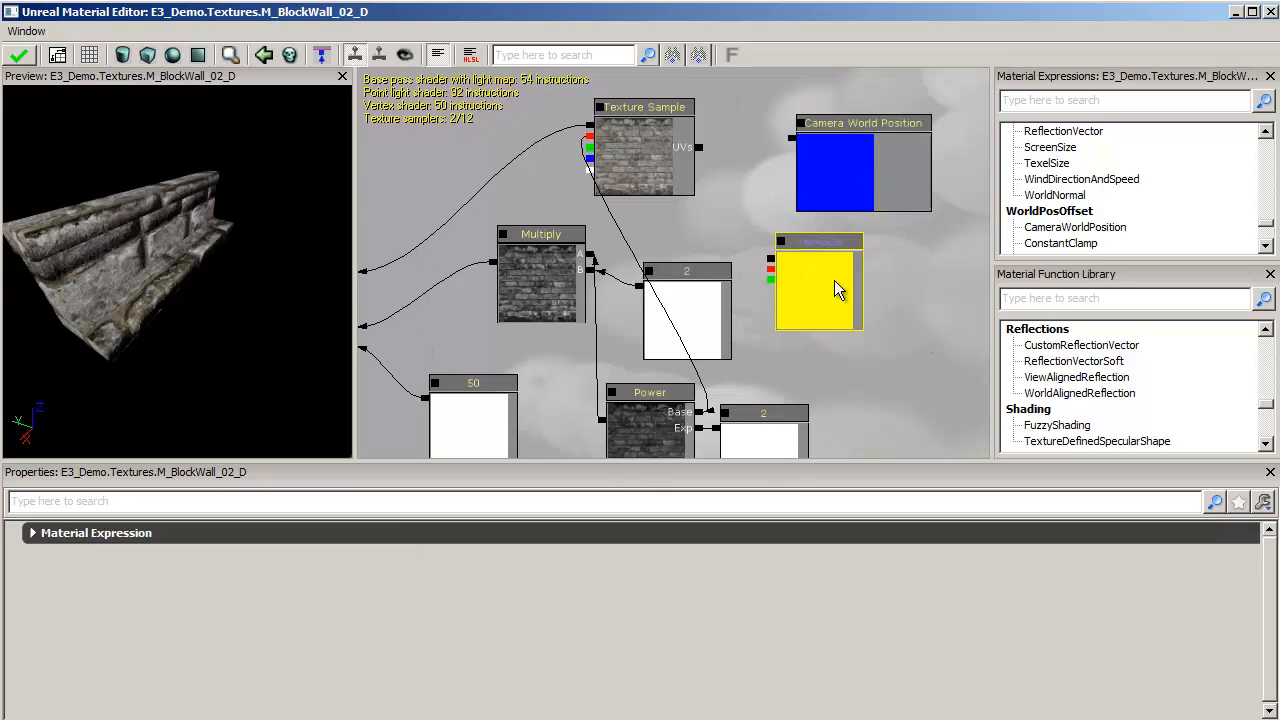
left_click(863, 174)
left_click(855, 283)
left_click(288, 57)
- Toggle the display of unused connectors on the PreviewMaterial_0 node and the rest of the graph
left_click_drag(812, 240, 963, 213)
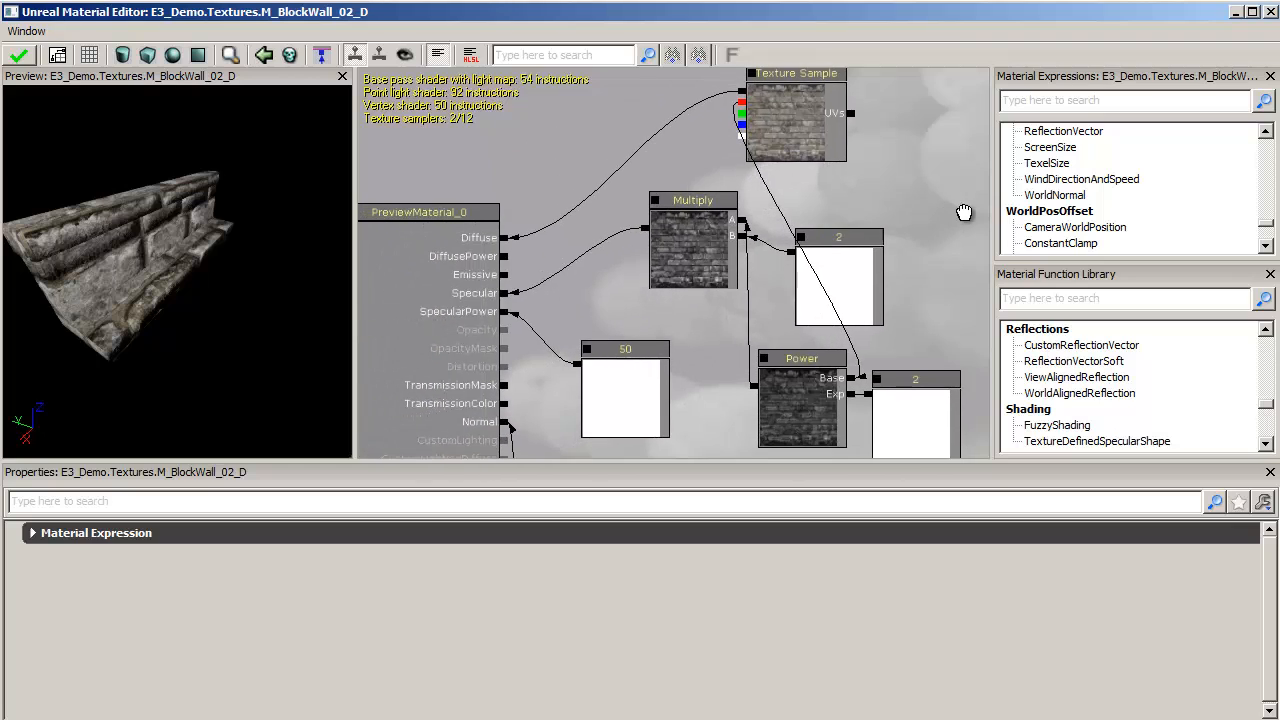
left_click_drag(513, 148, 584, 69)
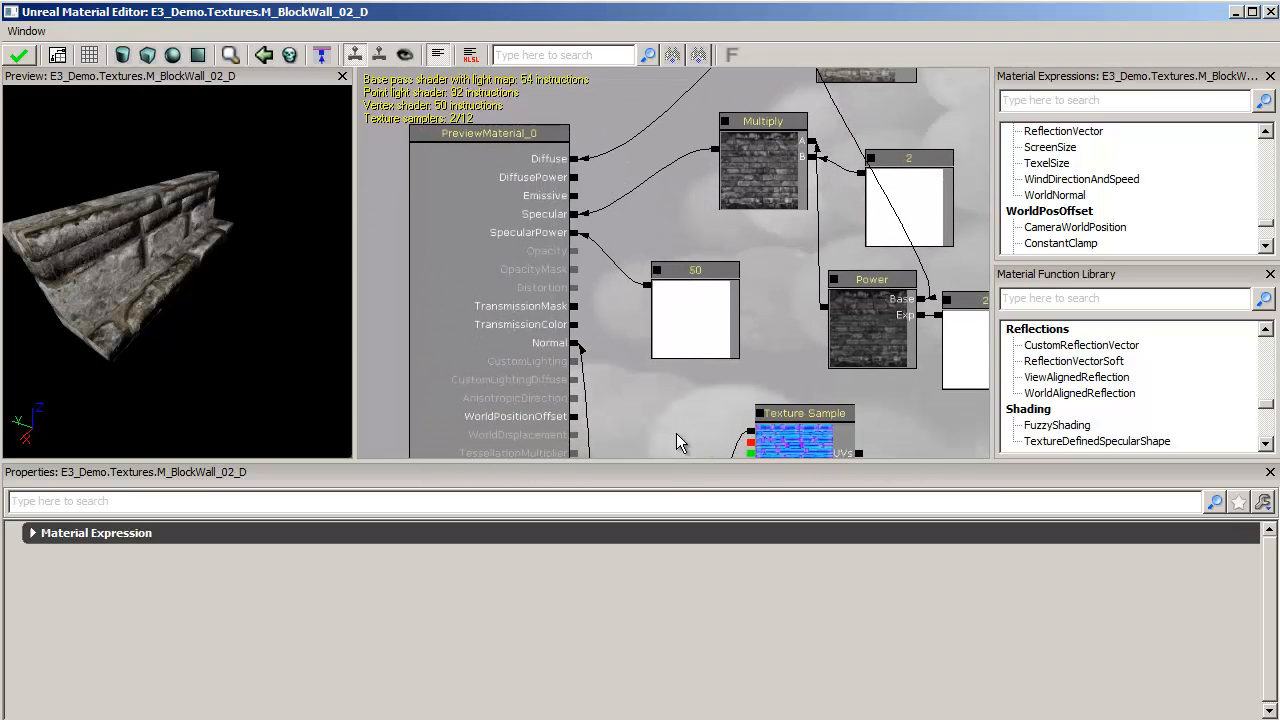
scroll(676, 443, "down", 5)
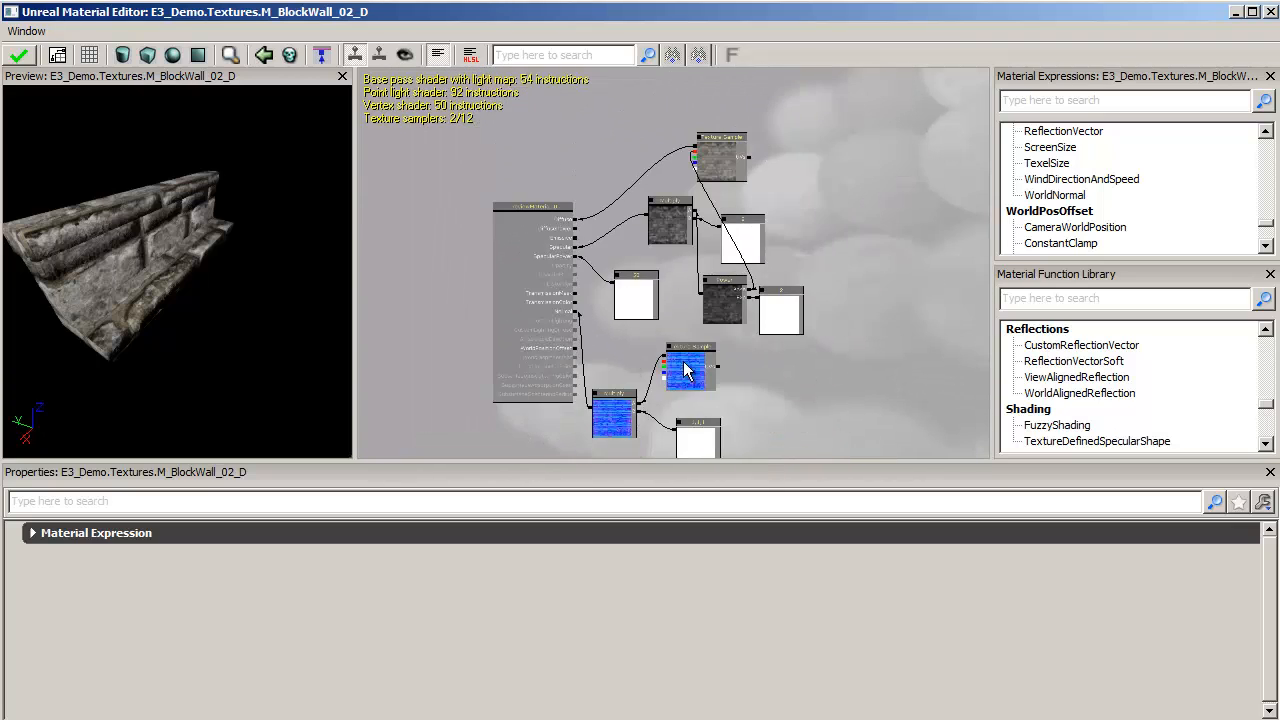
scroll(685, 370, "up", 3)
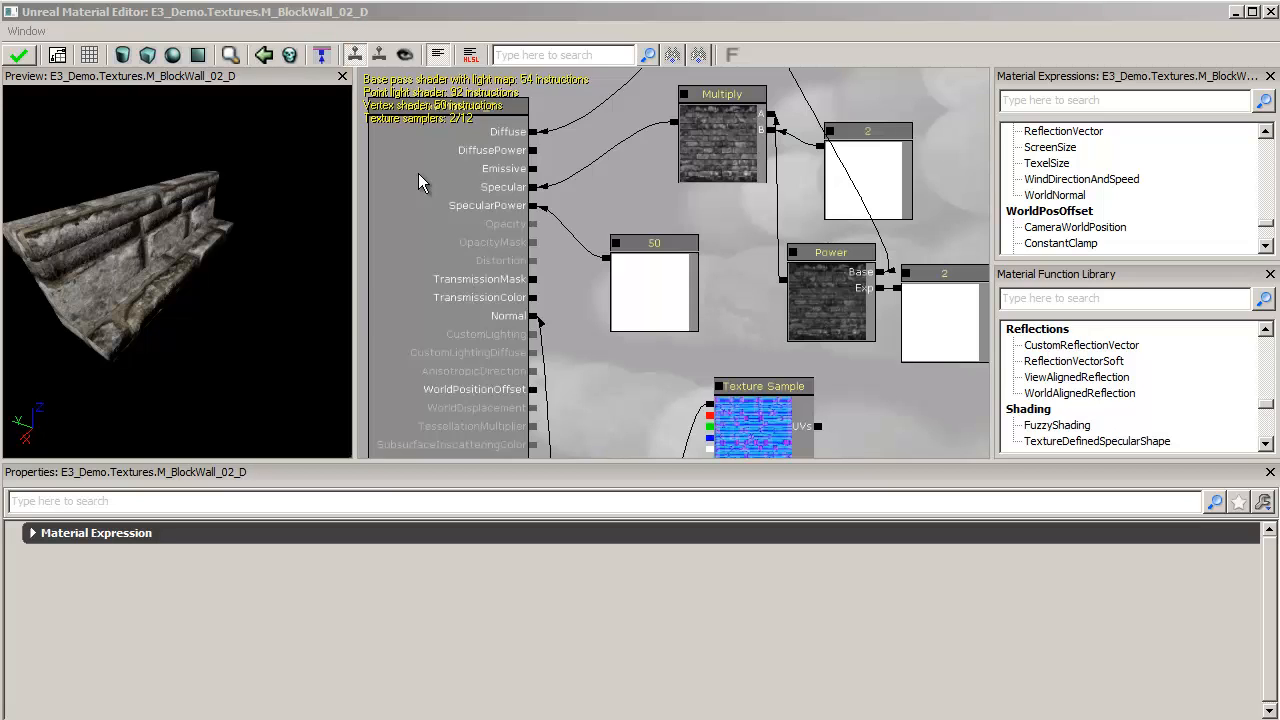
left_click_drag(608, 406, 642, 438)
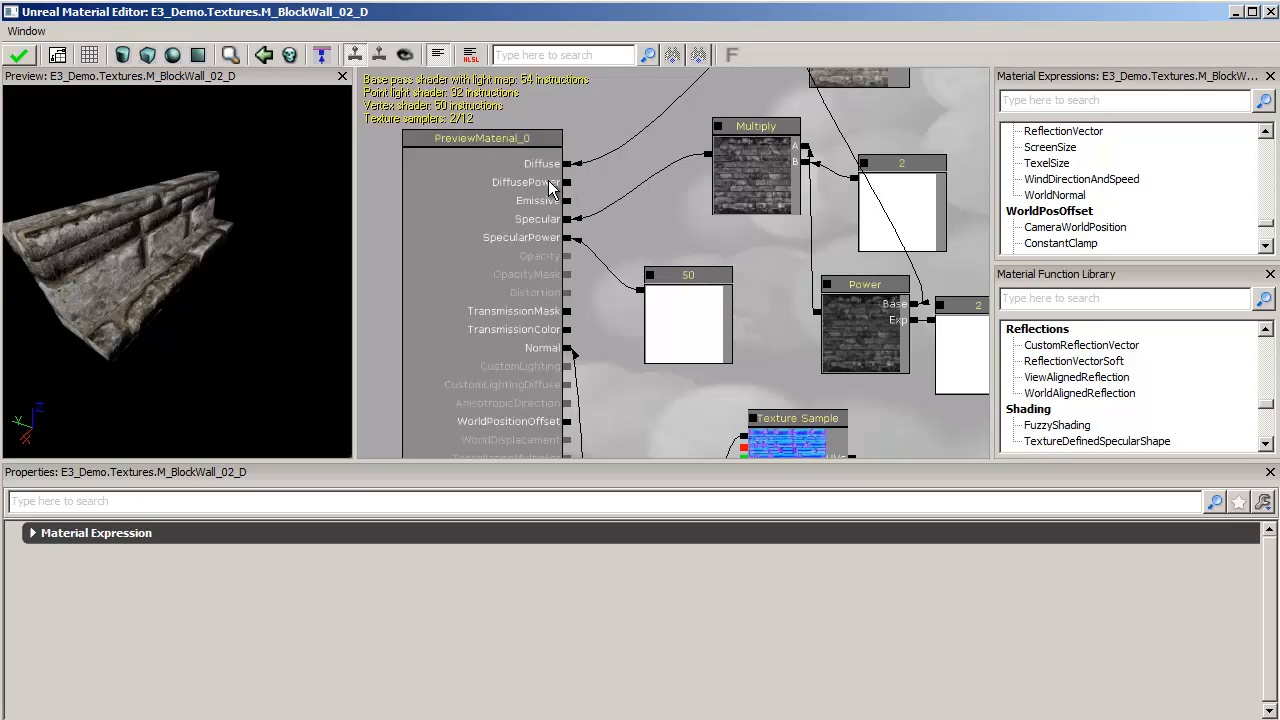
left_click(321, 55)
left_click(396, 333)
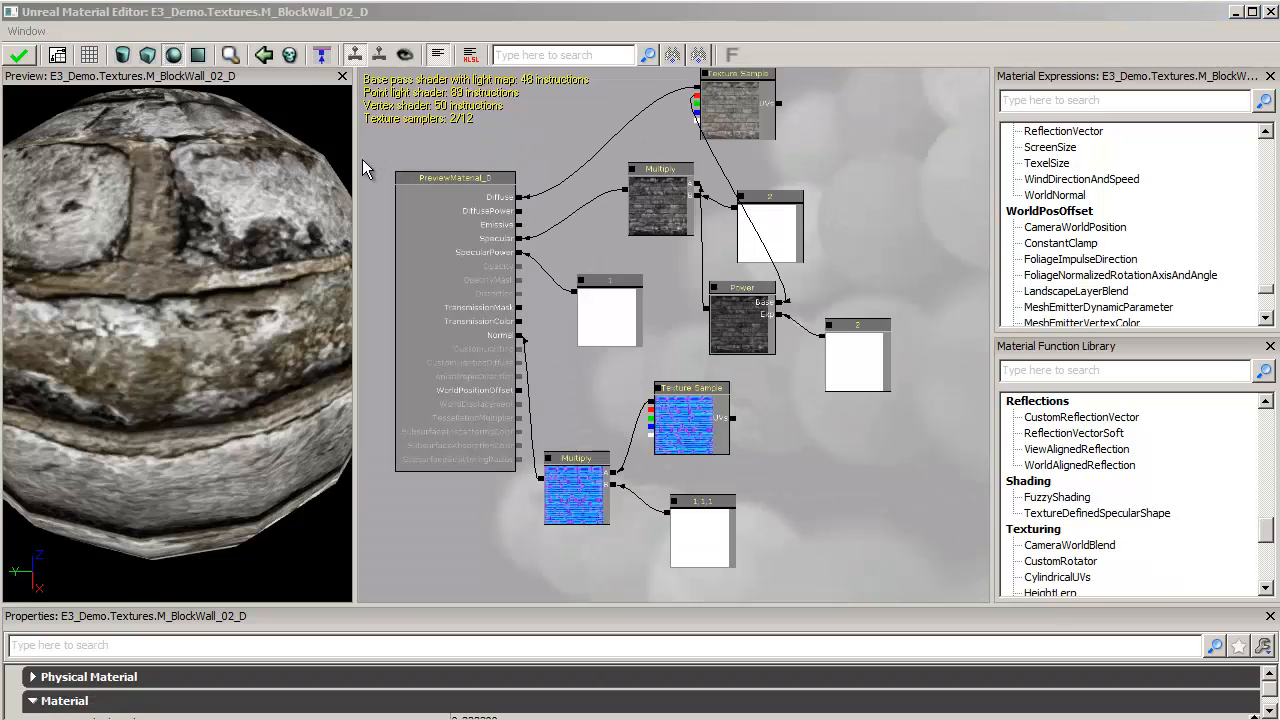
- Toggle the real-time material preview, connect the normal map's Multiply node to the material's Normal input, and inspect the preview sphere
left_click(356, 56)
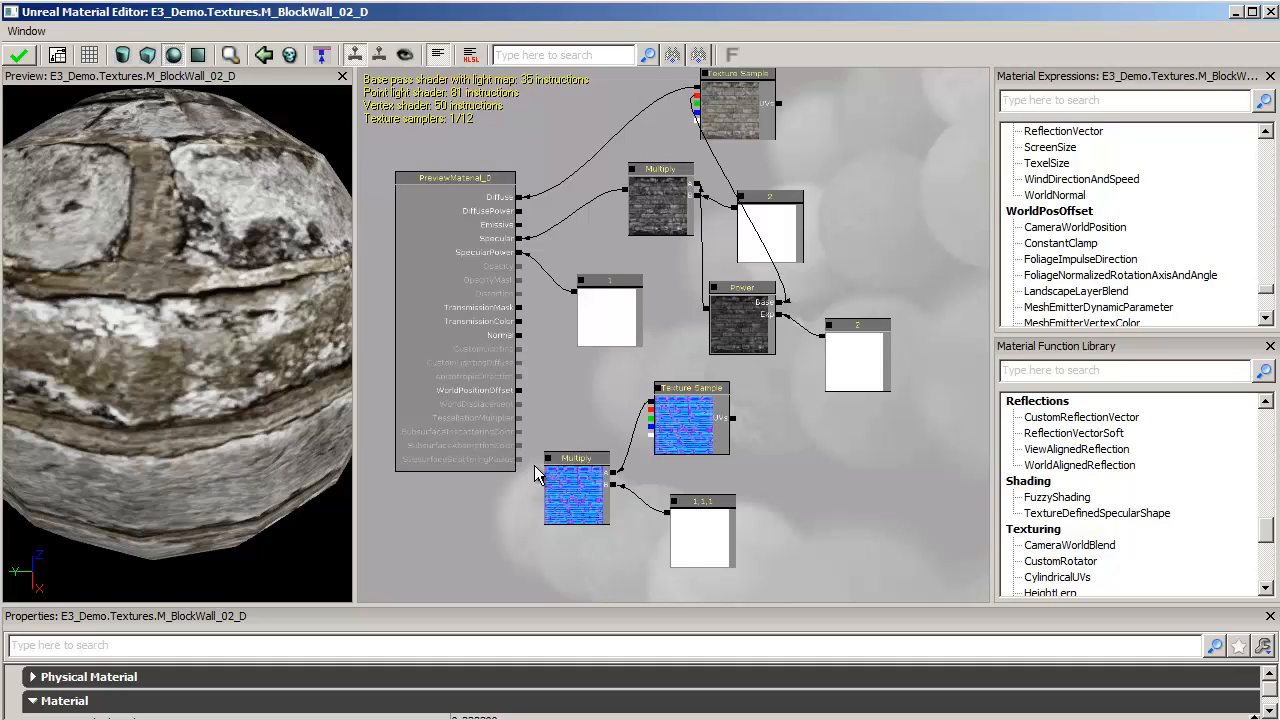
left_click_drag(552, 398, 525, 340)
left_click_drag(521, 335, 521, 335)
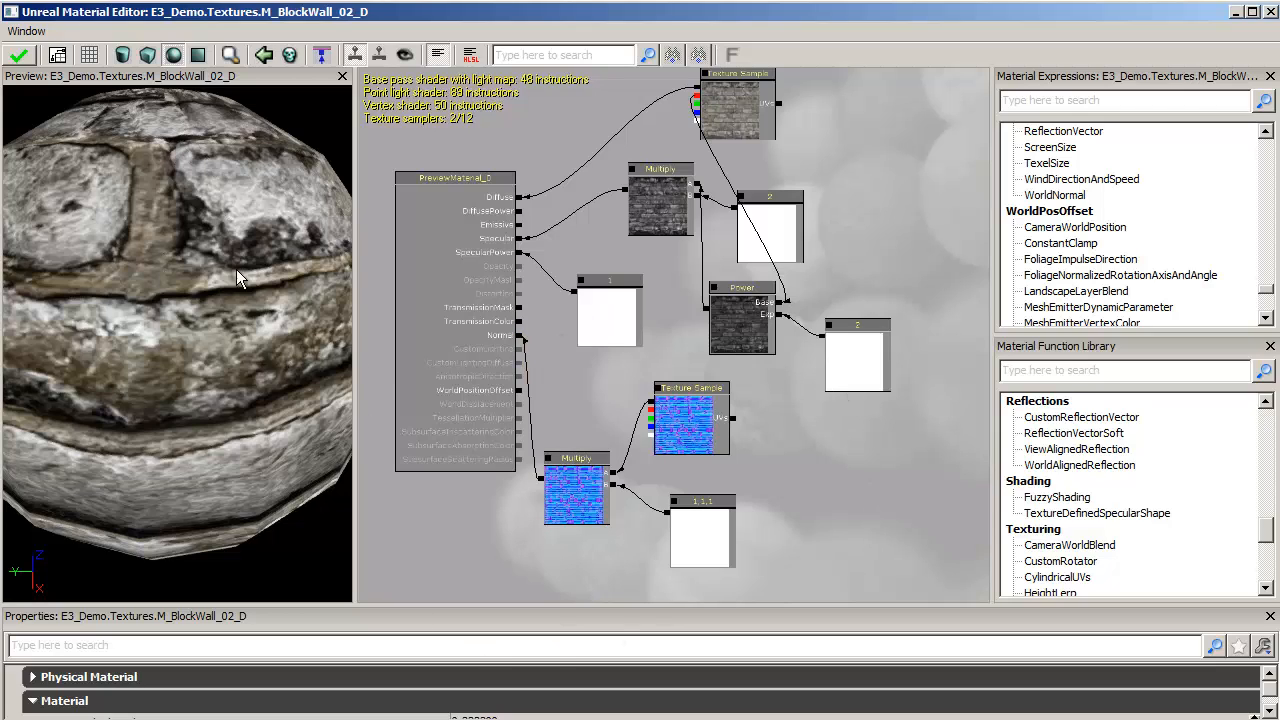
left_click_drag(126, 246, 93, 222)
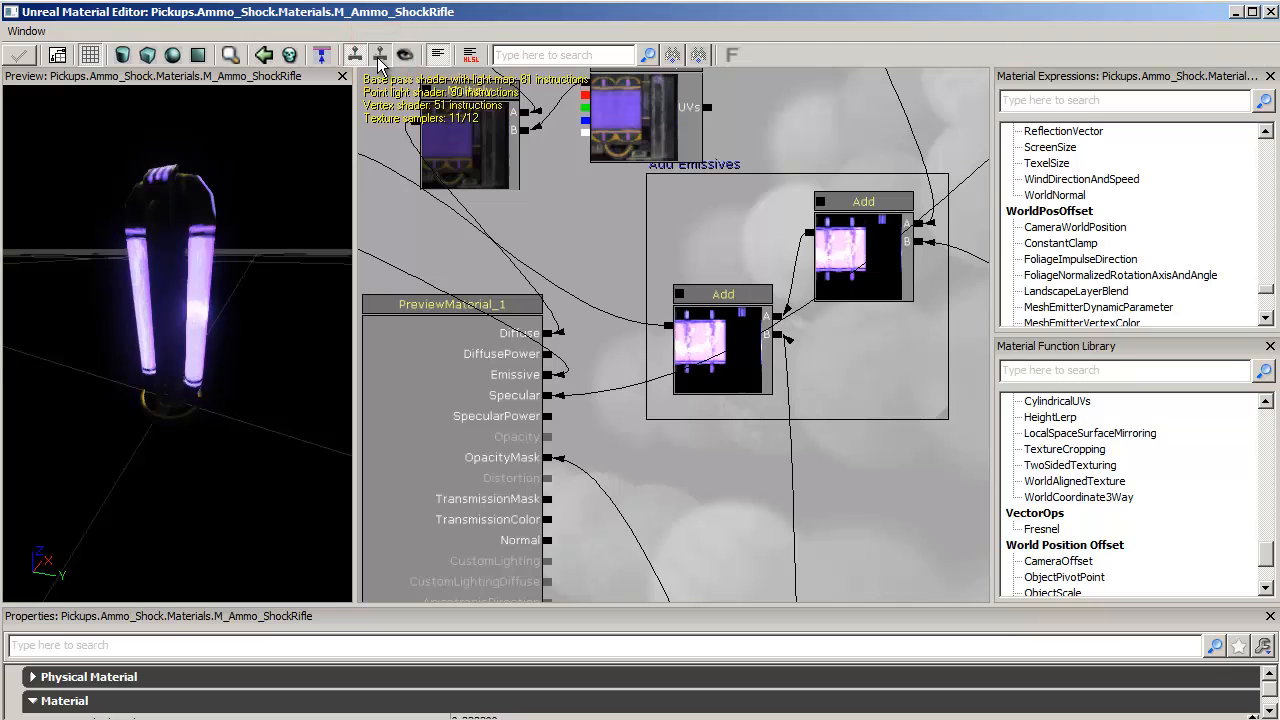
- In the M_Ammo_ShockRifle graph, turn real-time preview on and off again for the Texture Sample fed by BumpOffset
left_click_drag(590, 253, 541, 206)
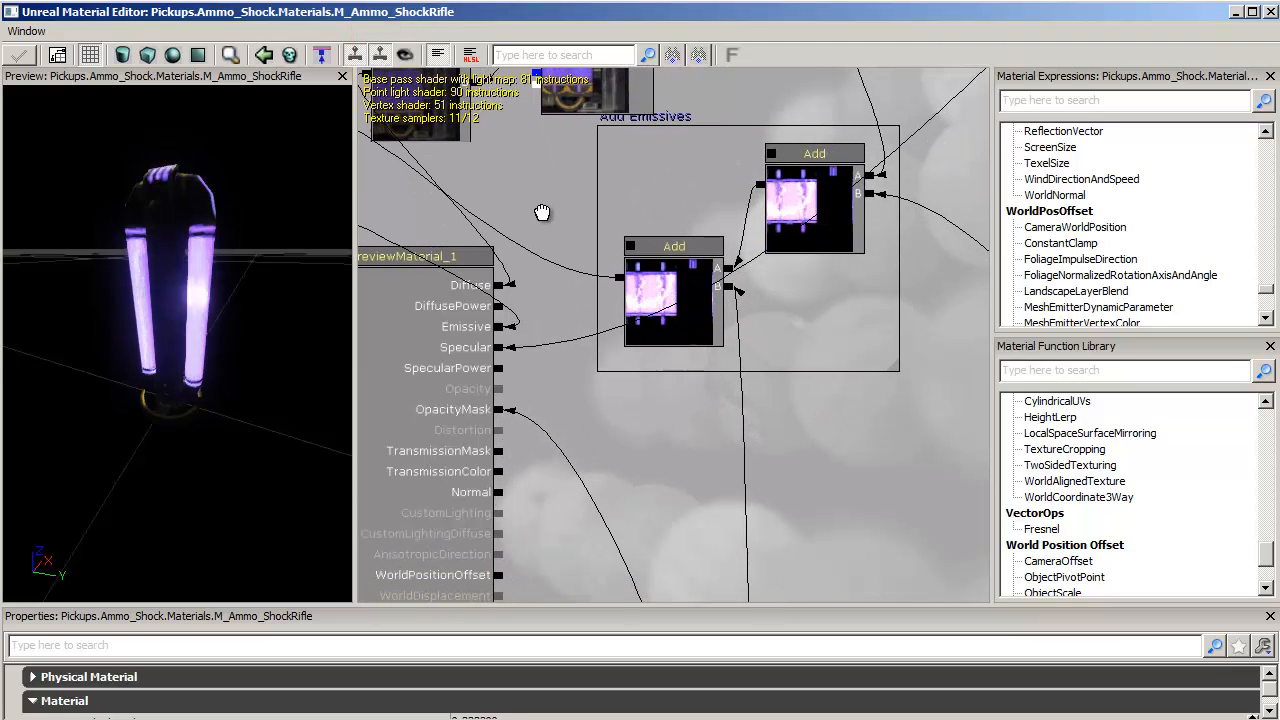
scroll(823, 437, "down", 1)
scroll(823, 437, "down", 2)
left_click_drag(912, 505, 645, 457)
scroll(848, 448, "down", 2)
left_click_drag(877, 212, 846, 352)
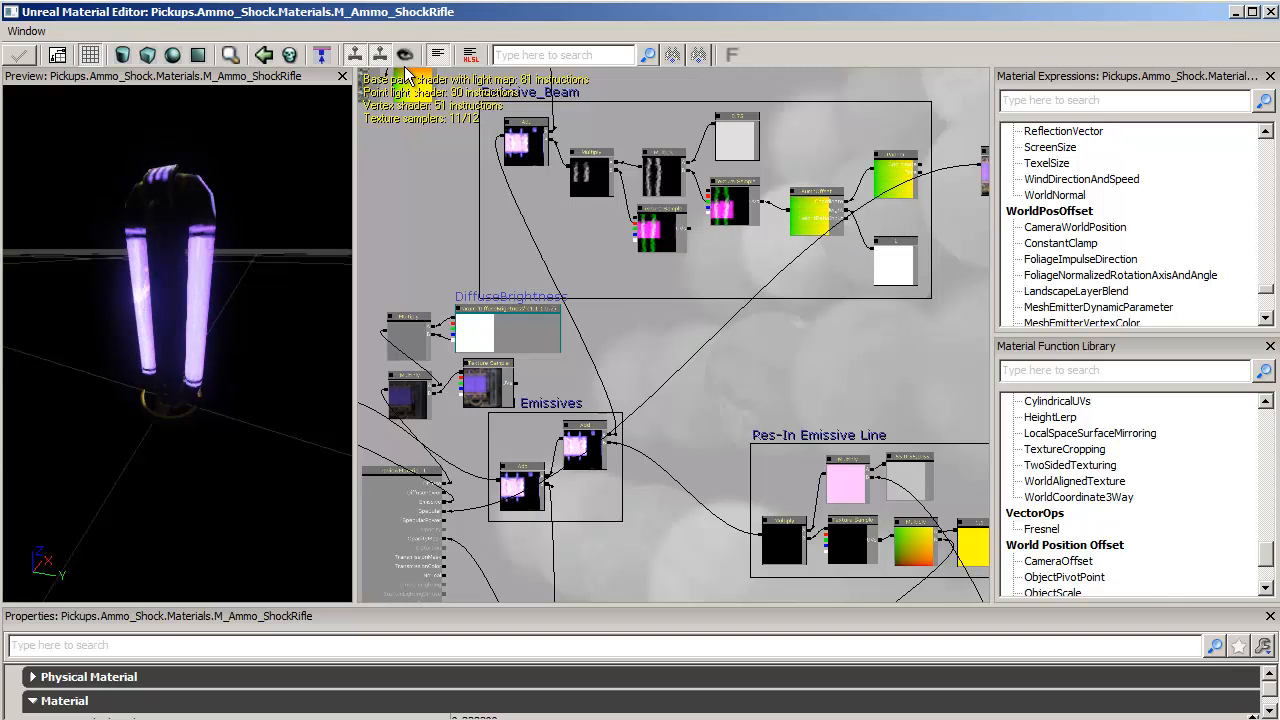
scroll(468, 200, "up", 5)
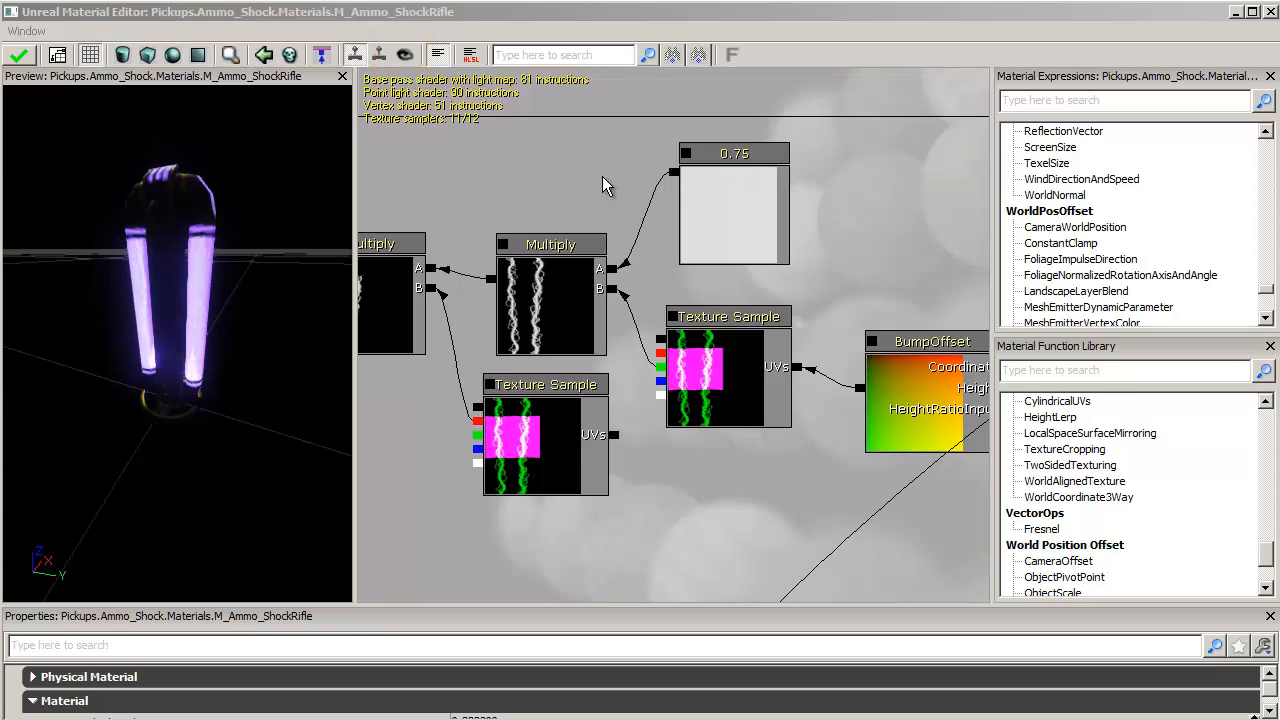
mouse_move(745, 390)
left_mouse_down()
mouse_move(751, 412)
mouse_move(720, 397)
mouse_move(737, 393)
left_mouse_up()
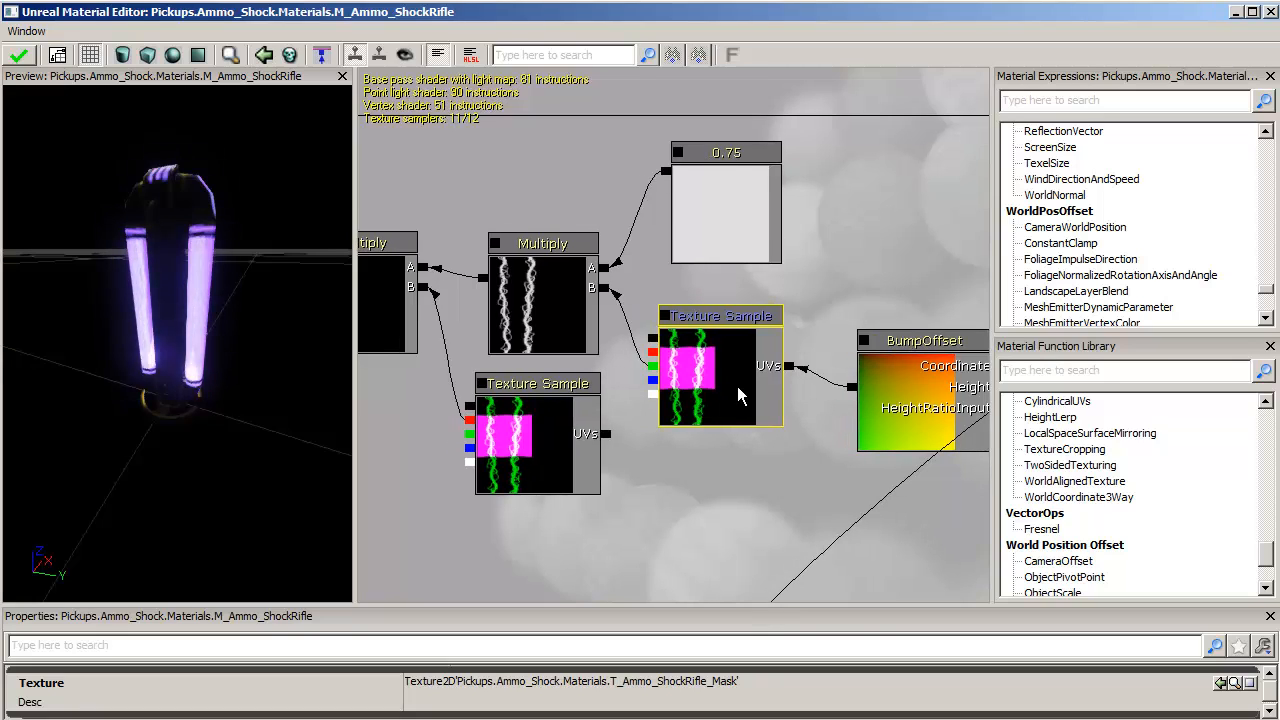
left_click(665, 317)
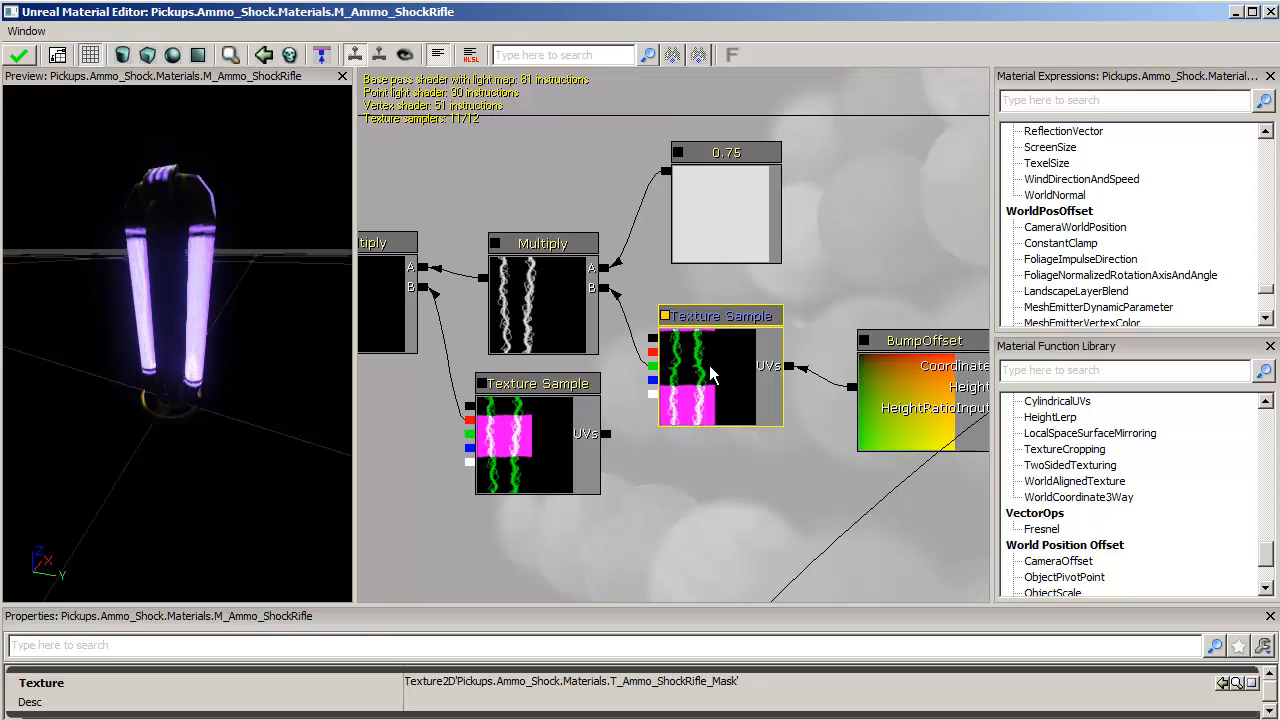
left_click(668, 317)
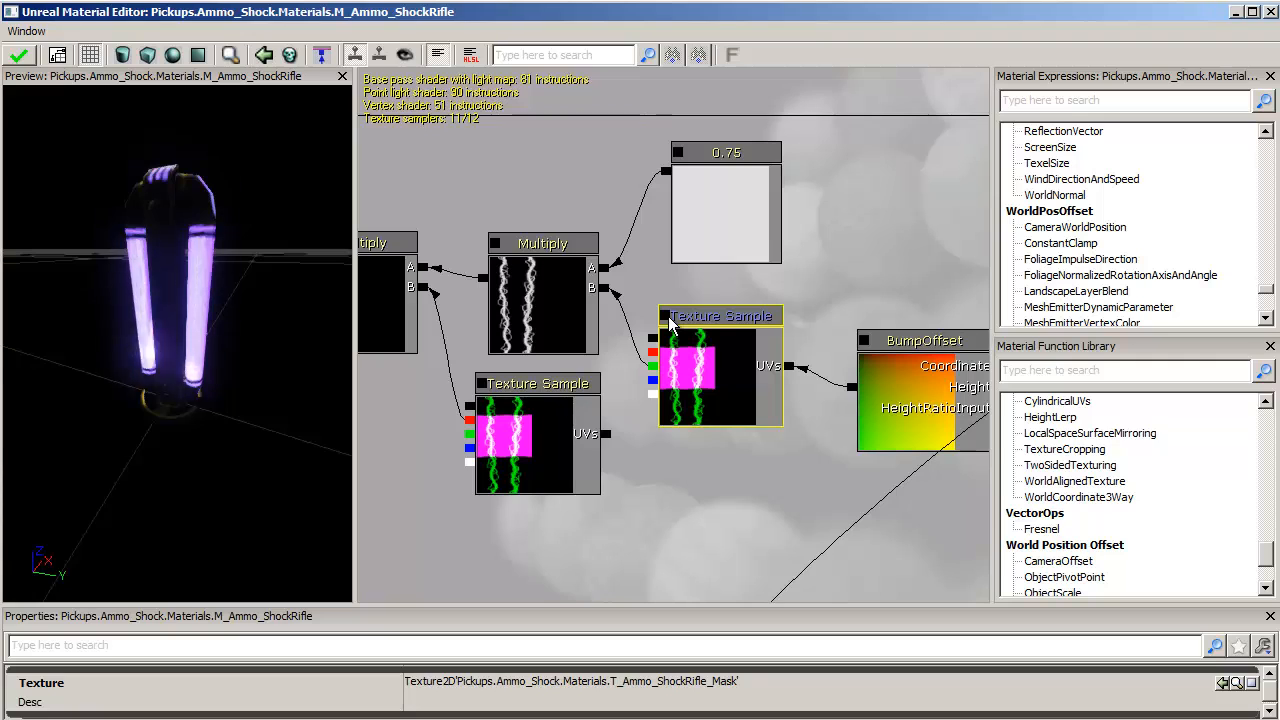
- Turn on continuous refreshing of all expression previews and watch the animated nodes in the Emissive_Beam group
left_click_drag(535, 177, 552, 210)
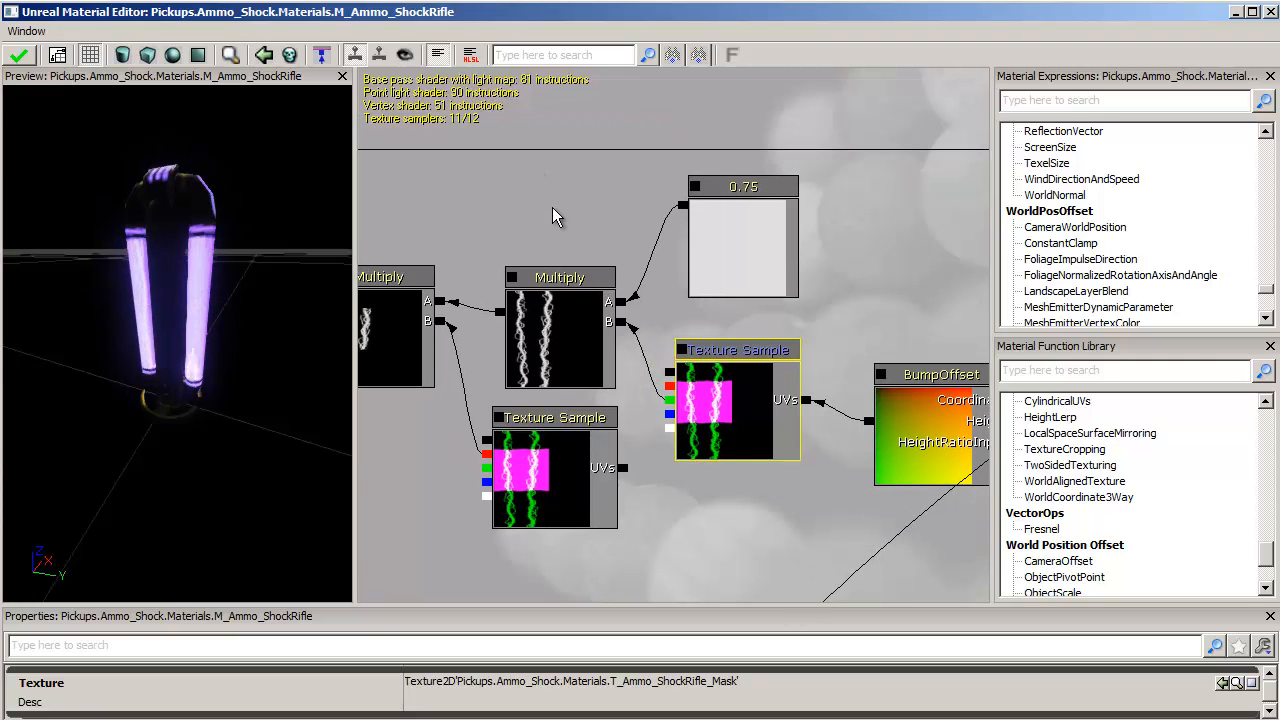
scroll(552, 207, "down", 4)
left_click_drag(528, 258, 524, 268)
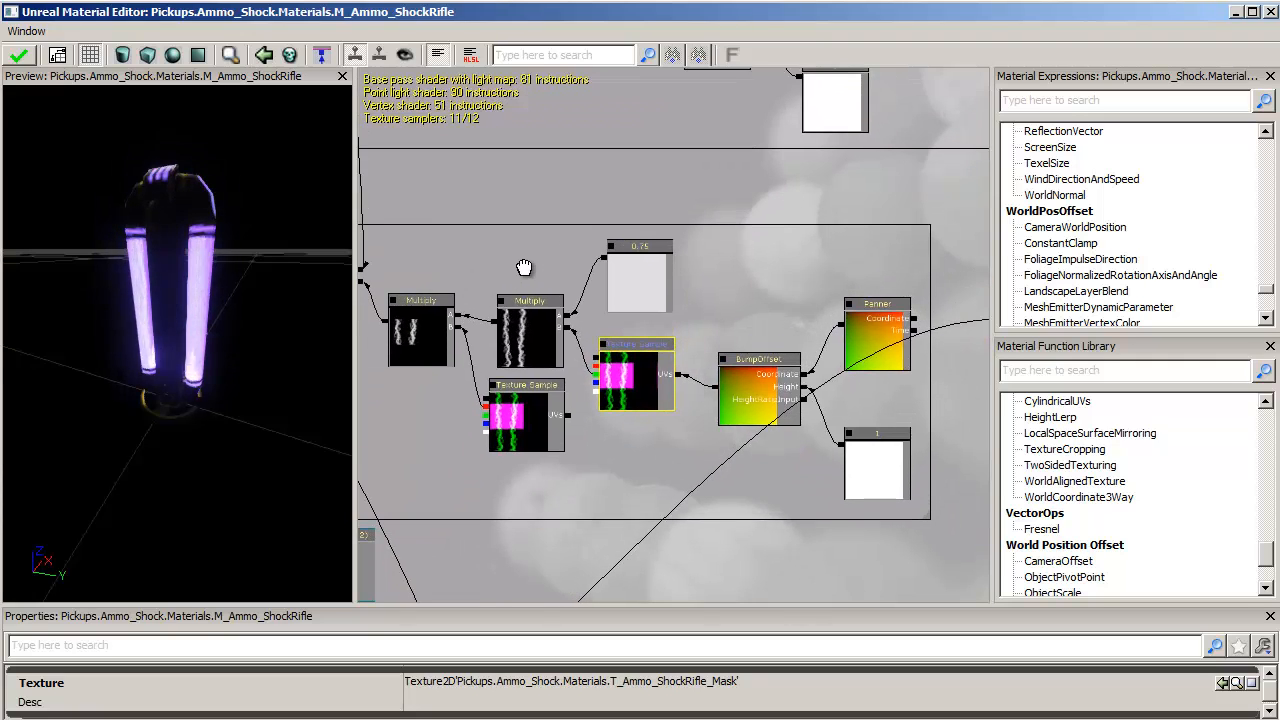
left_click(402, 56)
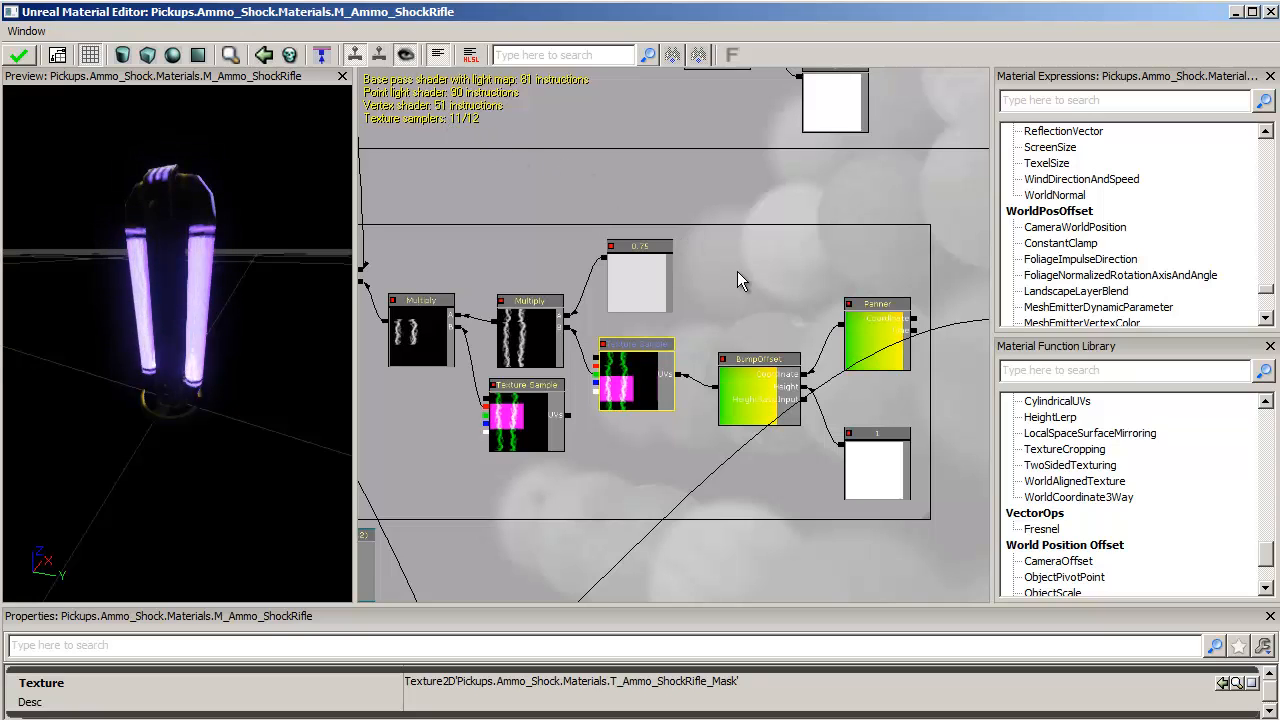
left_click_drag(724, 292, 776, 307)
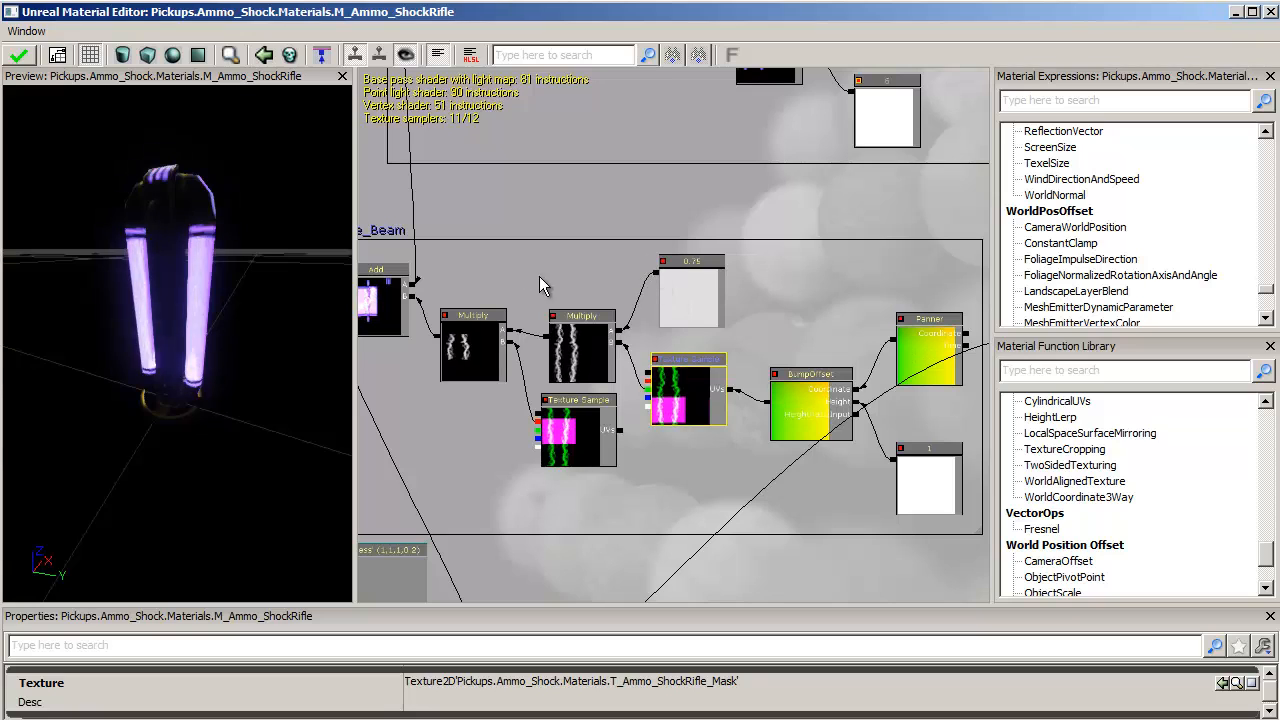
scroll(566, 286, "up", 2)
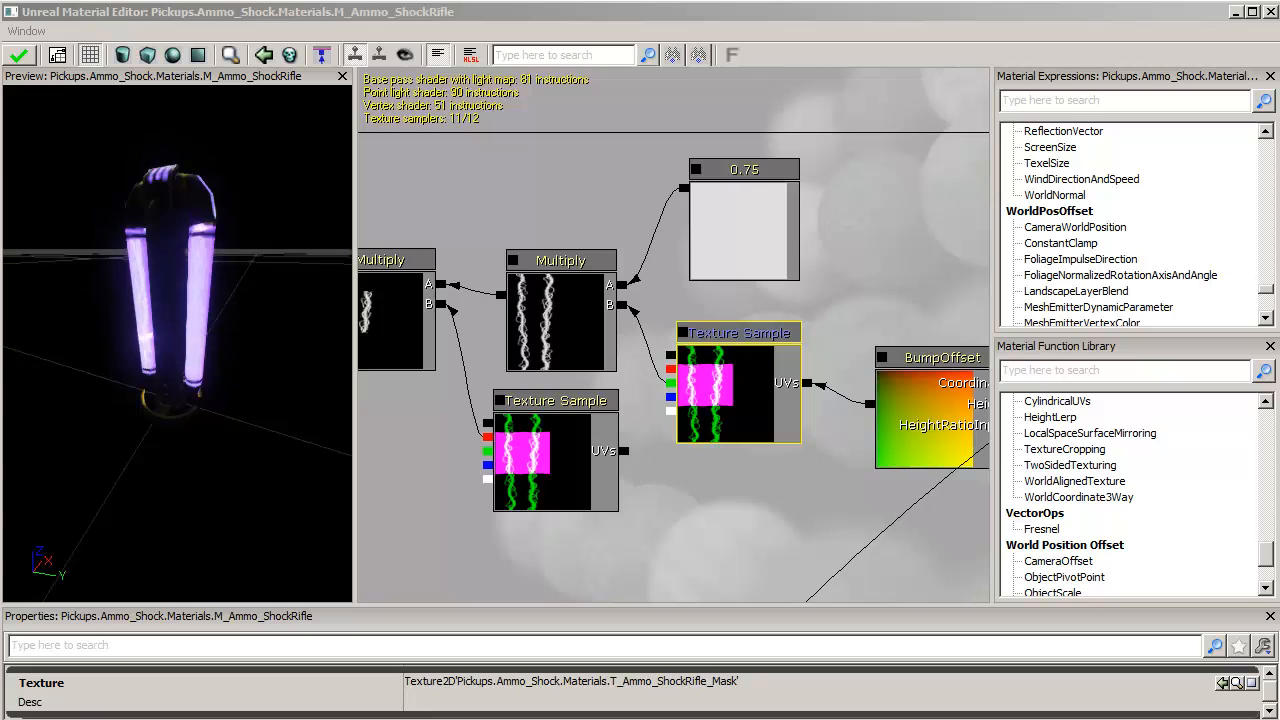
left_click_drag(418, 172, 432, 197)
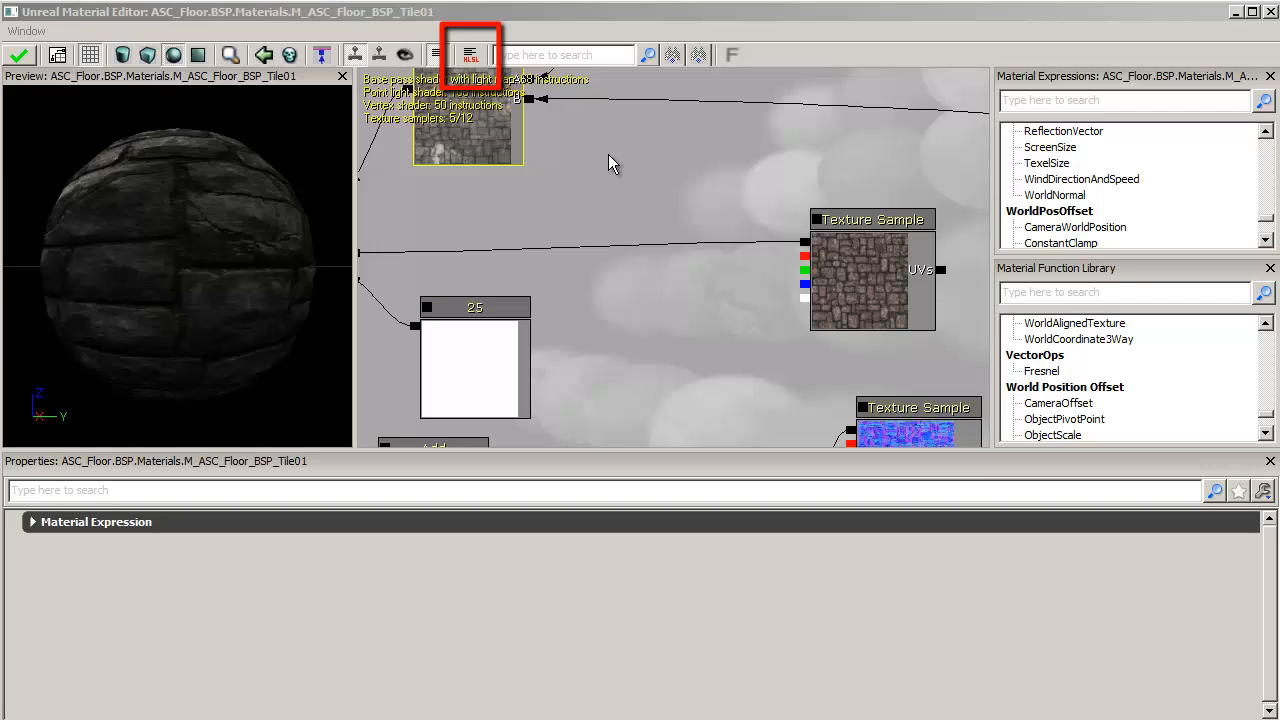
- Show the HLSL source of M_ASC_Floor_BSP_Tile01 and select the brown stone Texture Sample node to locate its code
left_click(469, 58)
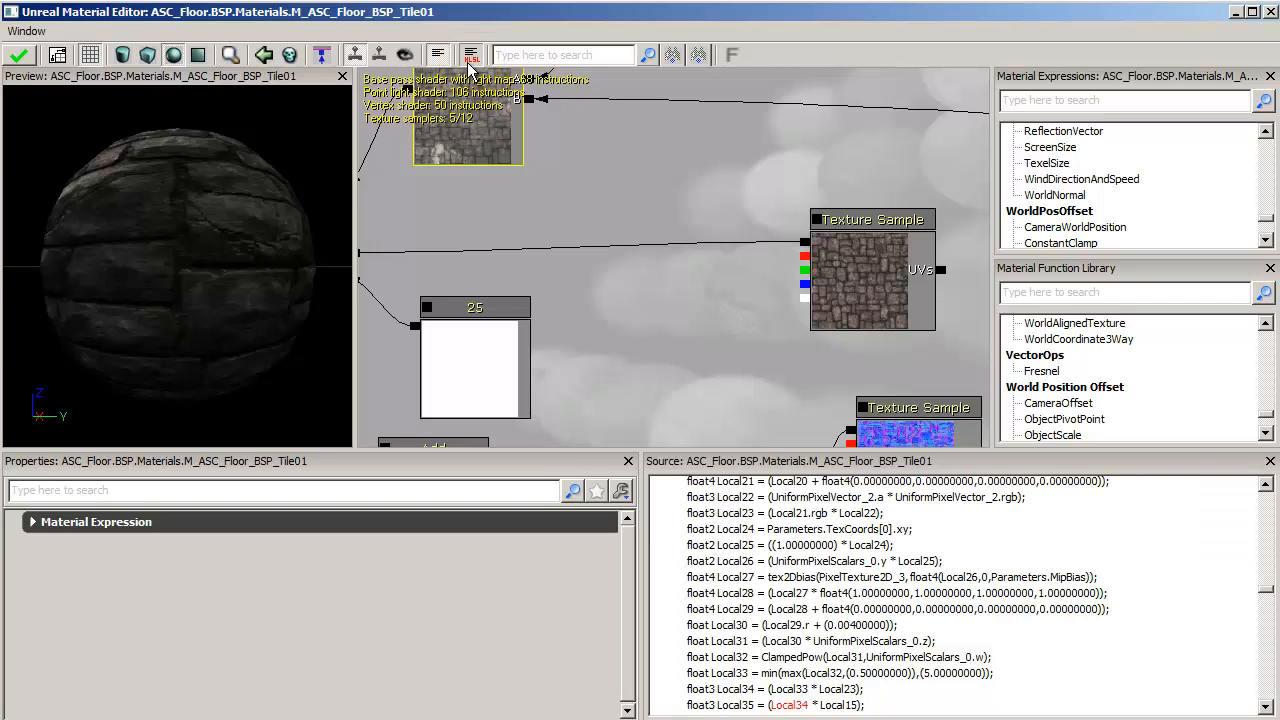
left_click(865, 272)
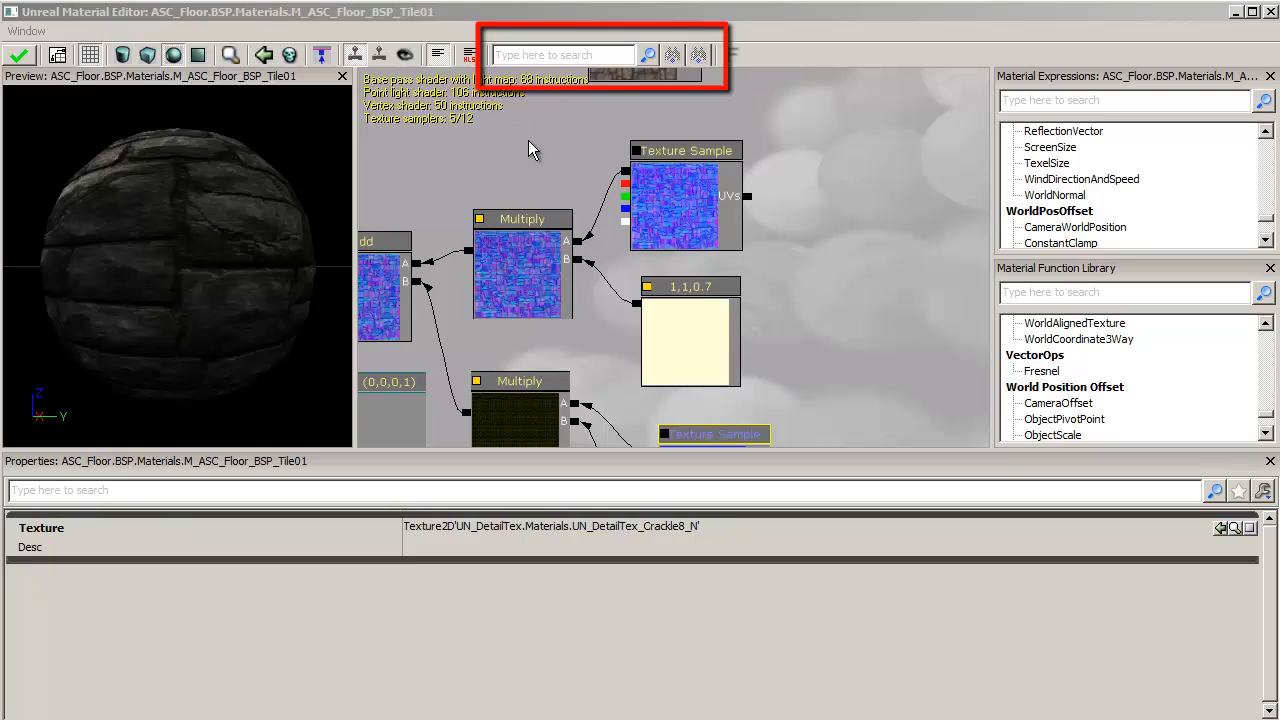
- Search the material's expressions for "tex" and step forward through the matching nodes
left_click(501, 57)
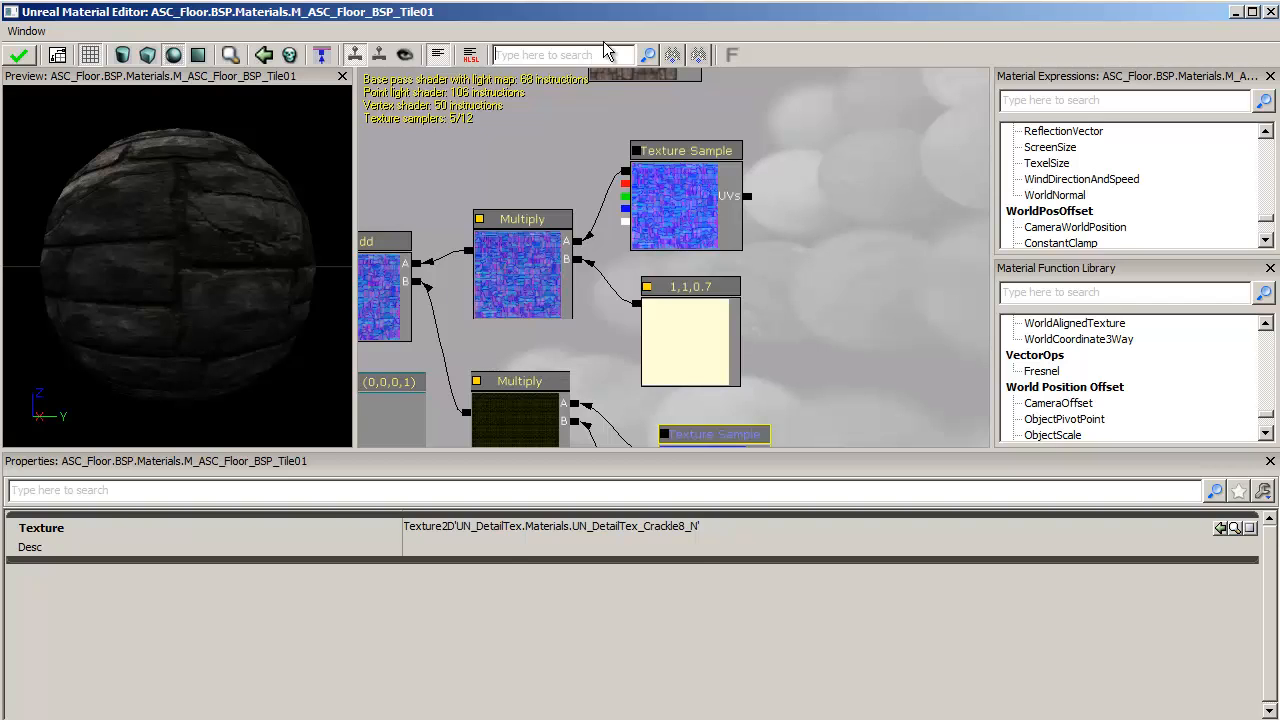
type("tex")
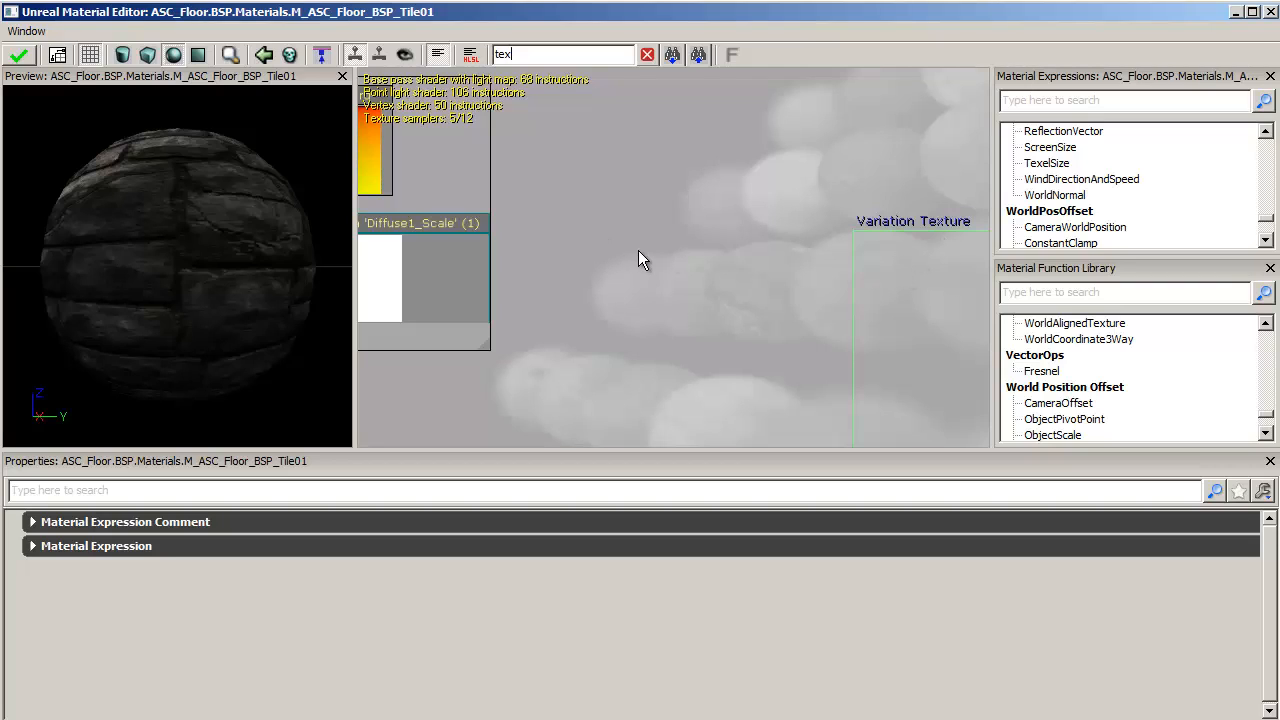
left_click(672, 56)
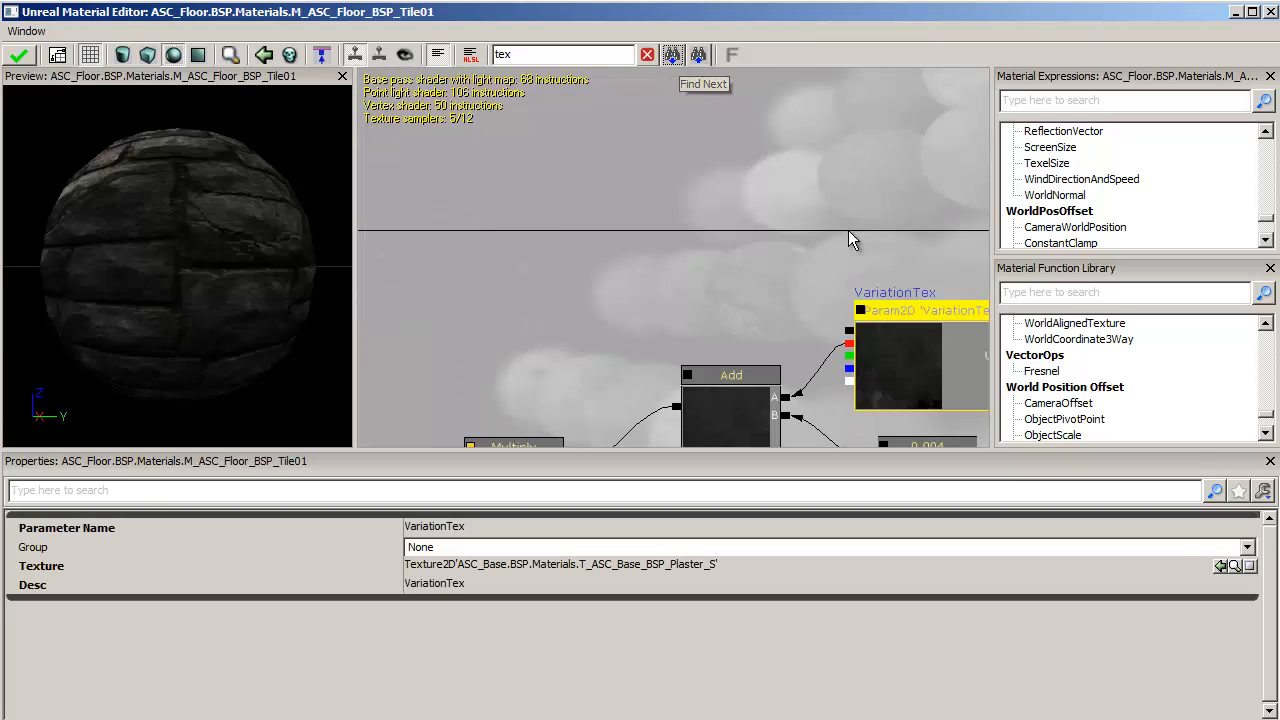
left_click(672, 56)
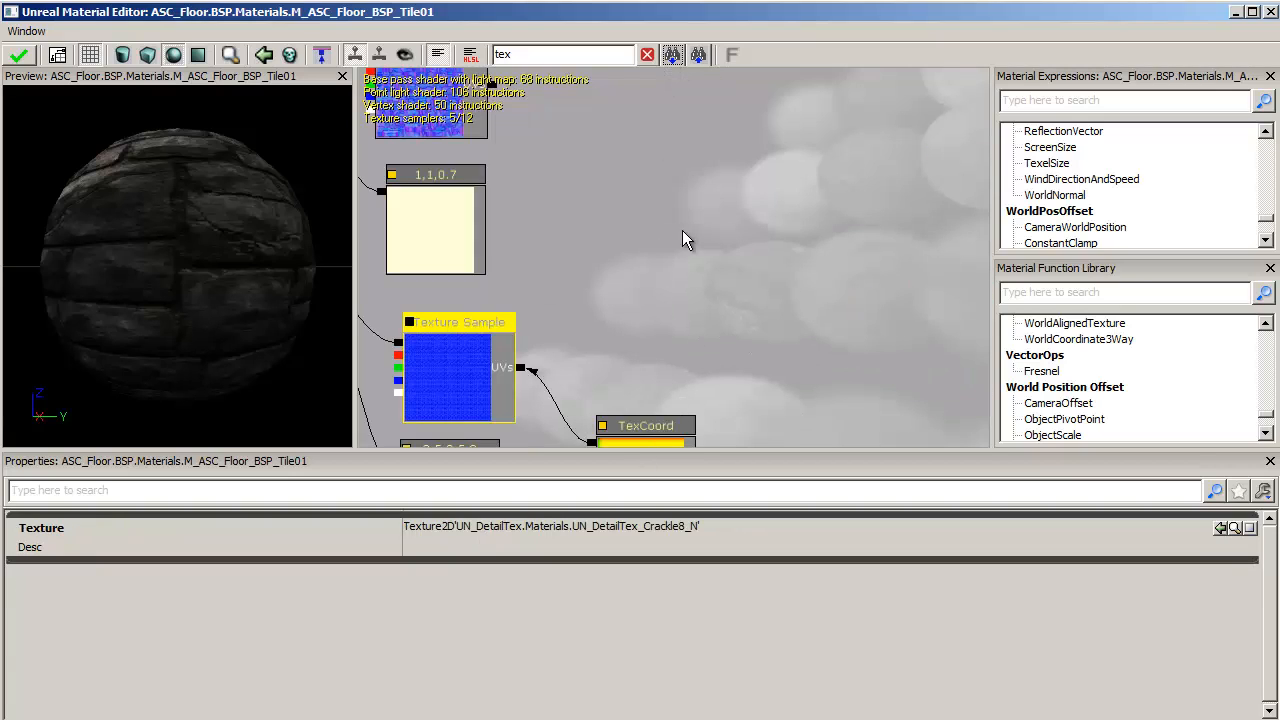
left_click(678, 54)
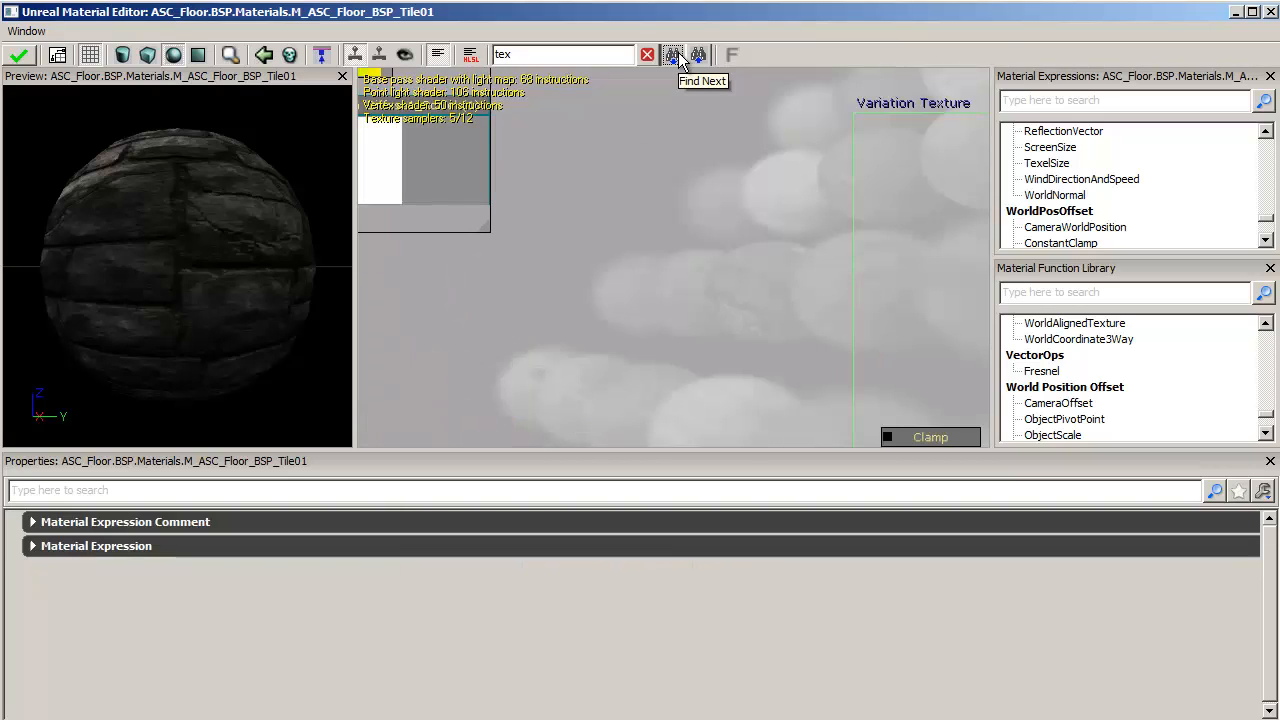
left_click(678, 55)
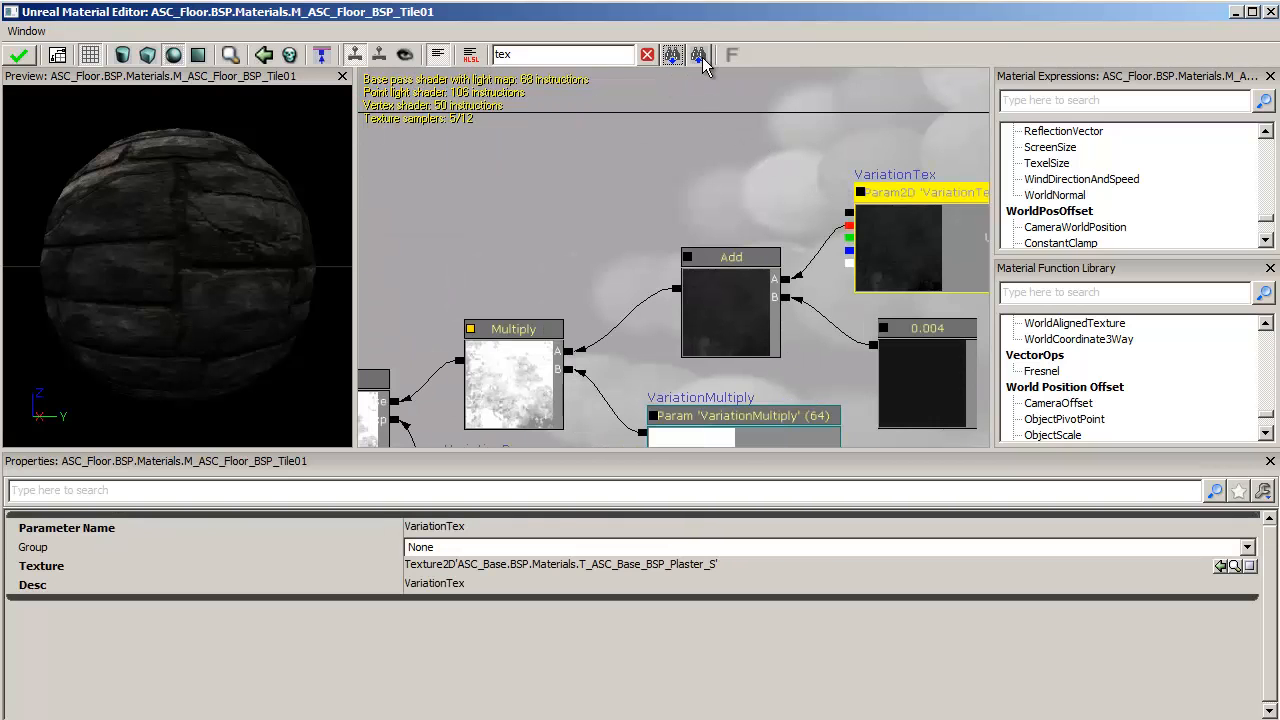
- Step backward through the nodes matching "tex" and clear the search
left_click(699, 56)
left_click(700, 58)
left_click(700, 56)
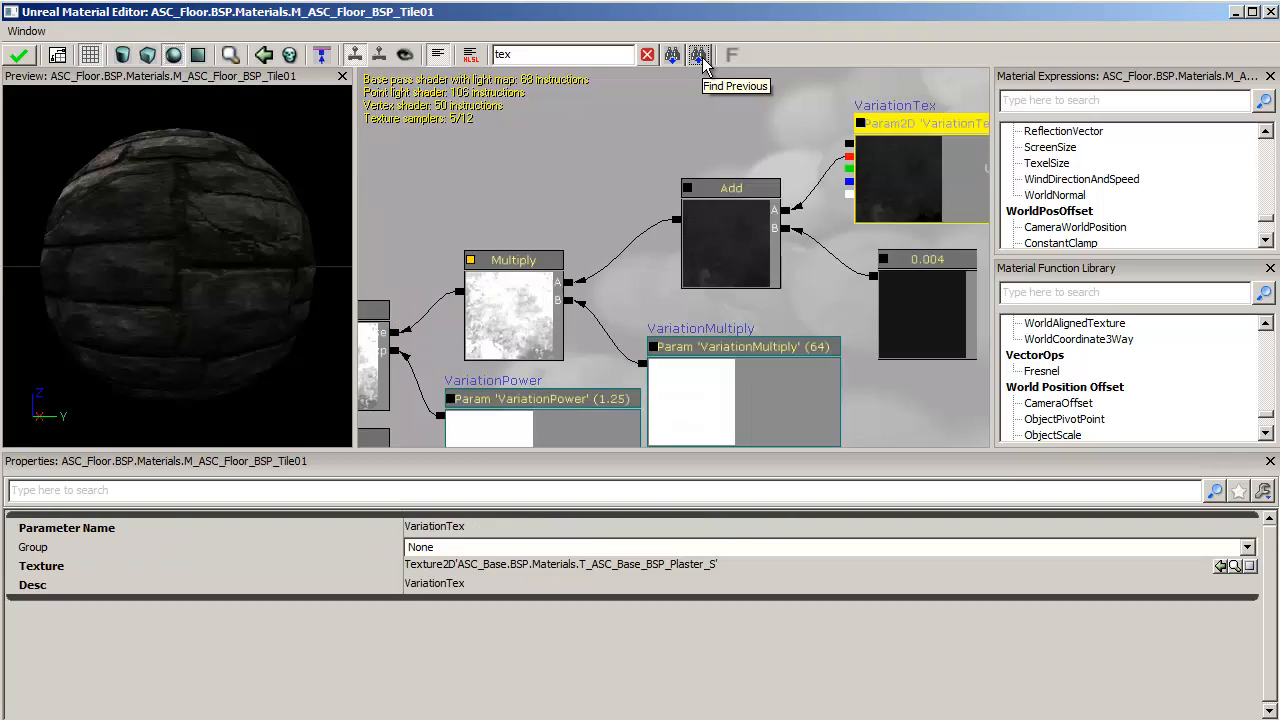
left_click(700, 56)
left_click(700, 56)
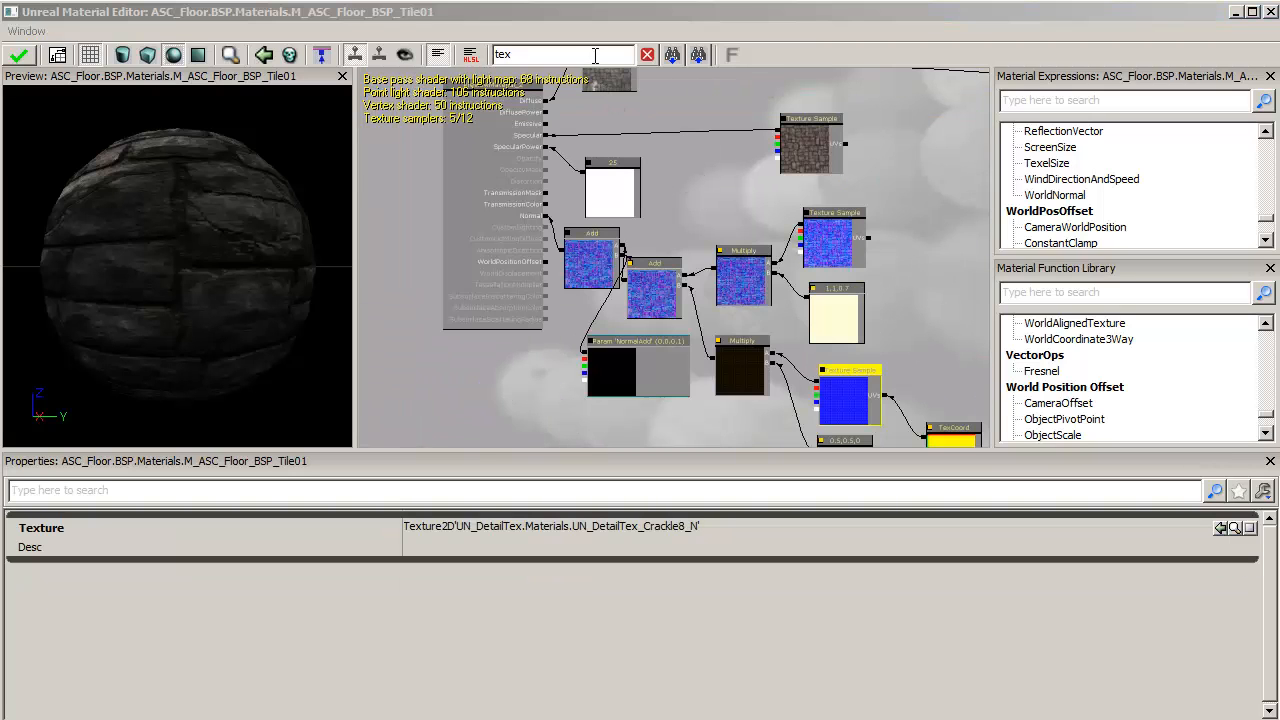
left_click(647, 55)
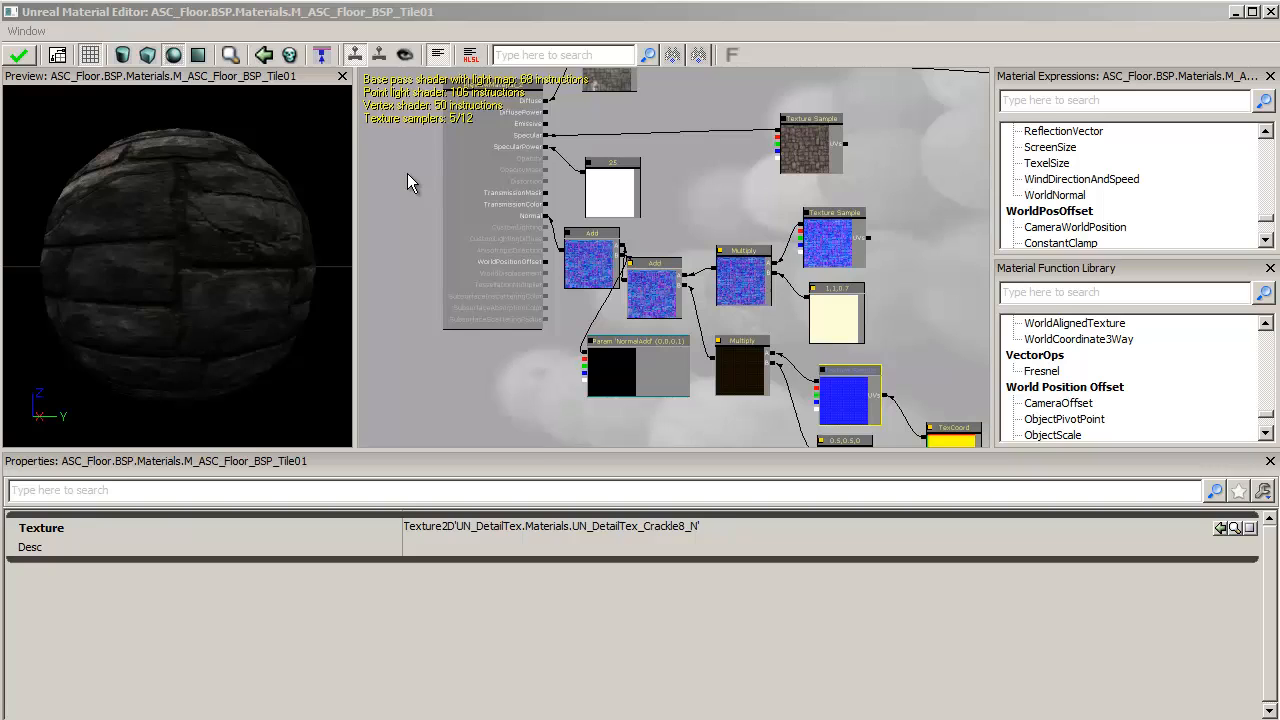
- Close the editor for M_ASC_Floor_BSP_Tile01 and discard the changes made to the original material
left_click(29, 58)
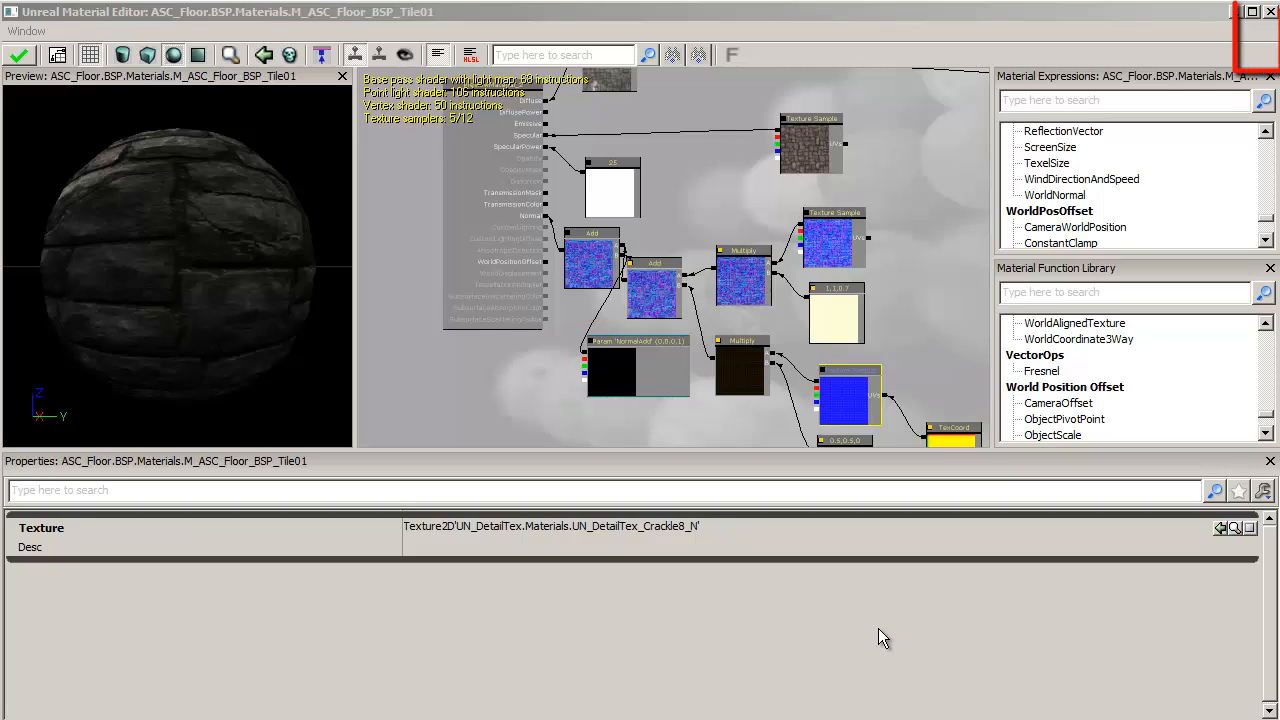
left_click(1270, 12)
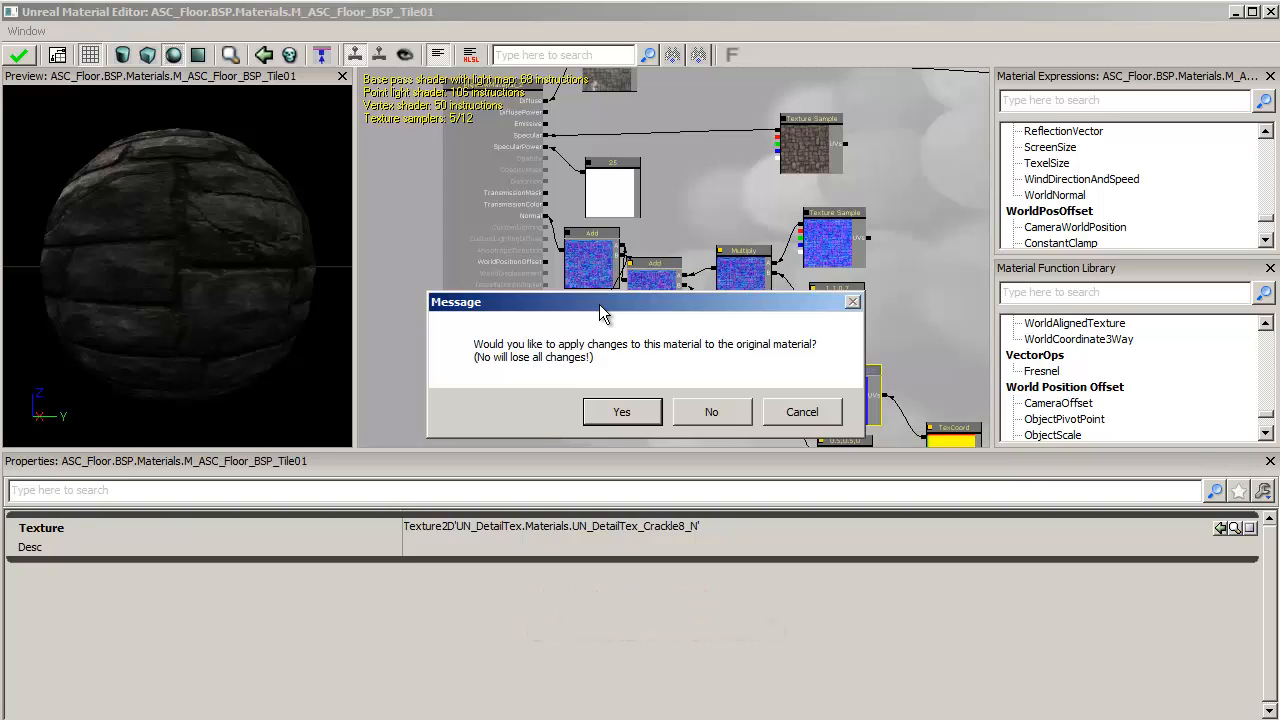
left_click(707, 410)
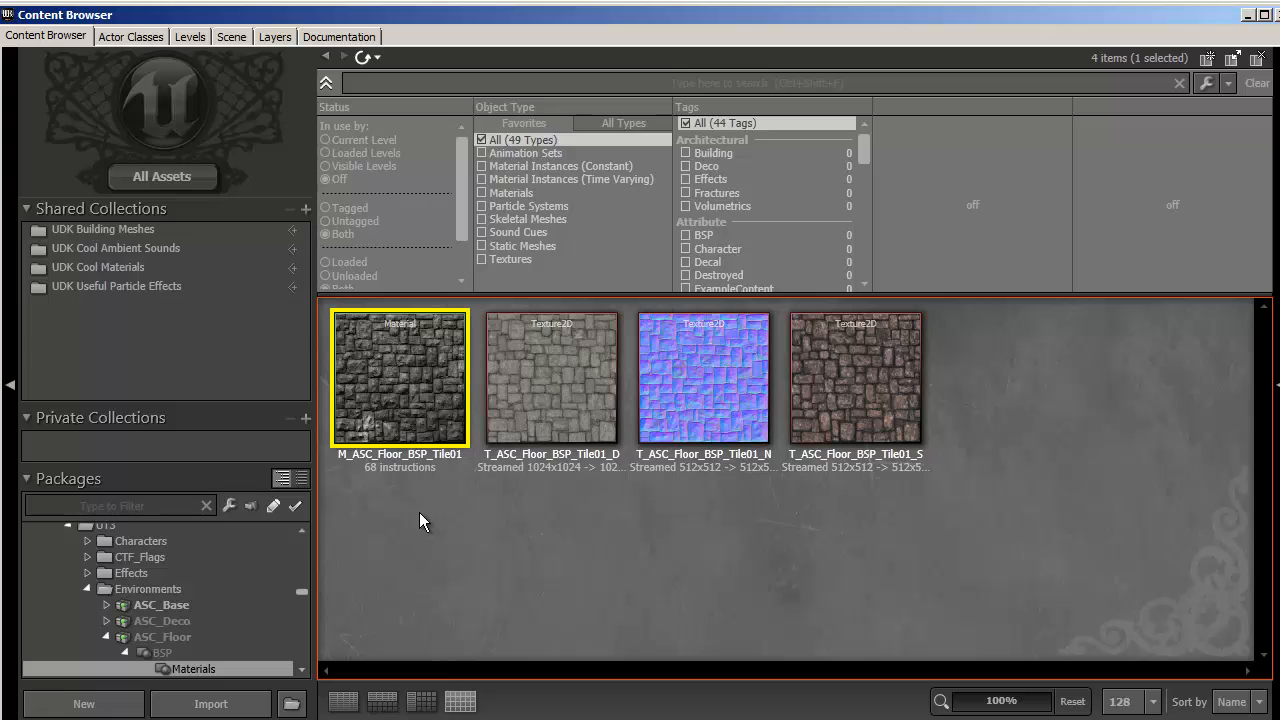
- Copy M_ASC_Floor_BSP_Tile01 into the MyPackageTutorial_Mat package under BSP.Materials and save that package
mouse_move(421, 385)
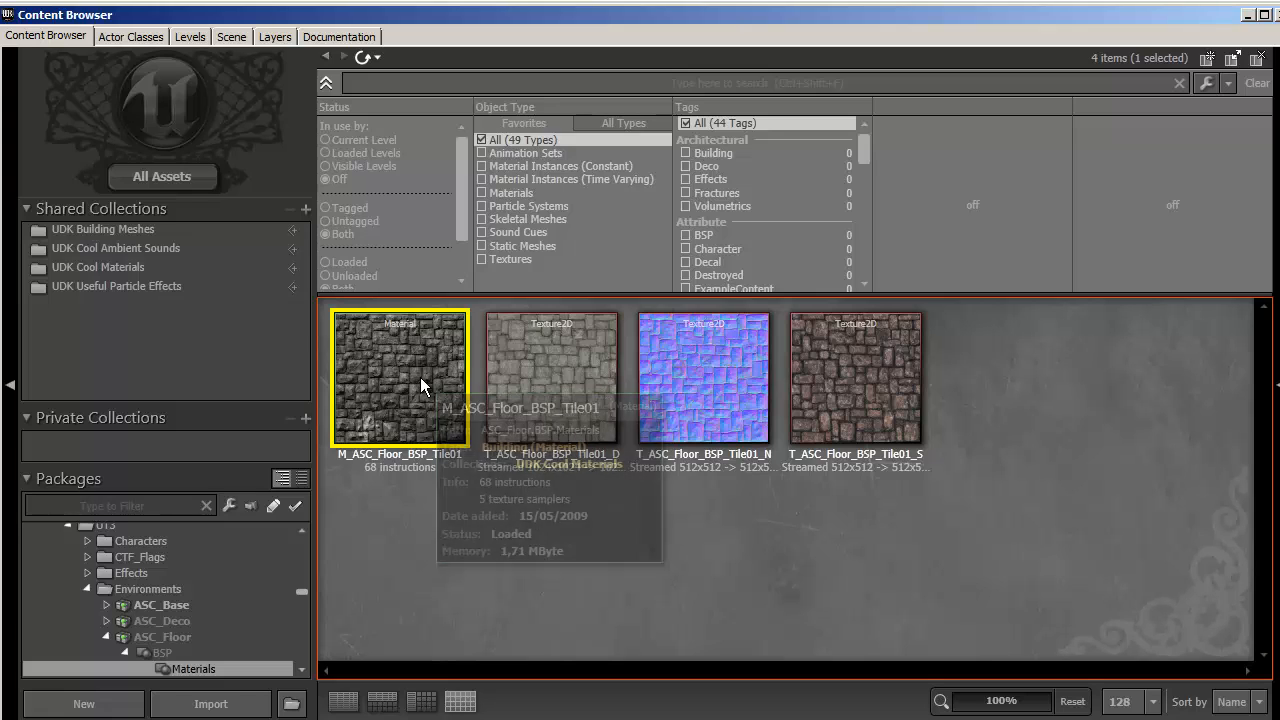
right_click(360, 323)
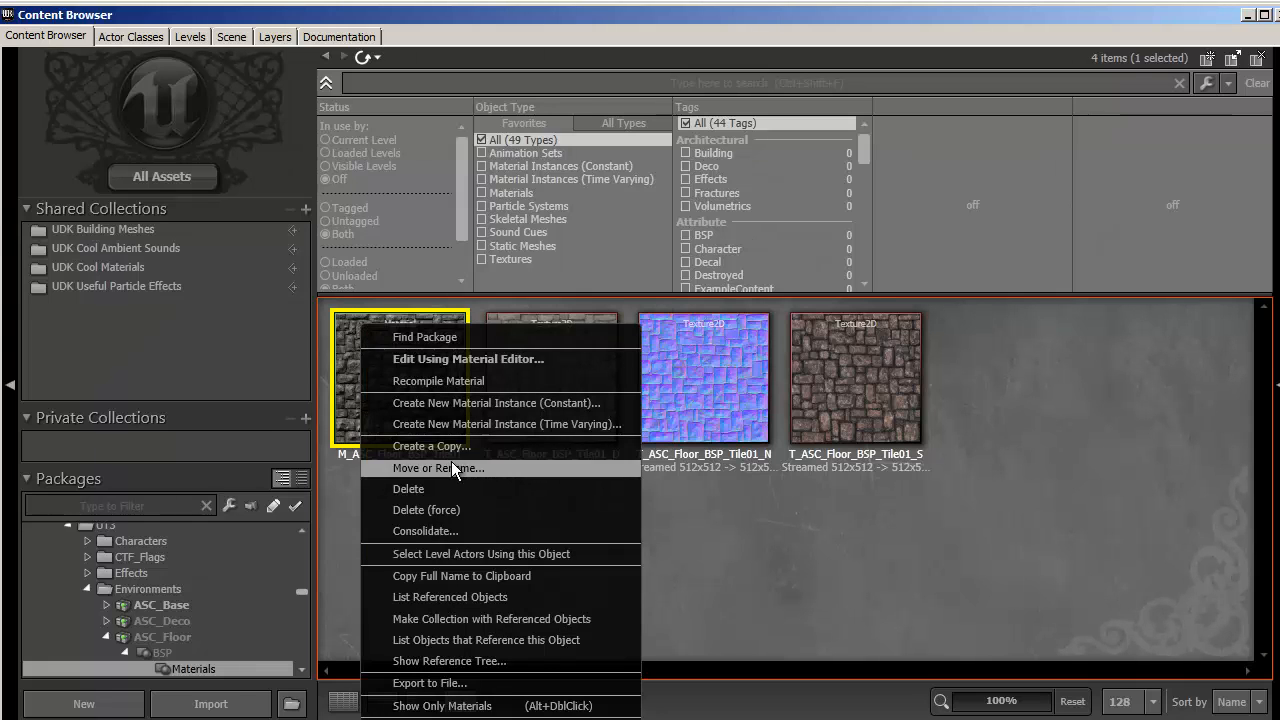
left_click(476, 446)
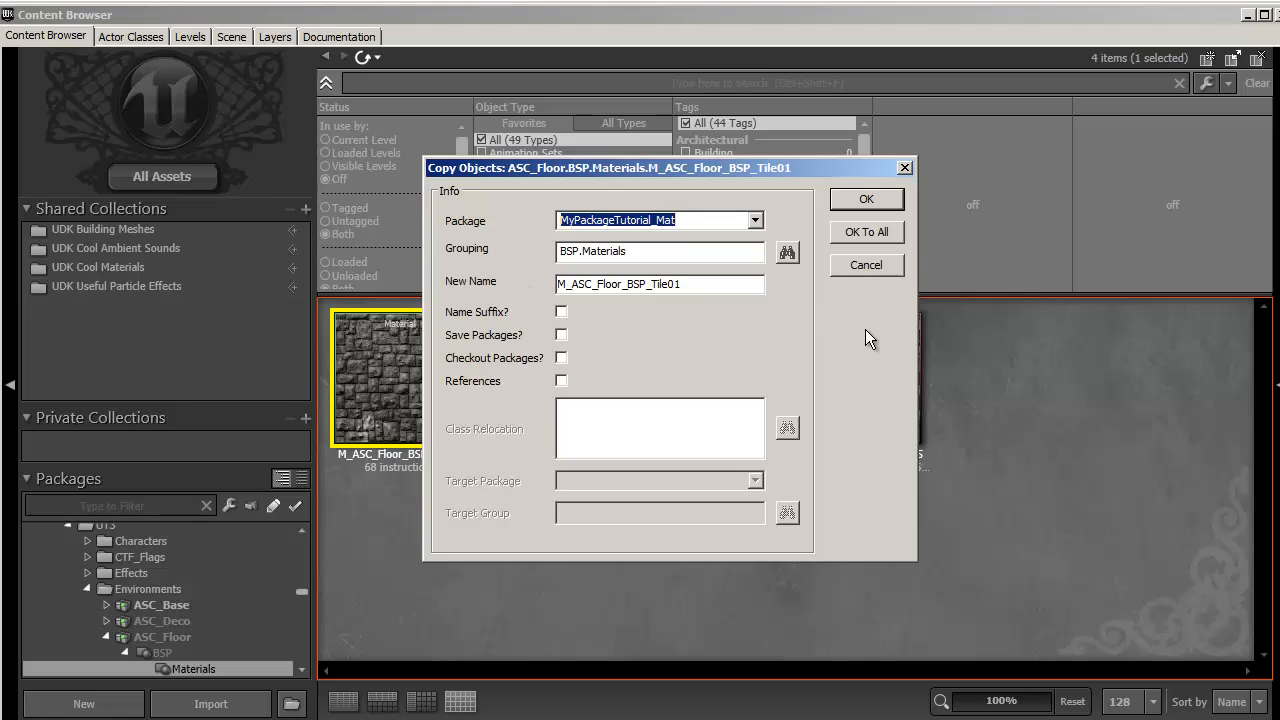
left_click(866, 202)
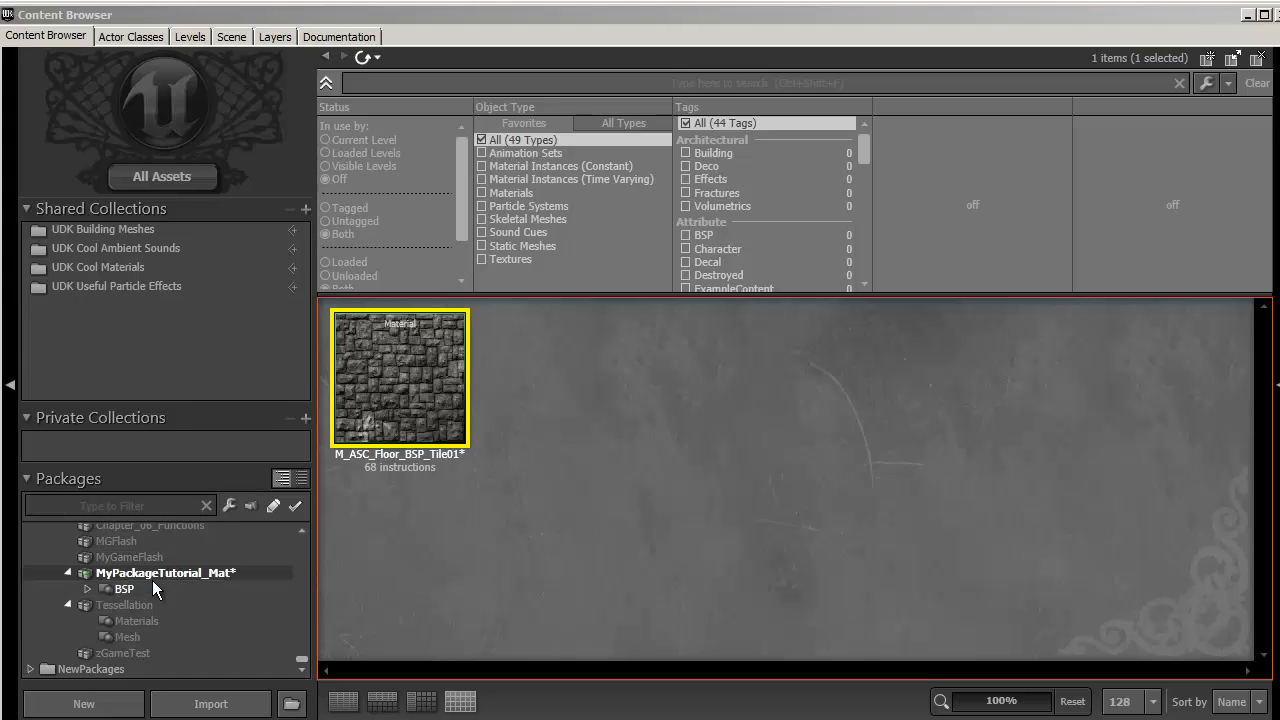
right_click(221, 572)
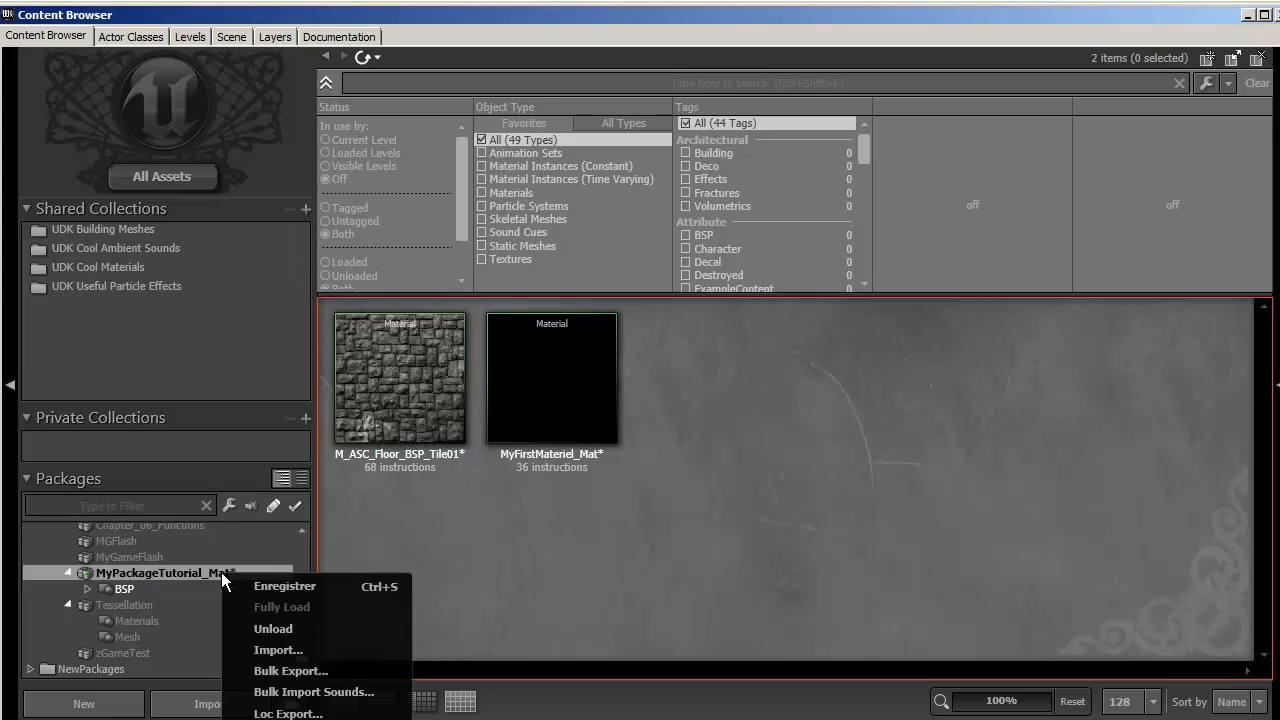
left_click(311, 587)
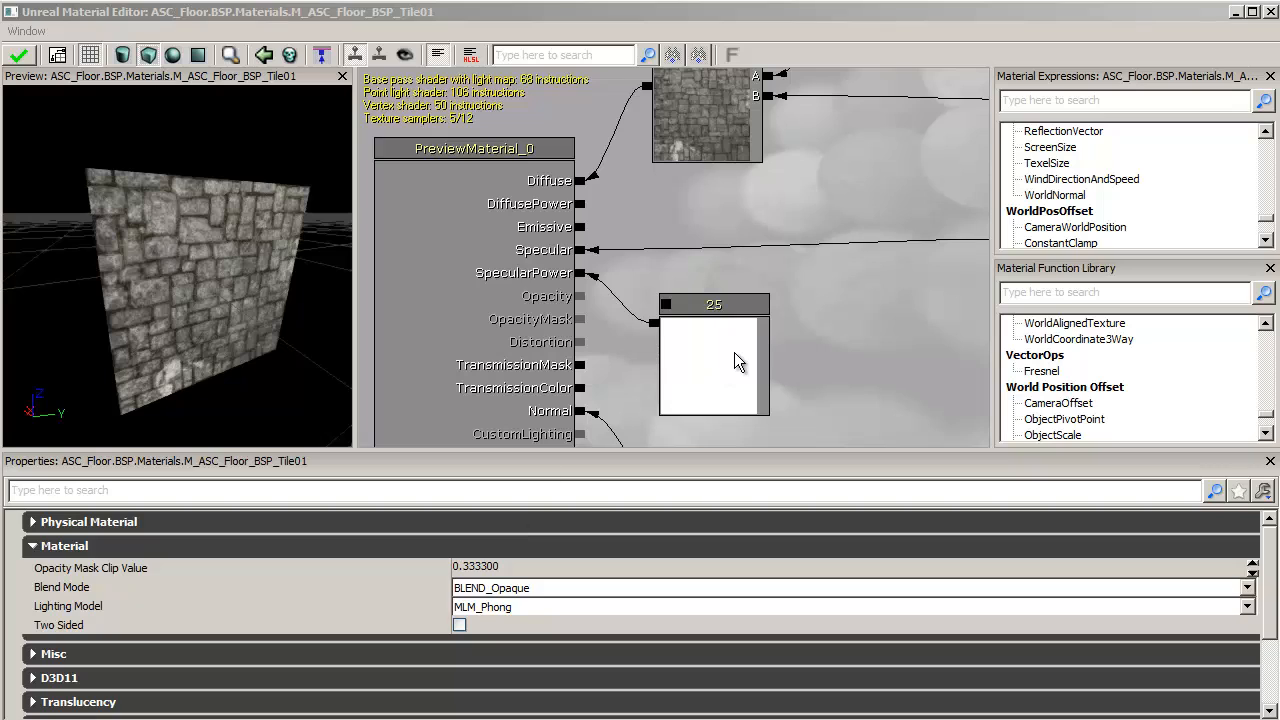
- Inspect the properties of the 25 constant, the stone expression feeding Diffuse, and the main material node
left_click(706, 370)
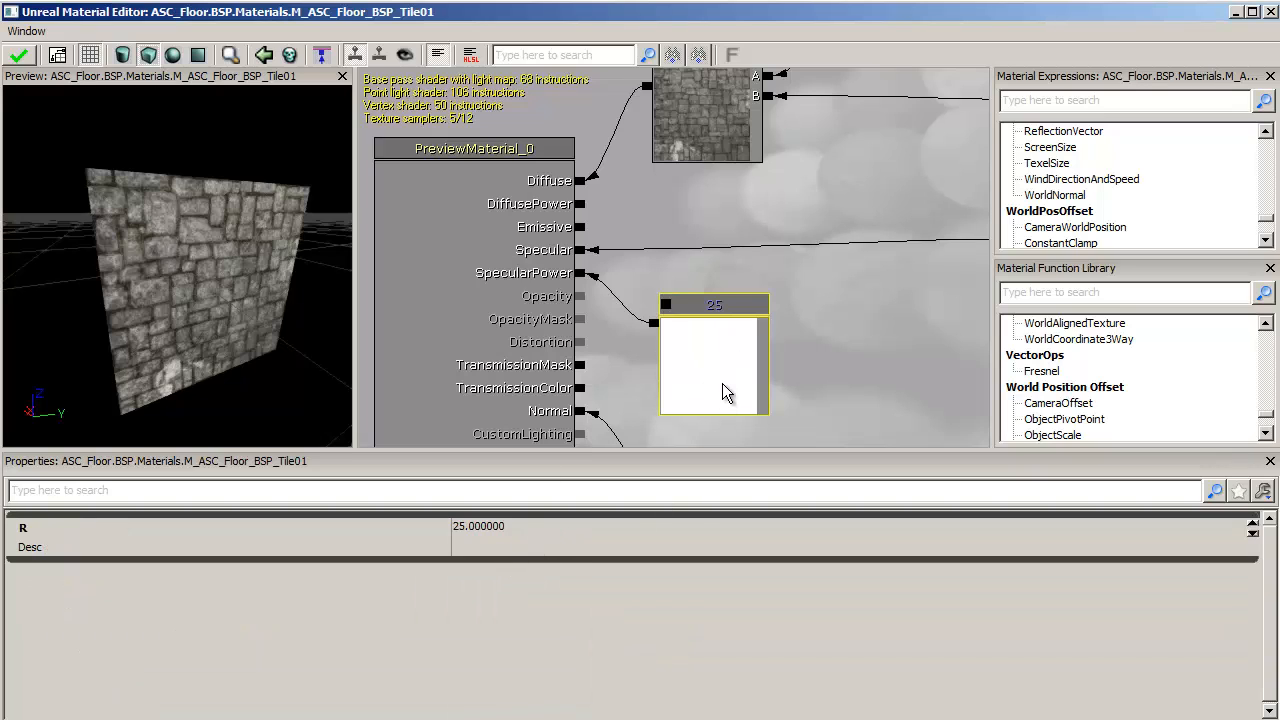
left_click(718, 96)
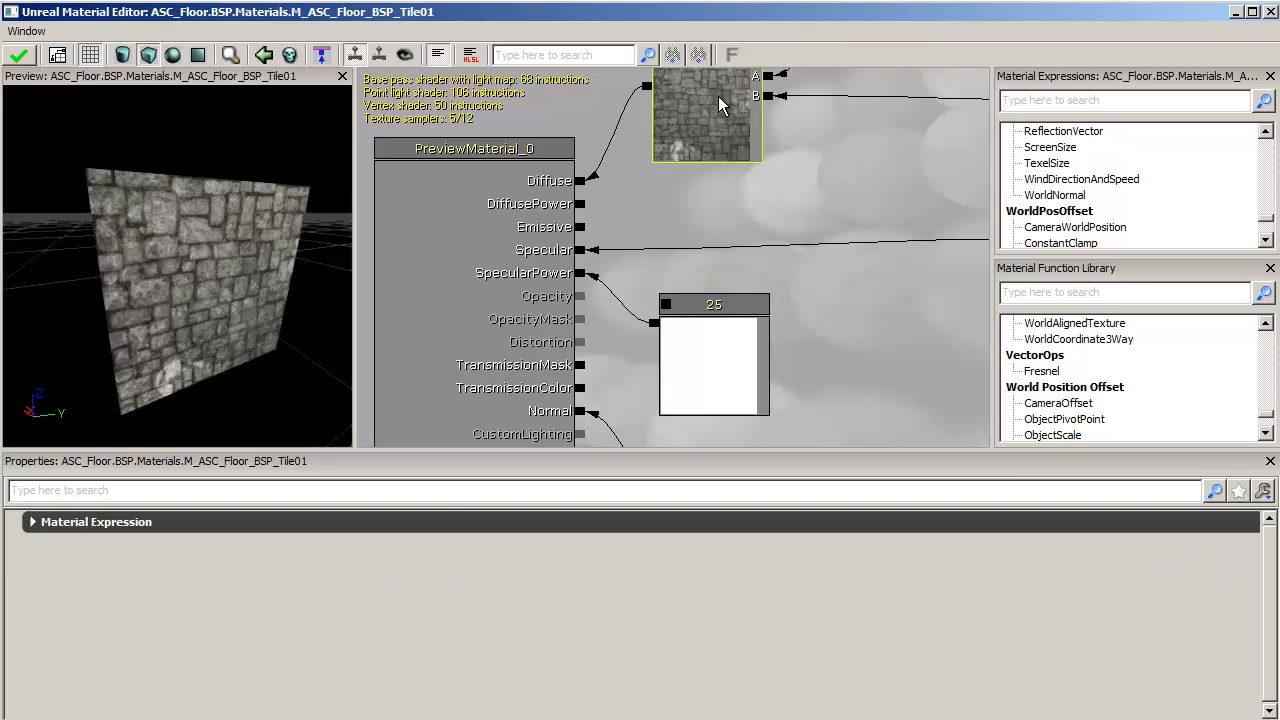
left_click(31, 522)
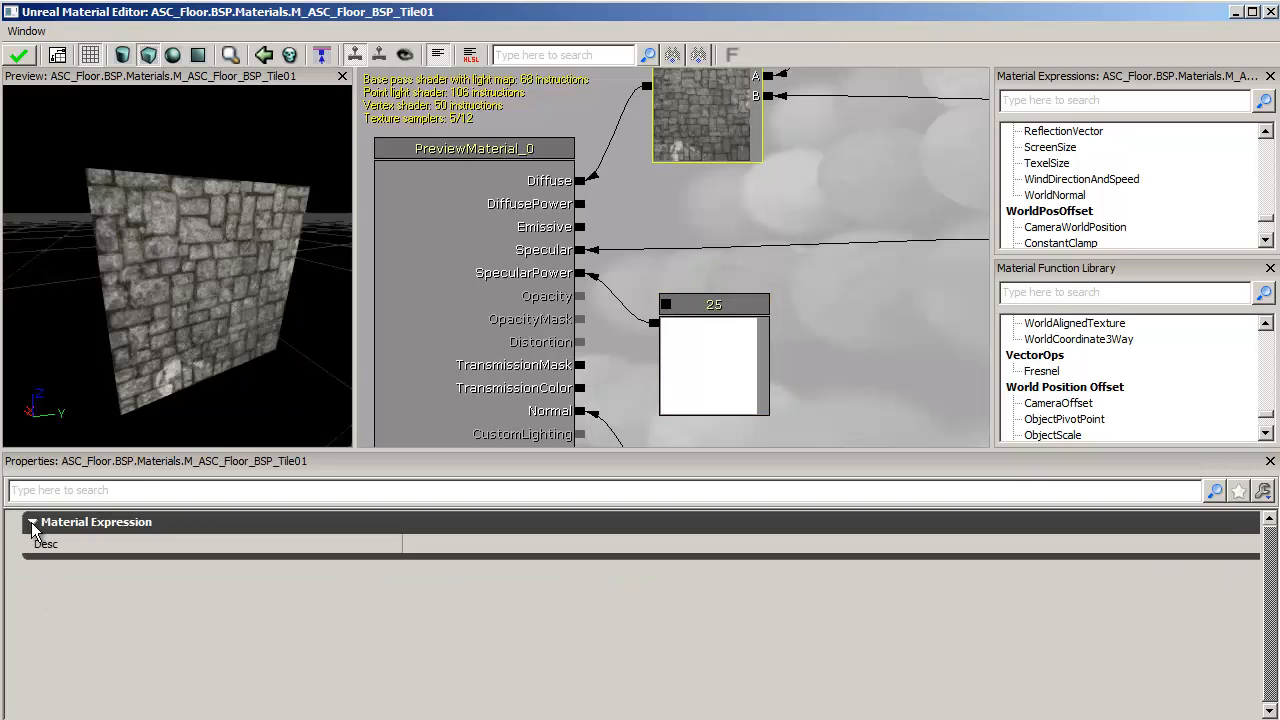
left_click(487, 288)
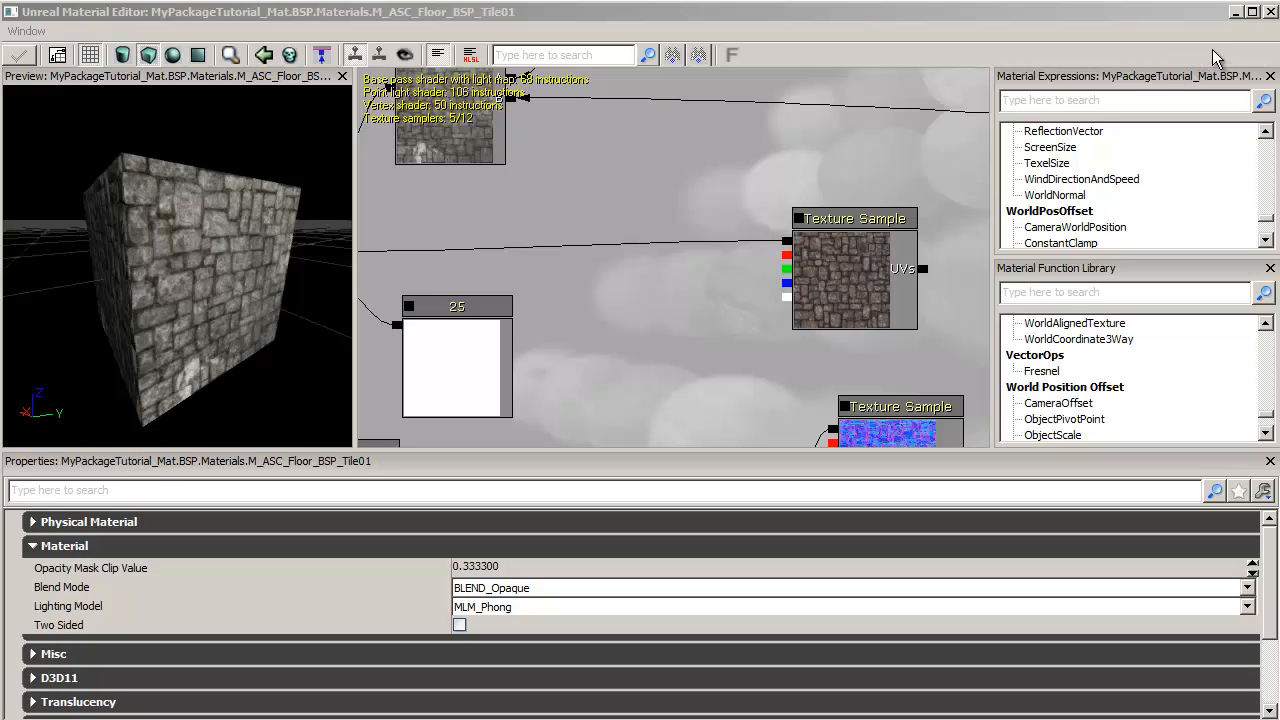
- Close the copied material's editor and create material MyFirstMaterial_Mat in package MyPackageTutorial_Mat with grouping Material
left_click(1270, 13)
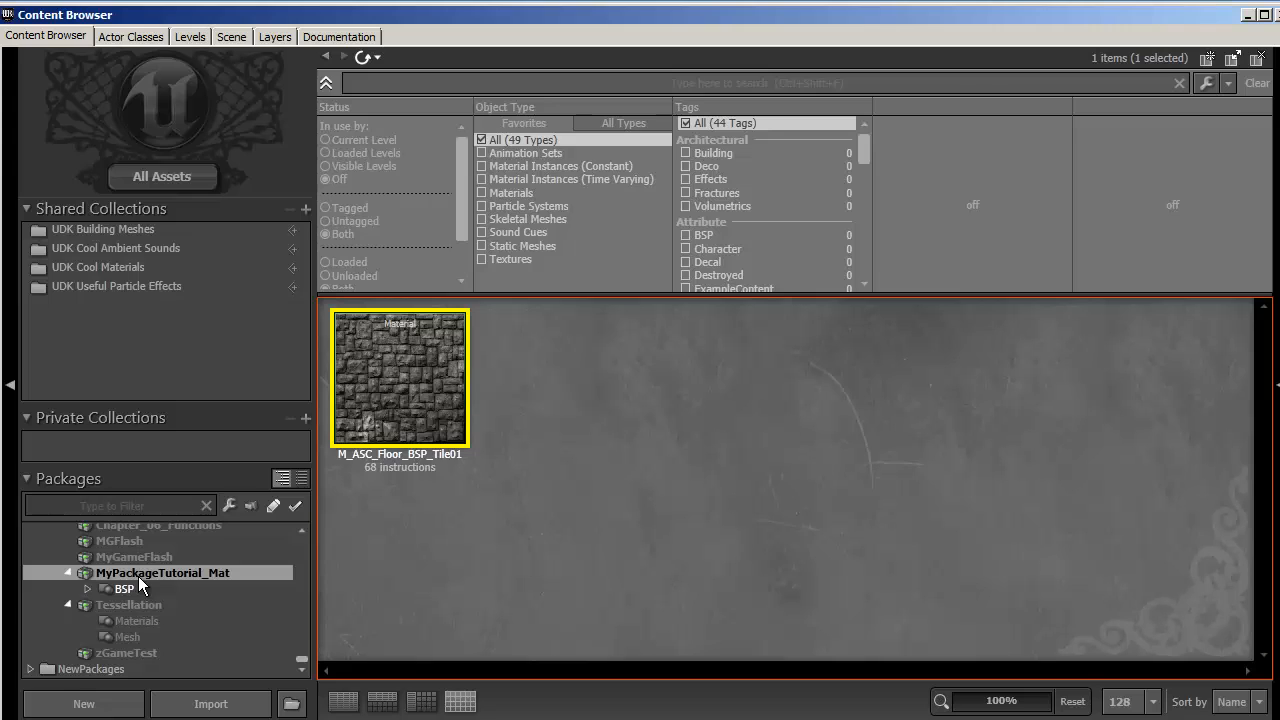
right_click(572, 325)
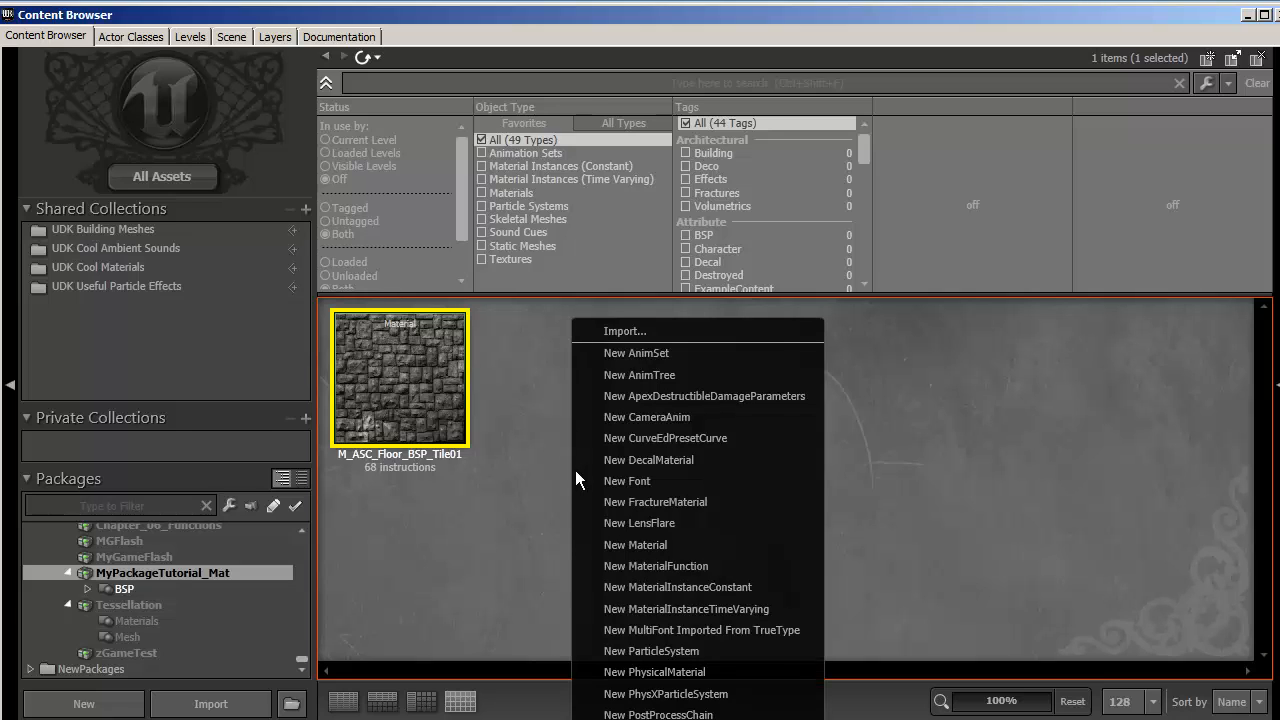
left_click(669, 544)
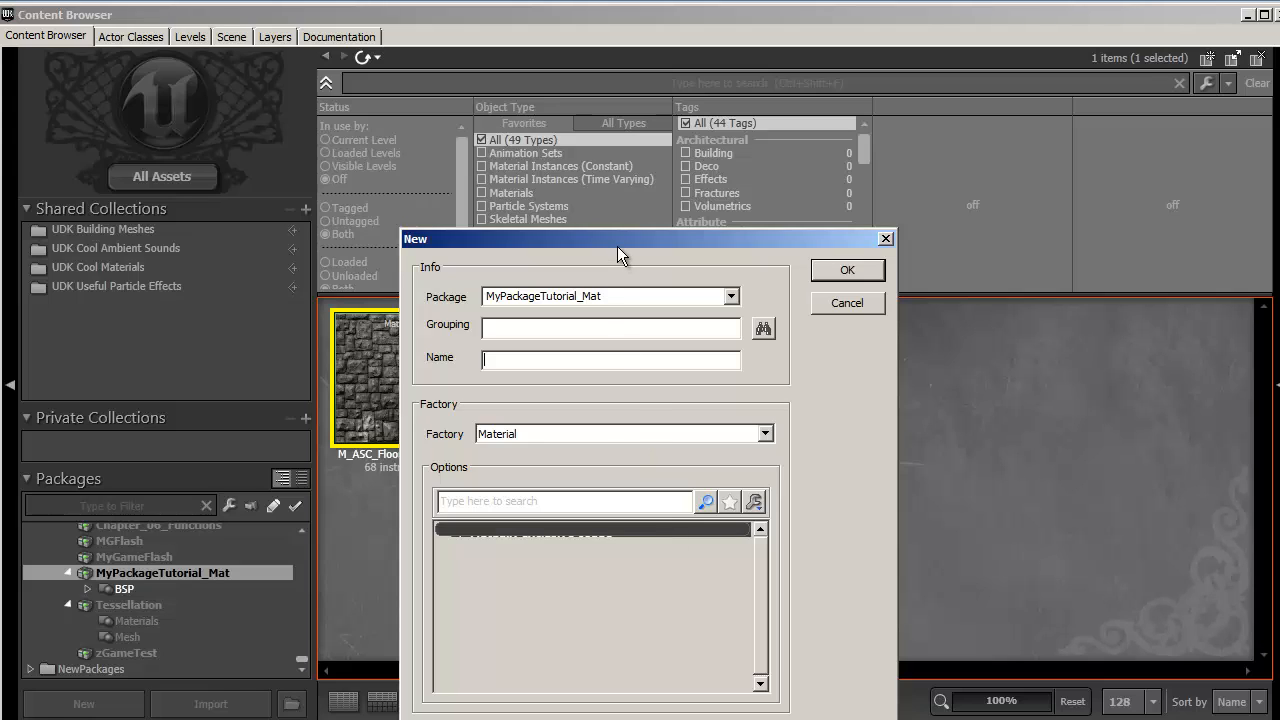
left_click(508, 327)
type("Material")
key("Tab")
type("MyFirstMaterial_Mat")
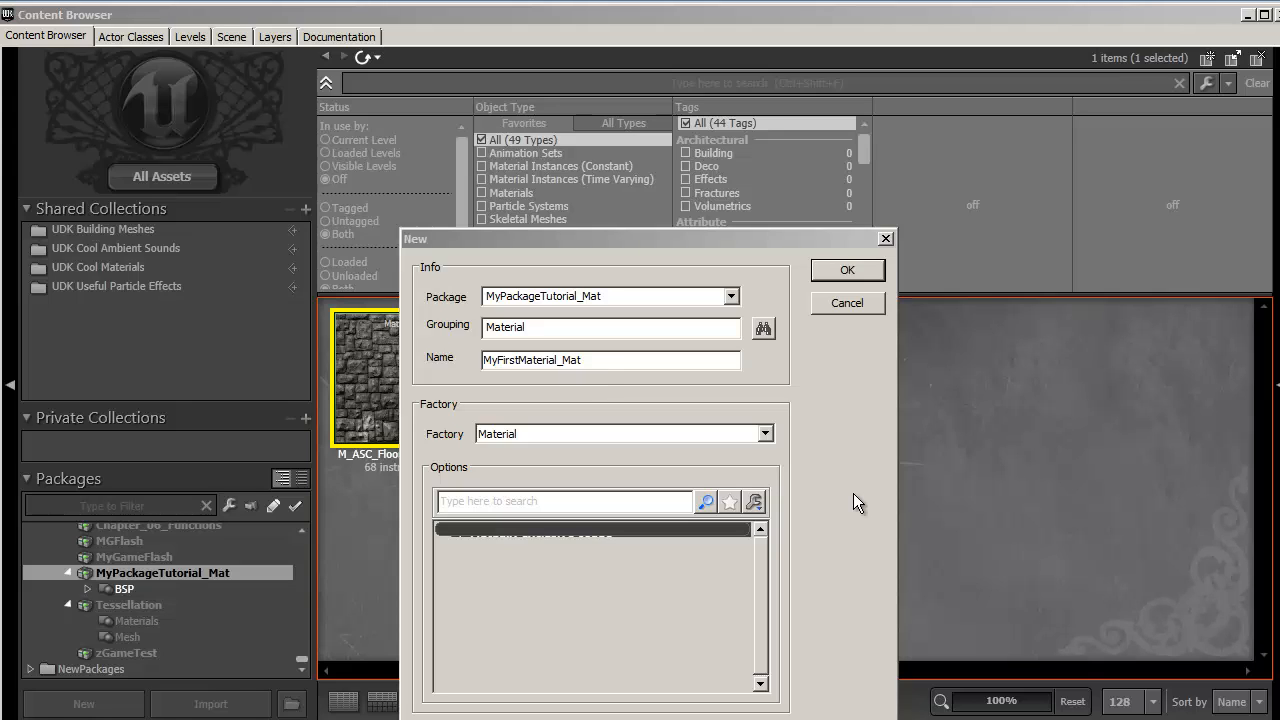
left_click(843, 273)
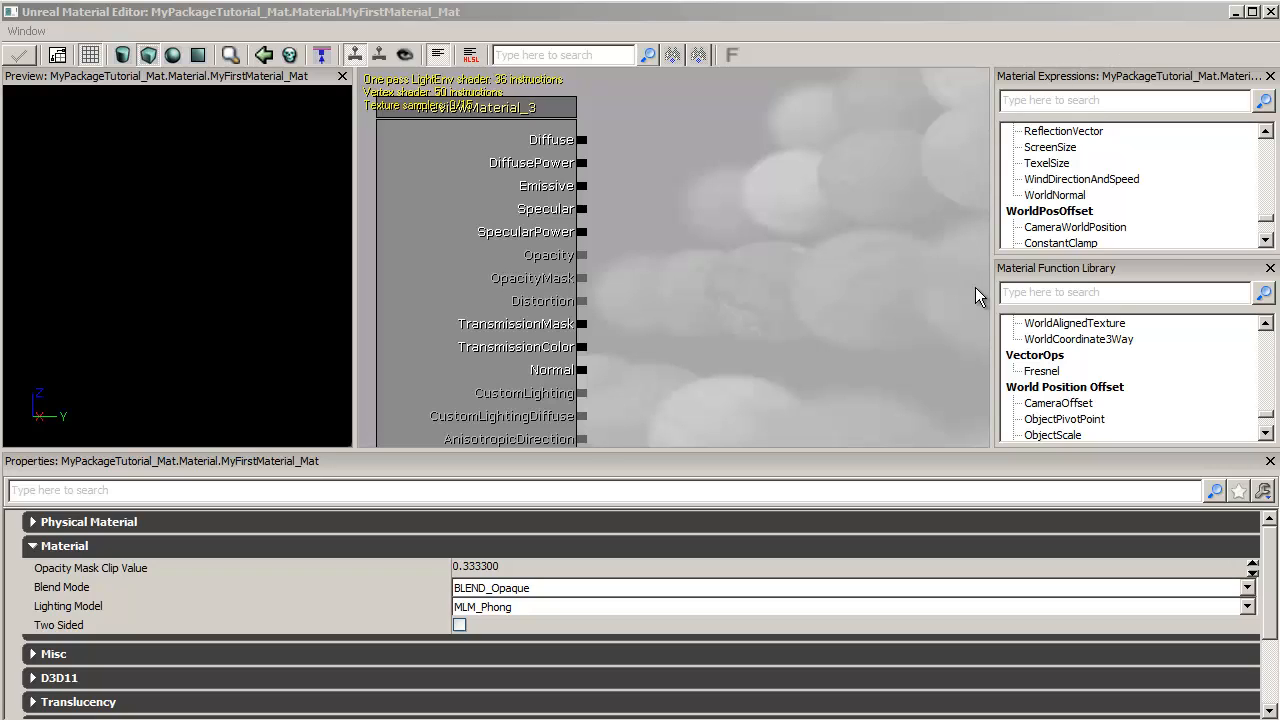
- Search the material expressions for "sam", place a TextureSample node in the graph and delete it again
left_click(1266, 131)
left_click_drag(1266, 131, 1266, 131)
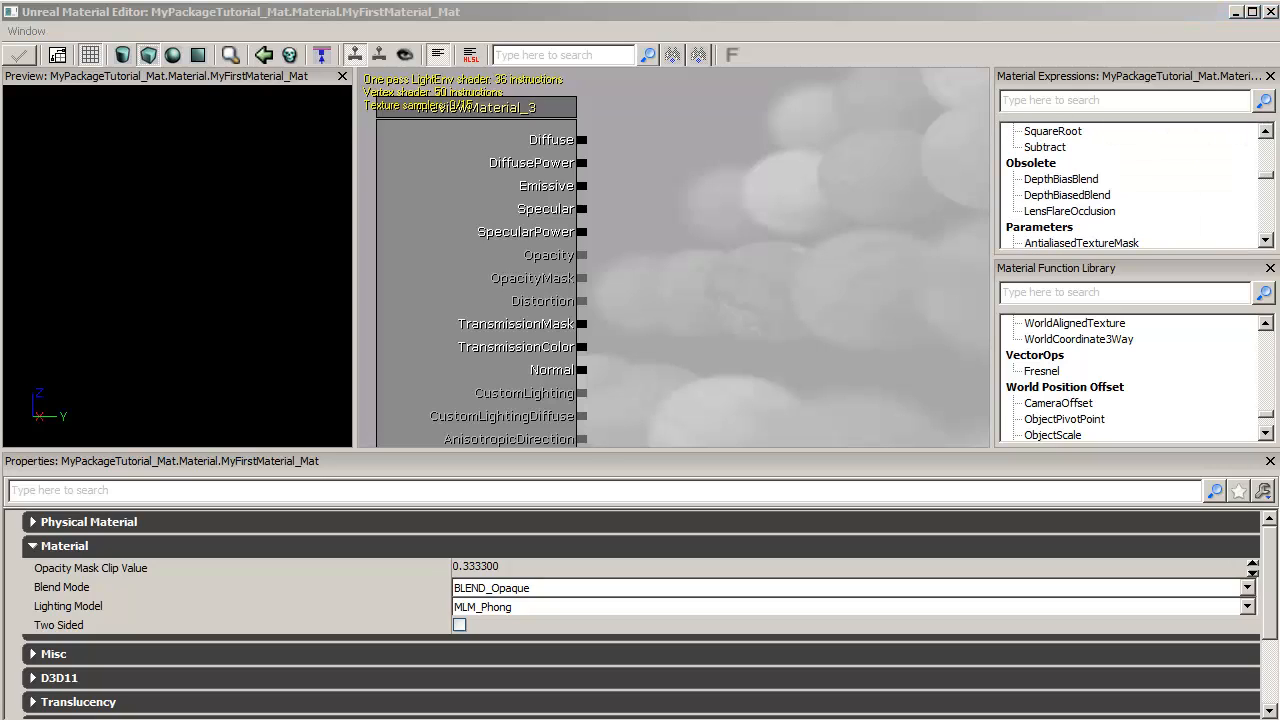
left_click(1011, 99)
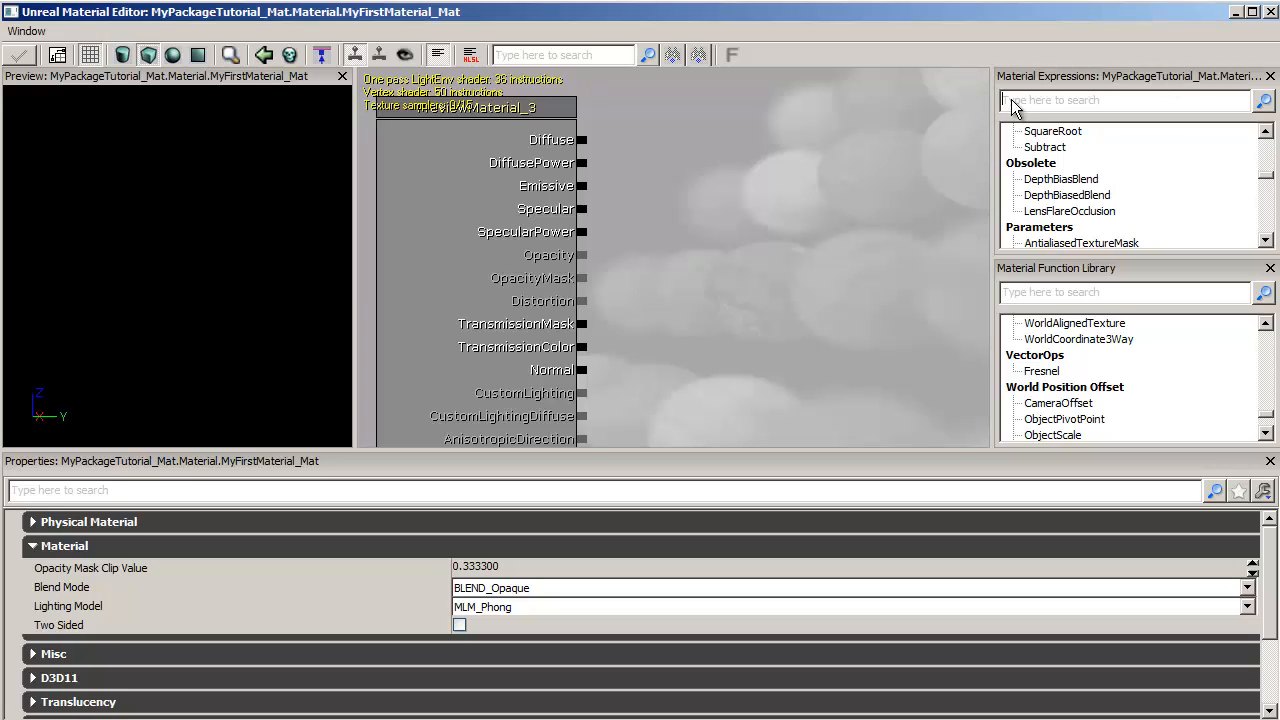
type("sa")
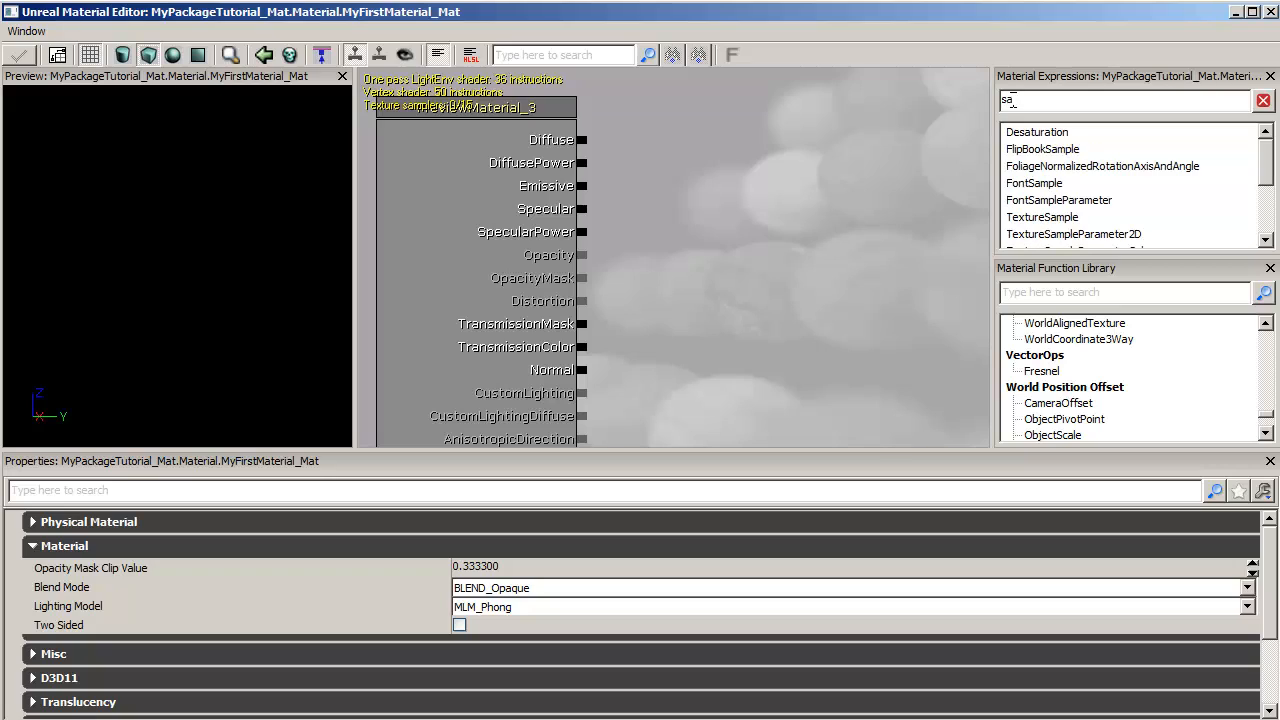
type("m")
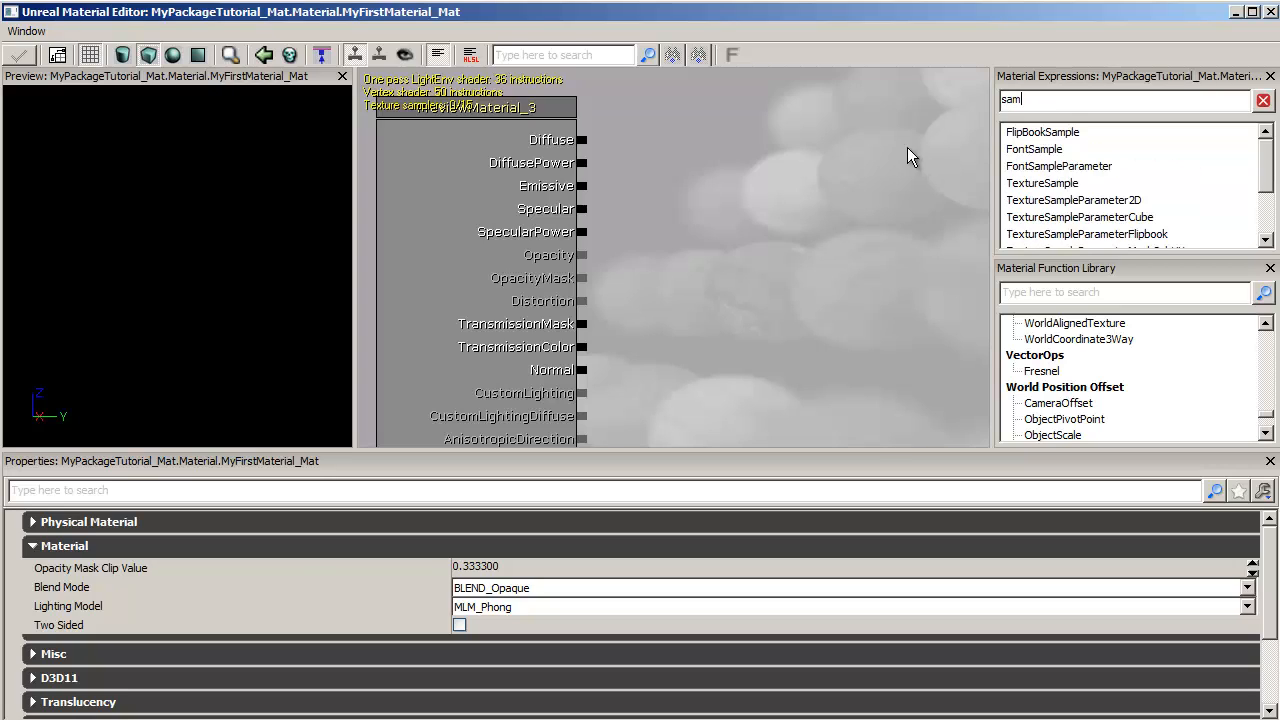
left_click(1040, 185)
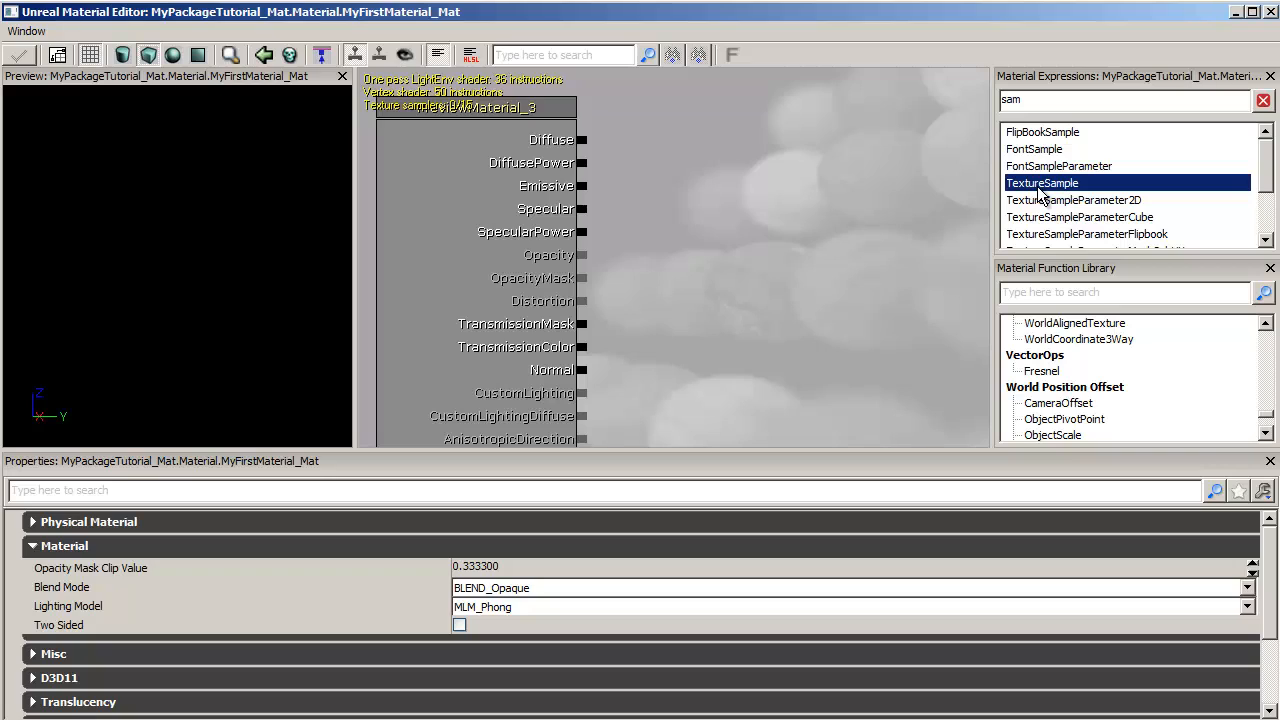
left_click_drag(1038, 188, 764, 185)
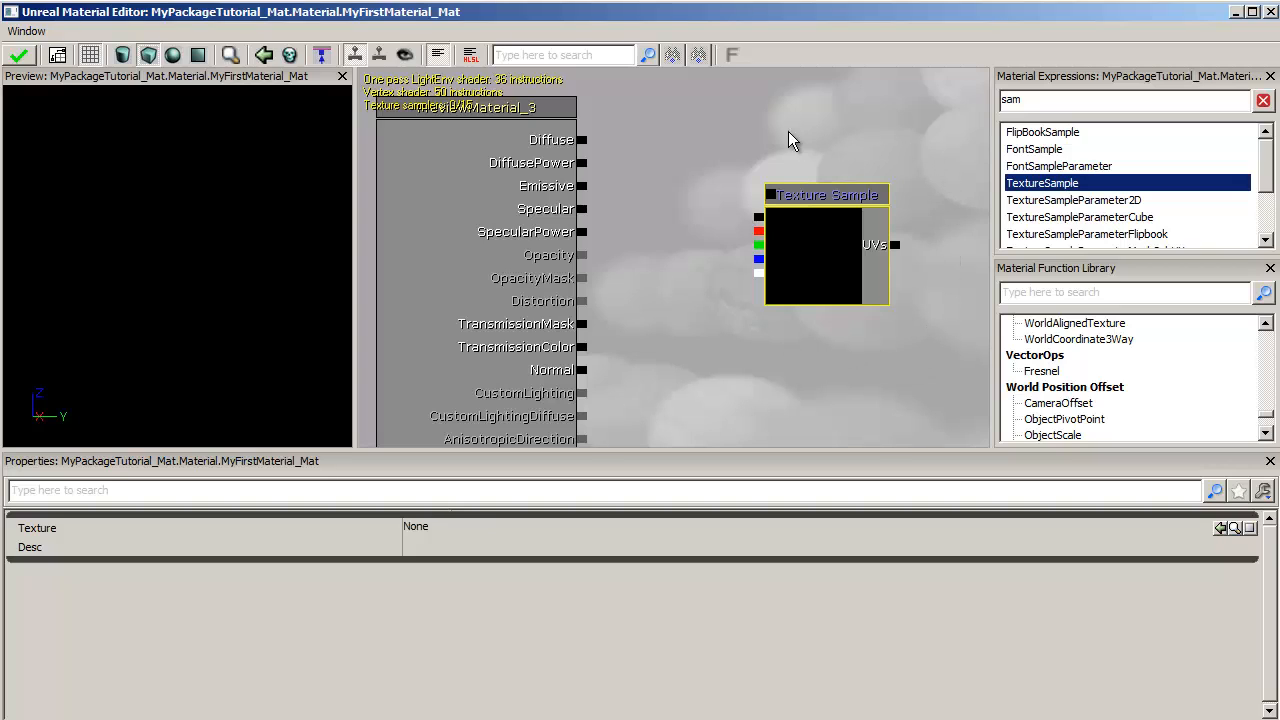
key("Delete")
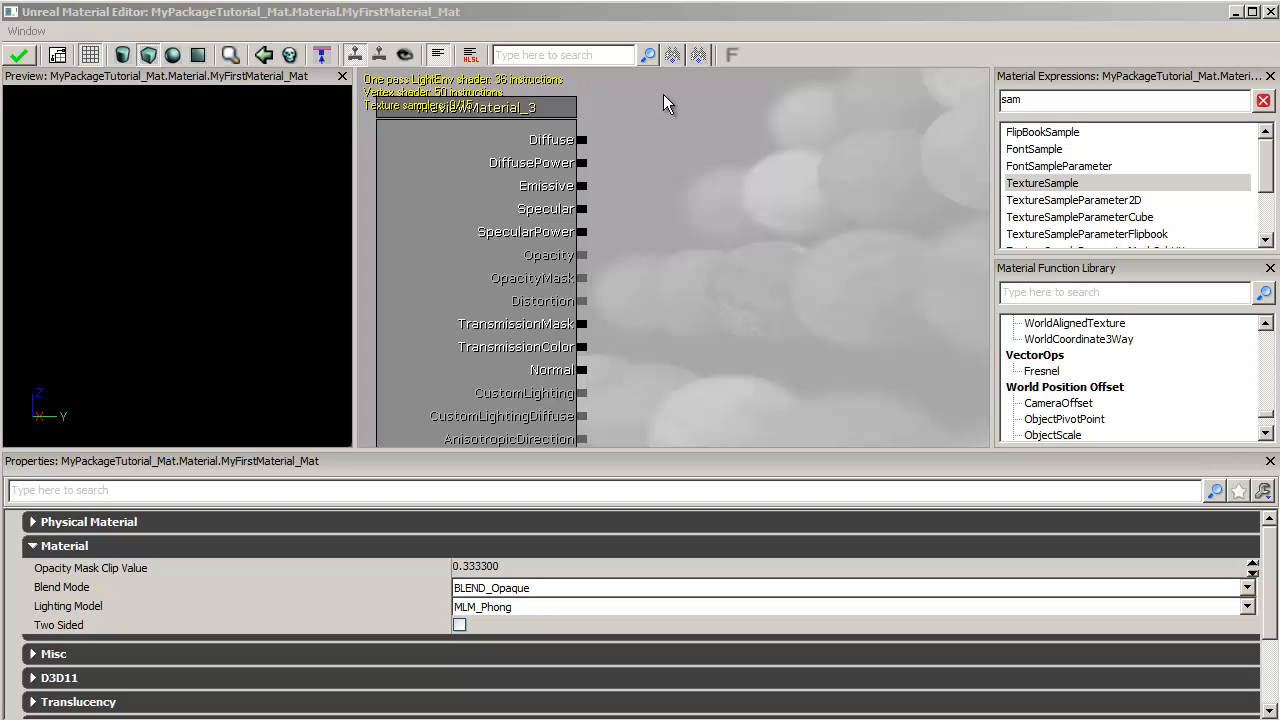
- Add a new TextureSample from the Texture category directly at an empty spot in the graph
right_click(663, 96)
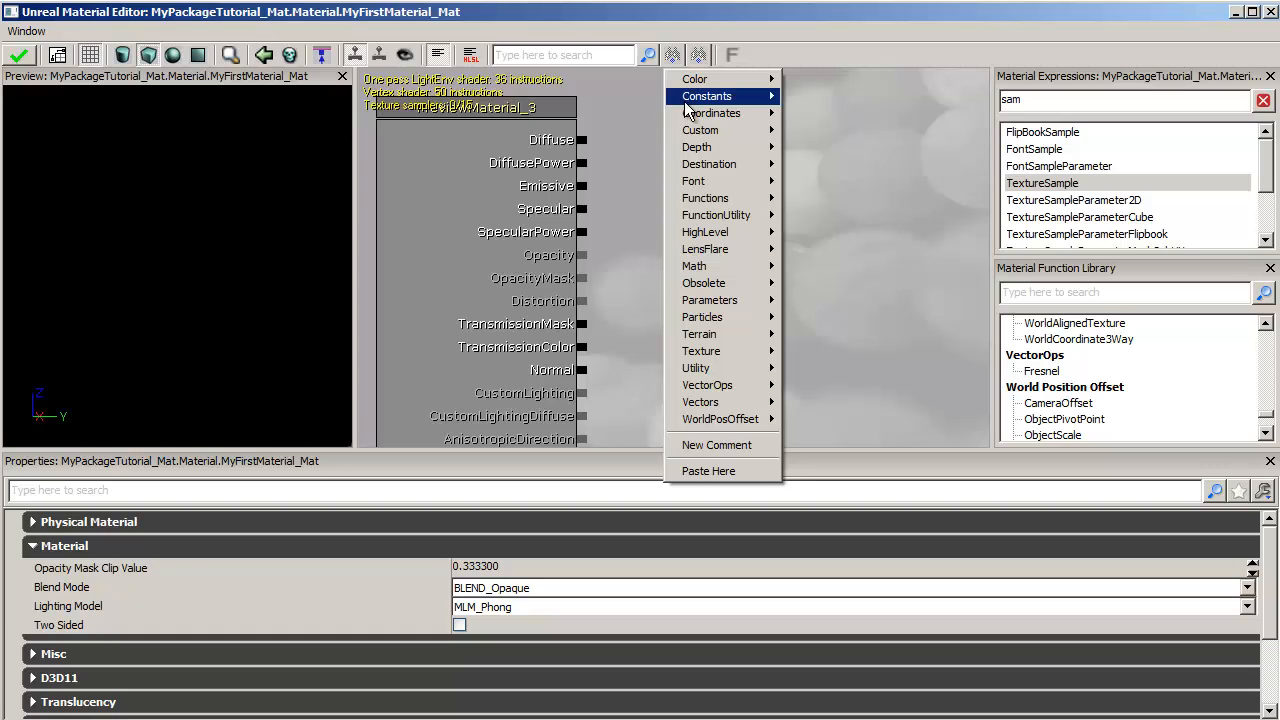
mouse_move(718, 354)
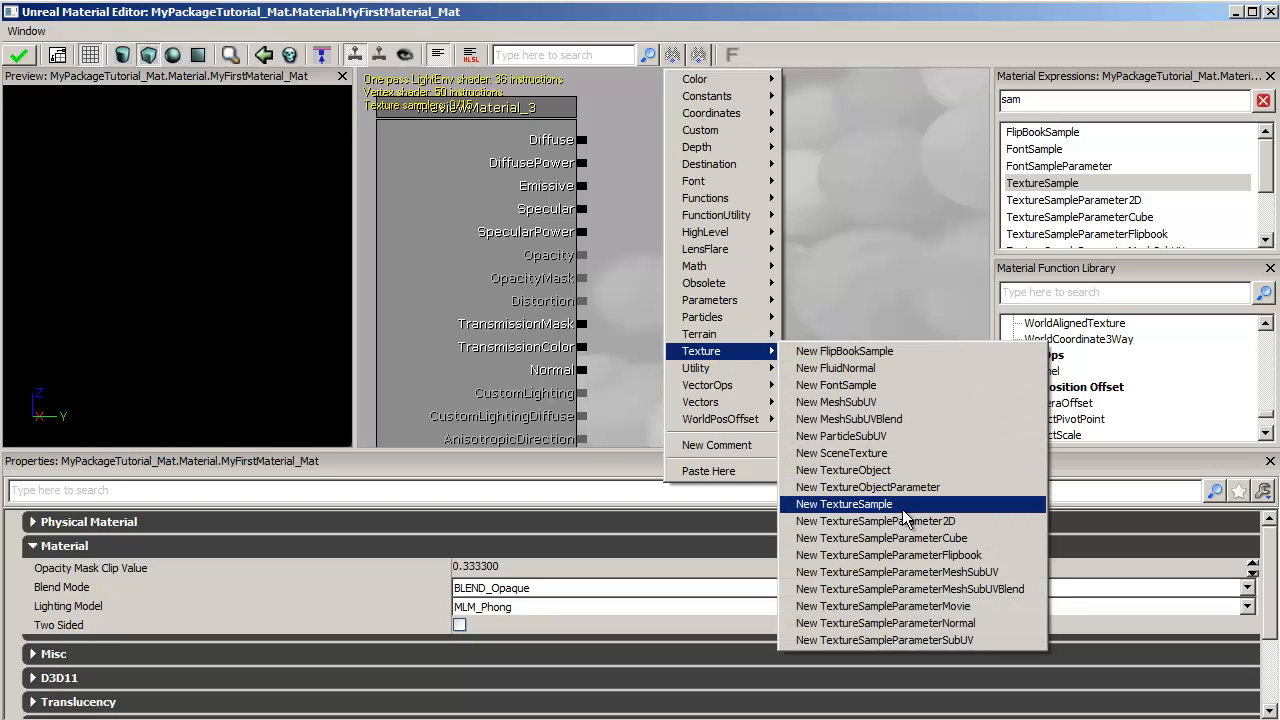
left_click(845, 504)
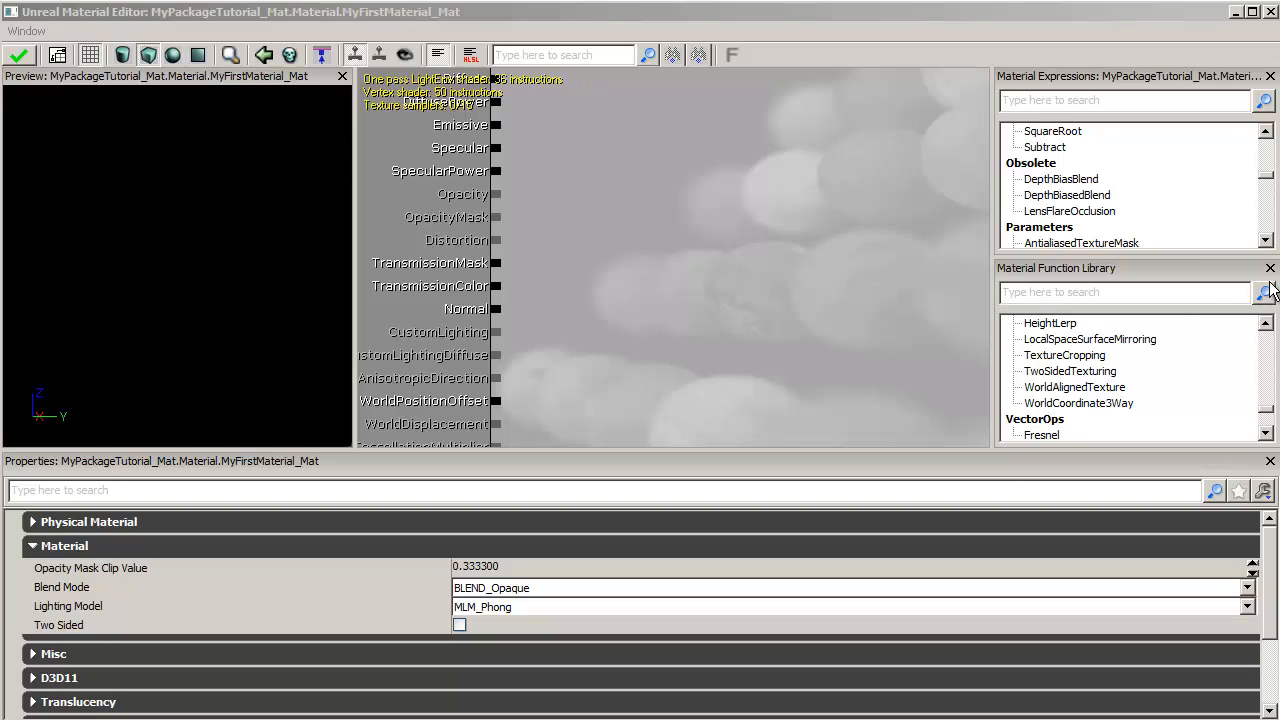
- Place the TextureCropping material function in the graph, read its description and delete it
left_click(1064, 357)
left_click_drag(1064, 357, 631, 171)
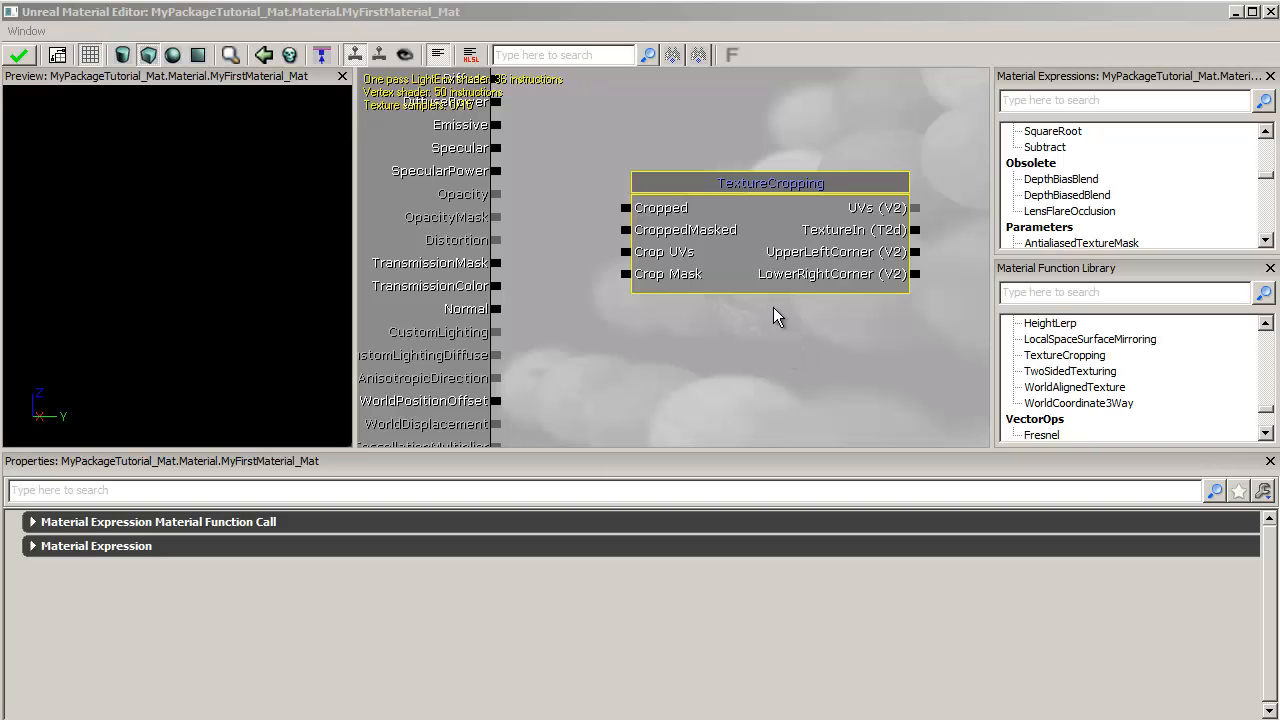
mouse_move(761, 216)
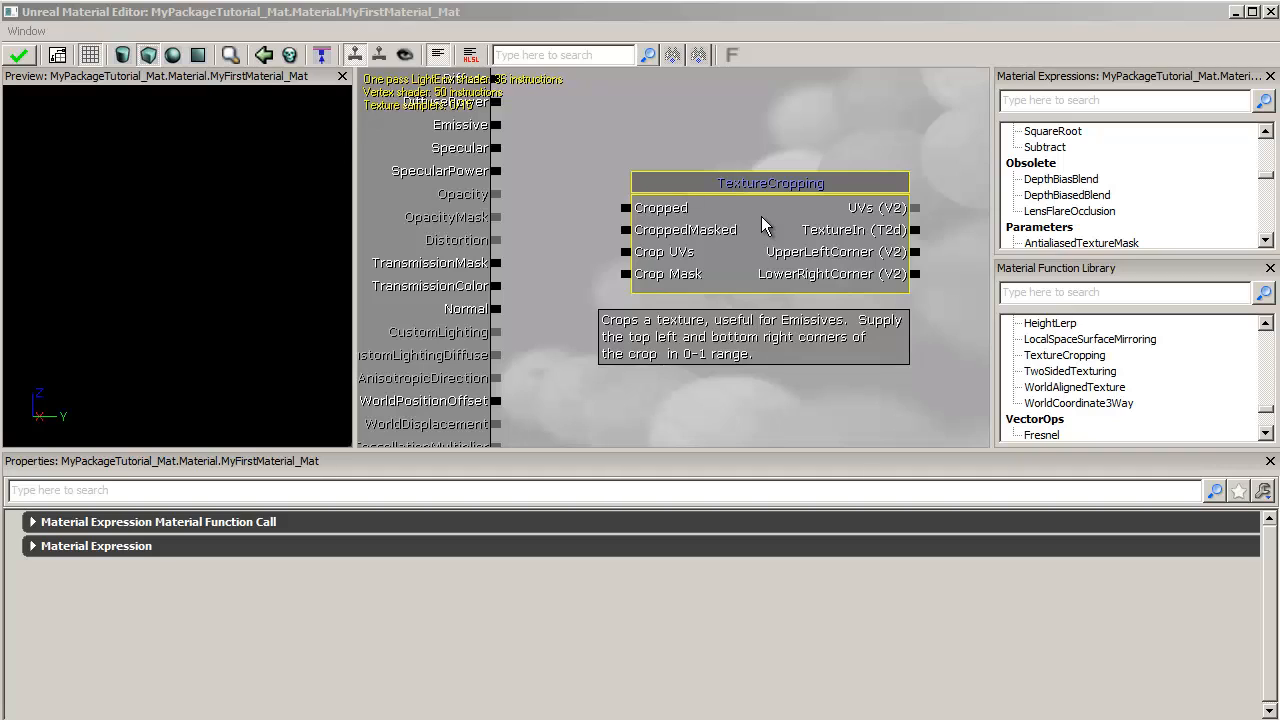
key("Delete")
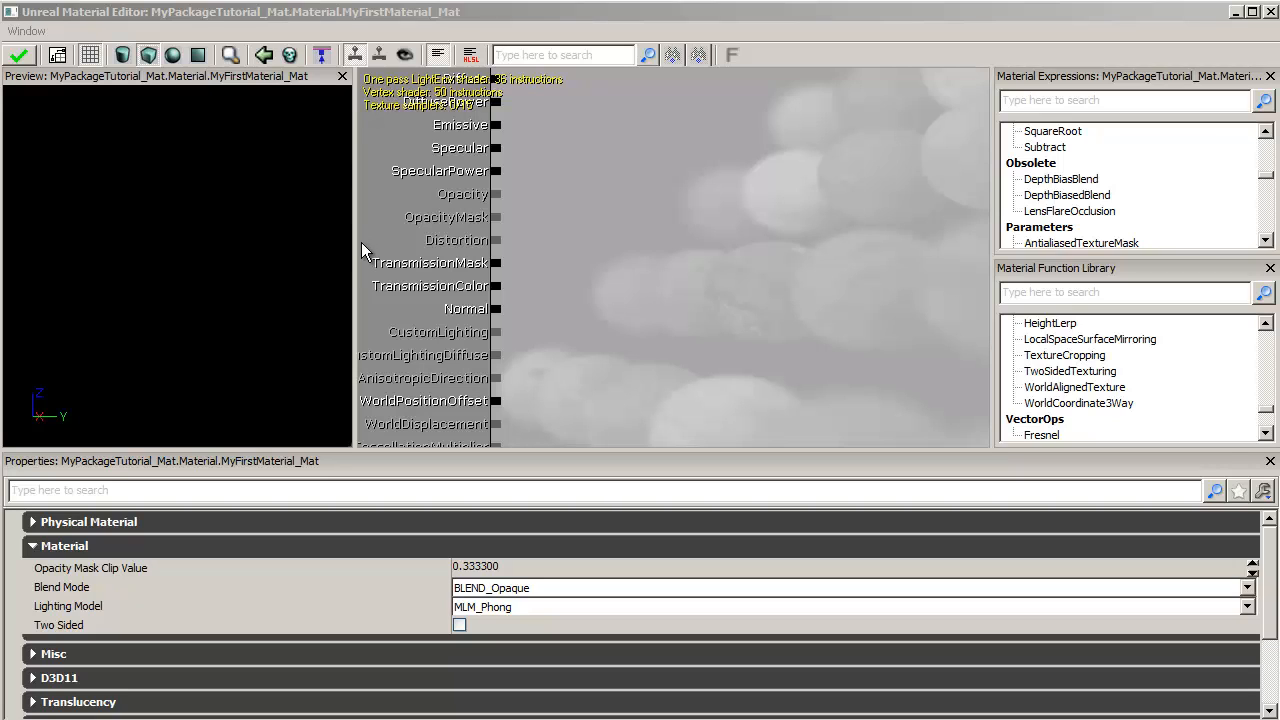
- Narrow the Preview pane slightly and make the Material Expressions list a little taller than before
left_click_drag(353, 256, 327, 266)
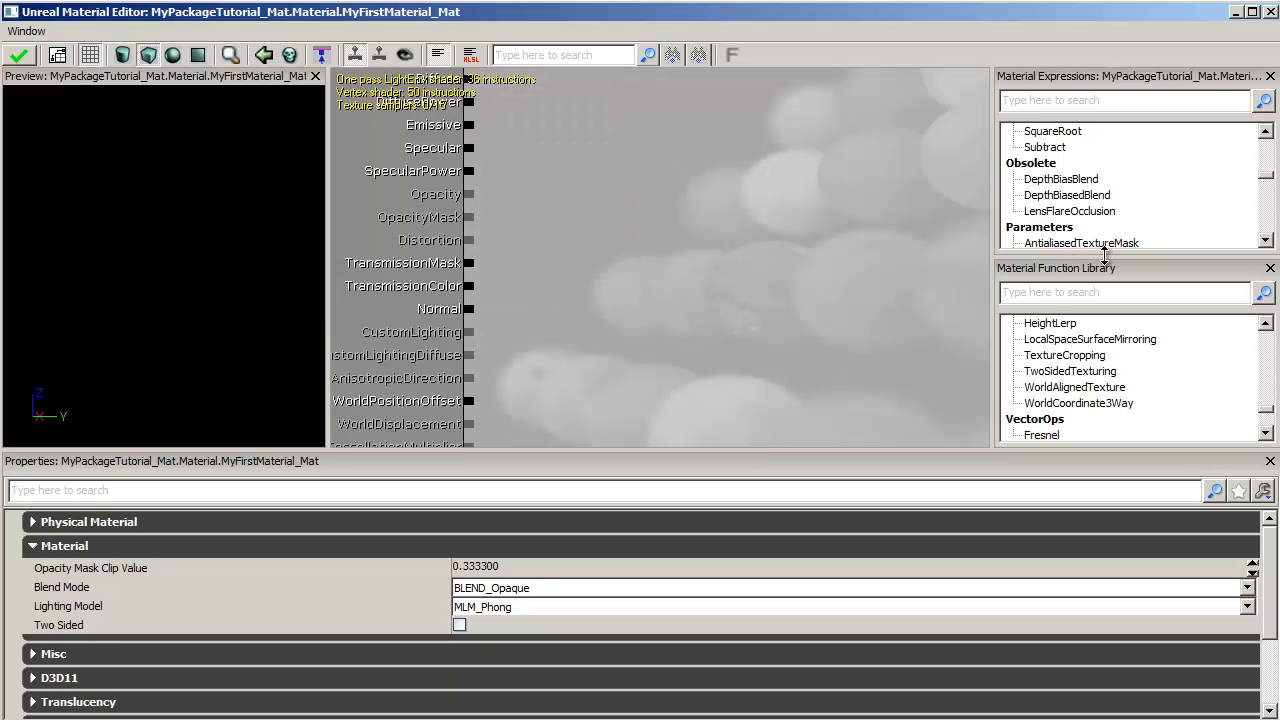
left_click_drag(1110, 257, 1130, 190)
left_click_drag(1130, 210, 1128, 276)
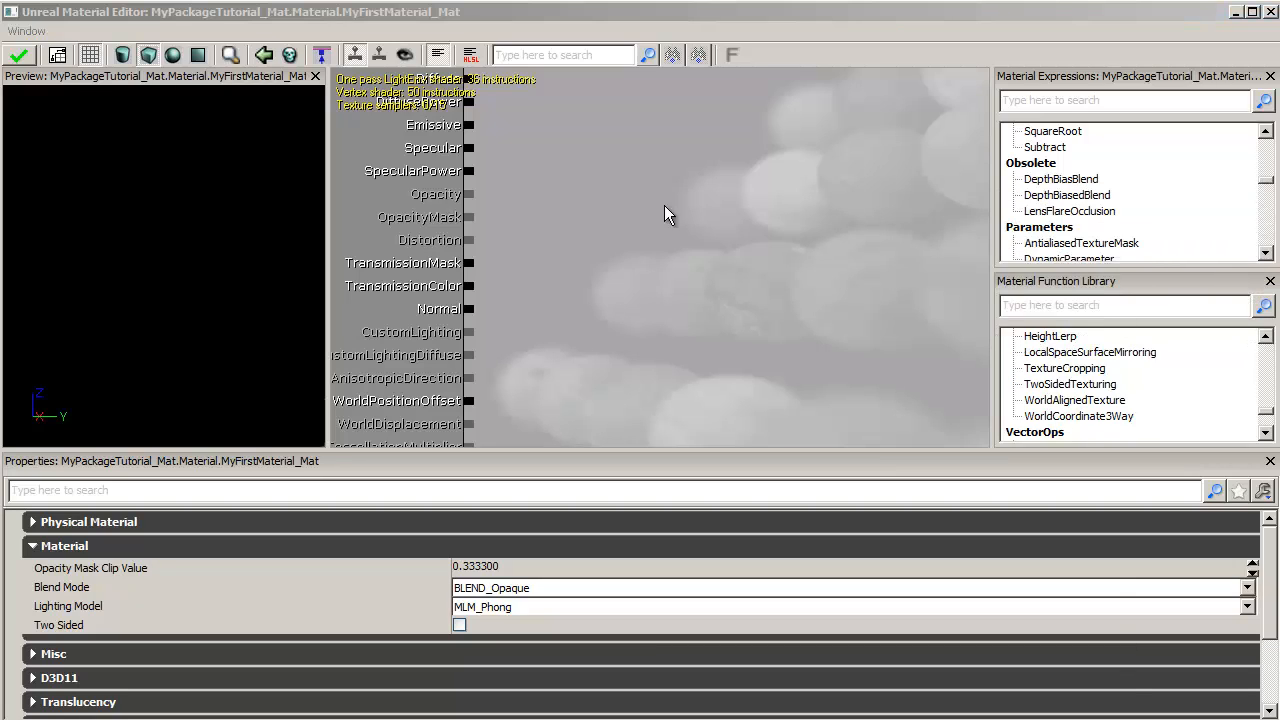
- Close the Material Function Library and undock the Preview pane so it floats over the graph
left_click(1272, 284)
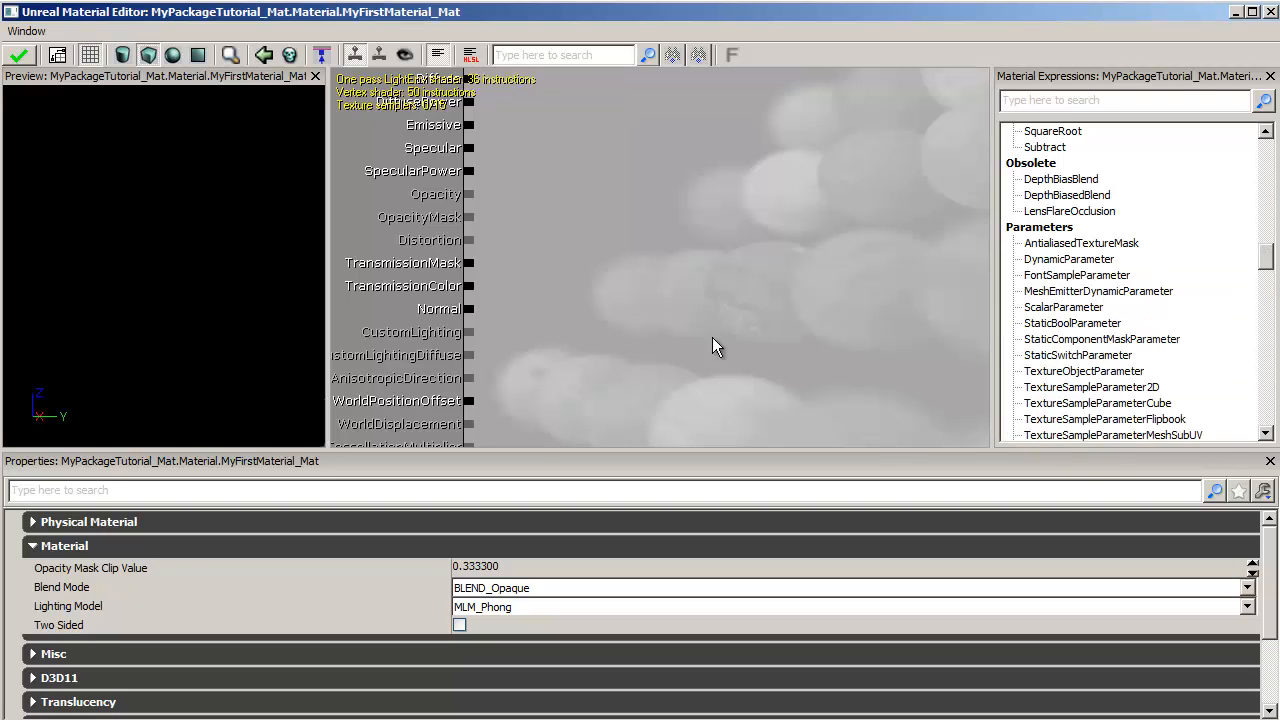
left_click_drag(113, 76, 588, 155)
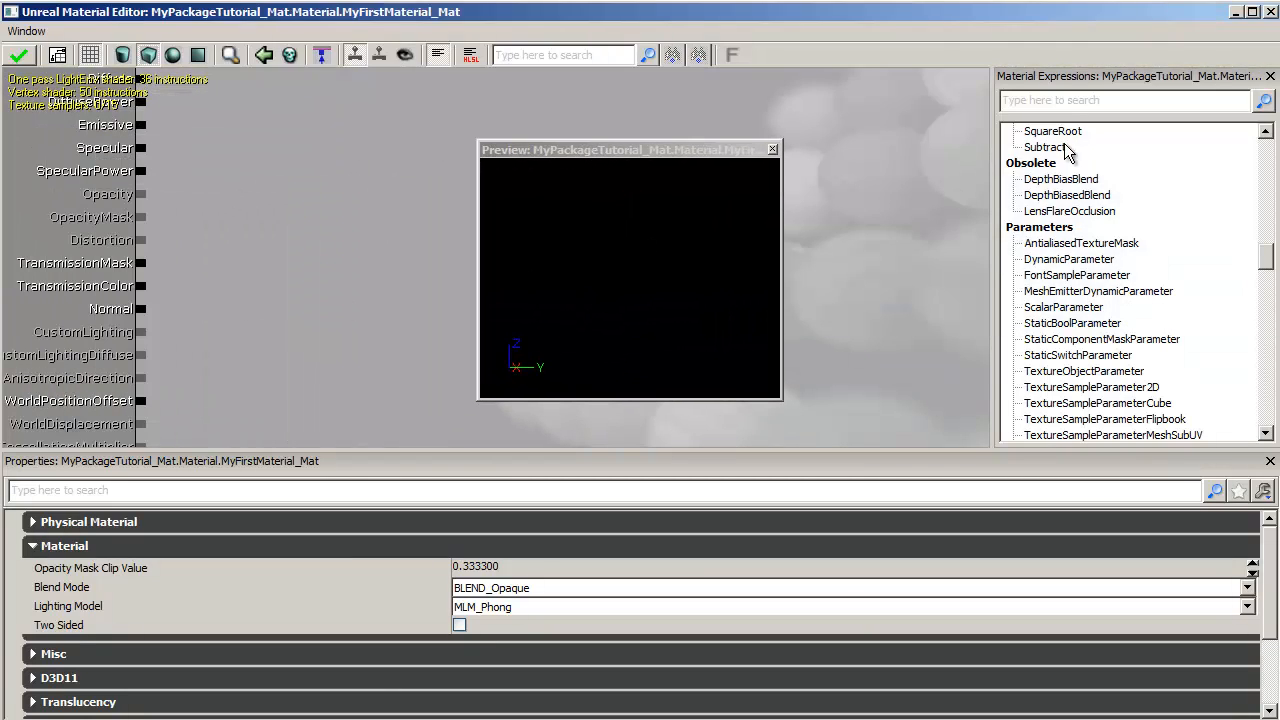
- Dock the floating Preview pane to the left of the graph, with the Material Expressions list on the opposite side
left_click_drag(1145, 78, 45, 199)
left_click_drag(508, 149, 1276, 300)
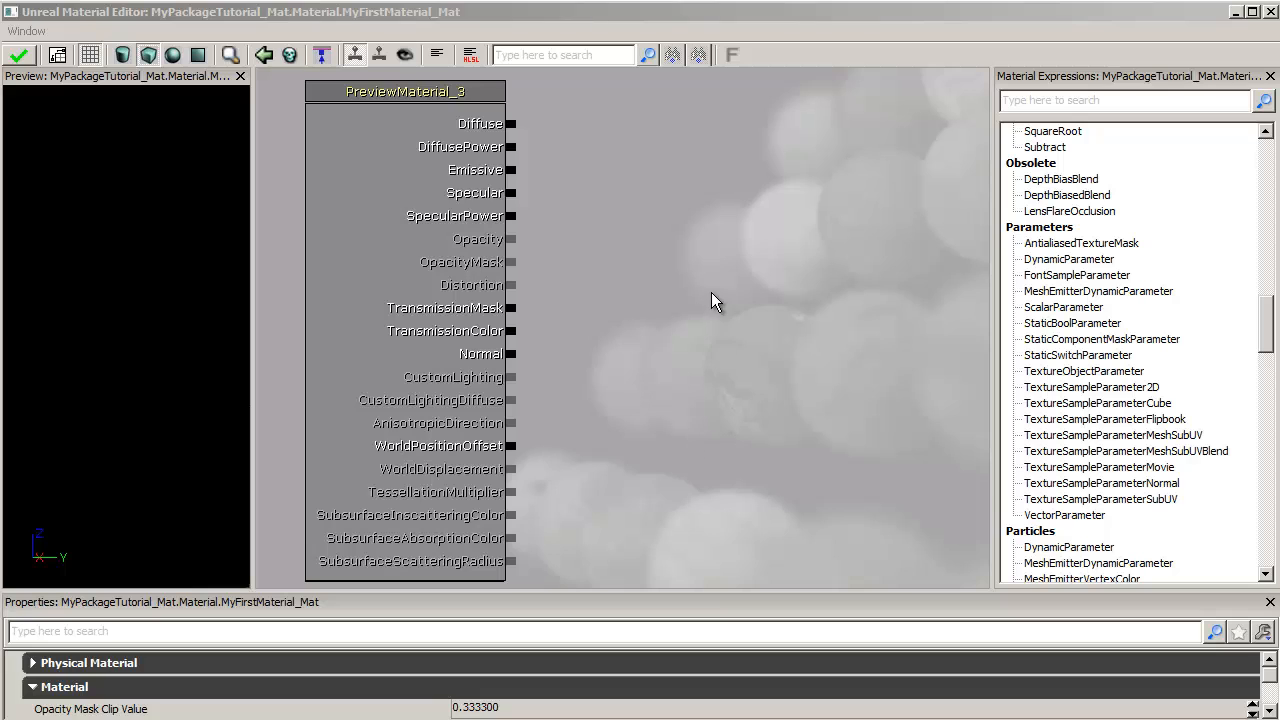
mouse_move(711, 292)
left_mouse_down()
mouse_move(700, 334)
mouse_move(770, 321)
mouse_move(800, 380)
mouse_move(777, 531)
mouse_move(823, 354)
mouse_move(929, 219)
mouse_move(789, 171)
mouse_move(571, 309)
mouse_move(549, 371)
mouse_move(552, 437)
mouse_move(786, 443)
mouse_move(743, 306)
mouse_move(727, 304)
left_mouse_up()
scroll(728, 293, "down", 3)
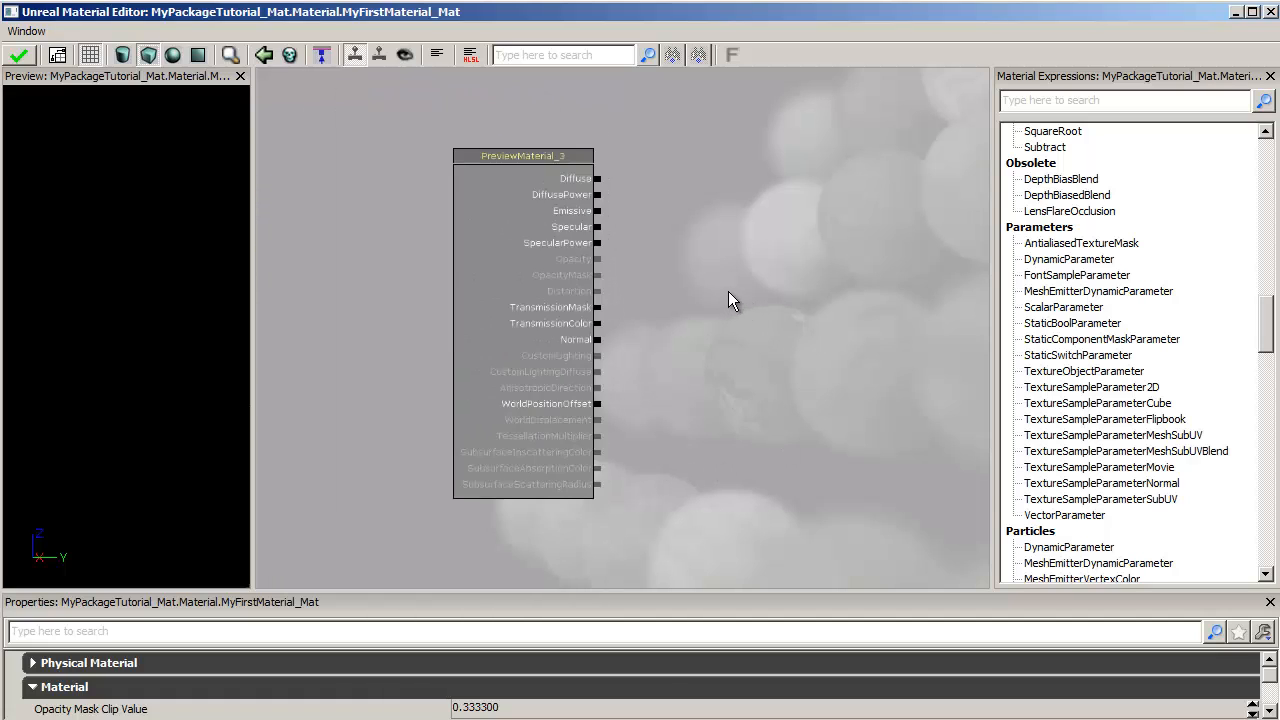
scroll(730, 293, "up", 3)
scroll(730, 291, "down", 3)
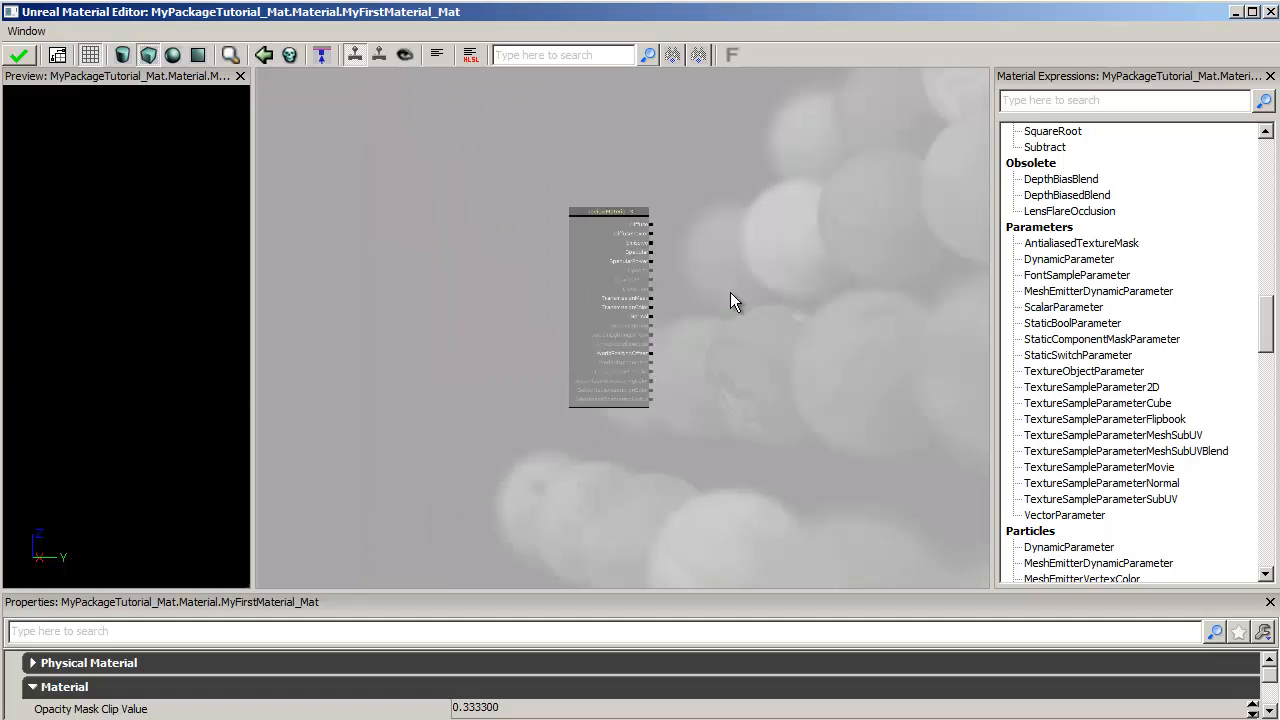
scroll(730, 292, "up", 3)
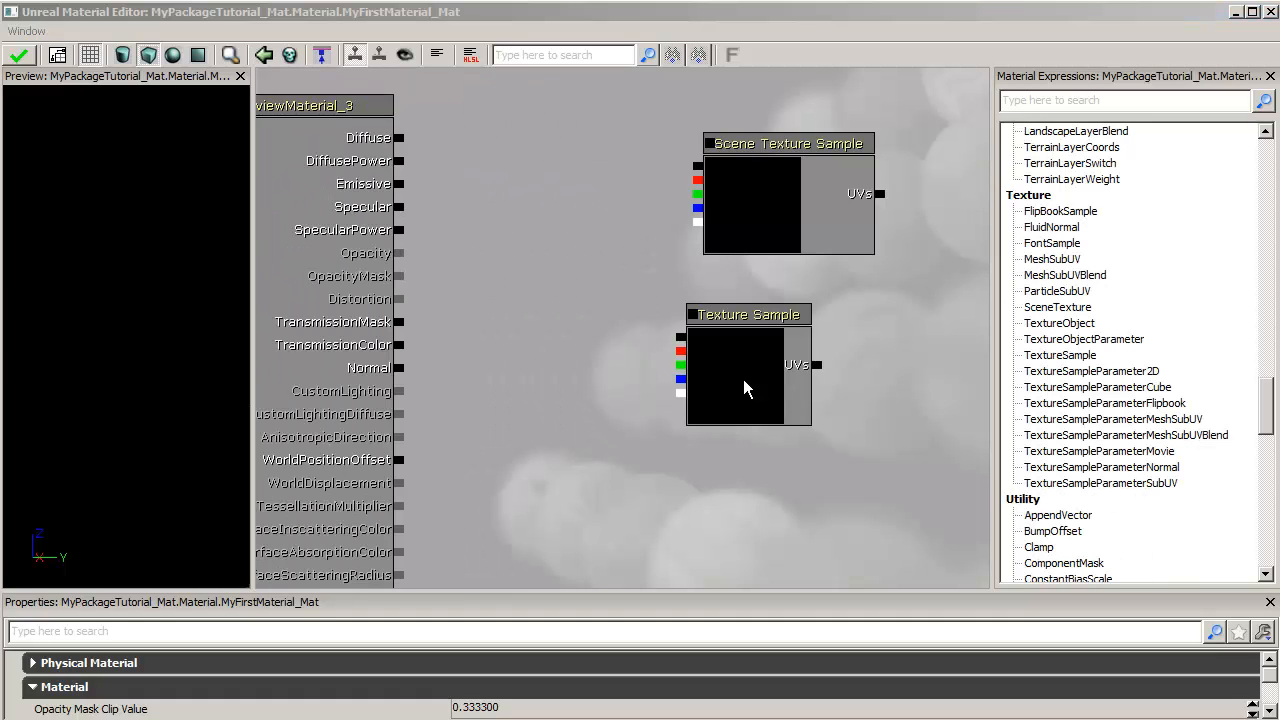
- Move the Texture Sample node slightly lower in the graph and delete it
left_click(743, 389)
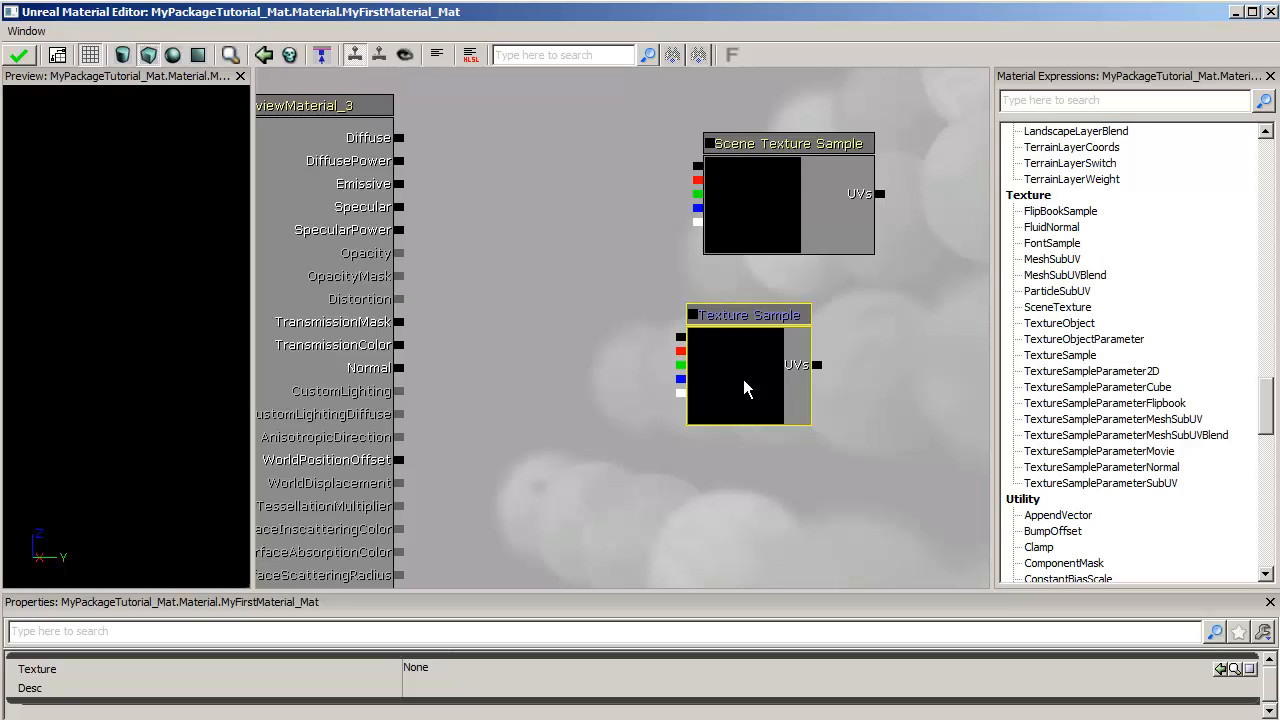
left_click_drag(743, 381, 677, 415)
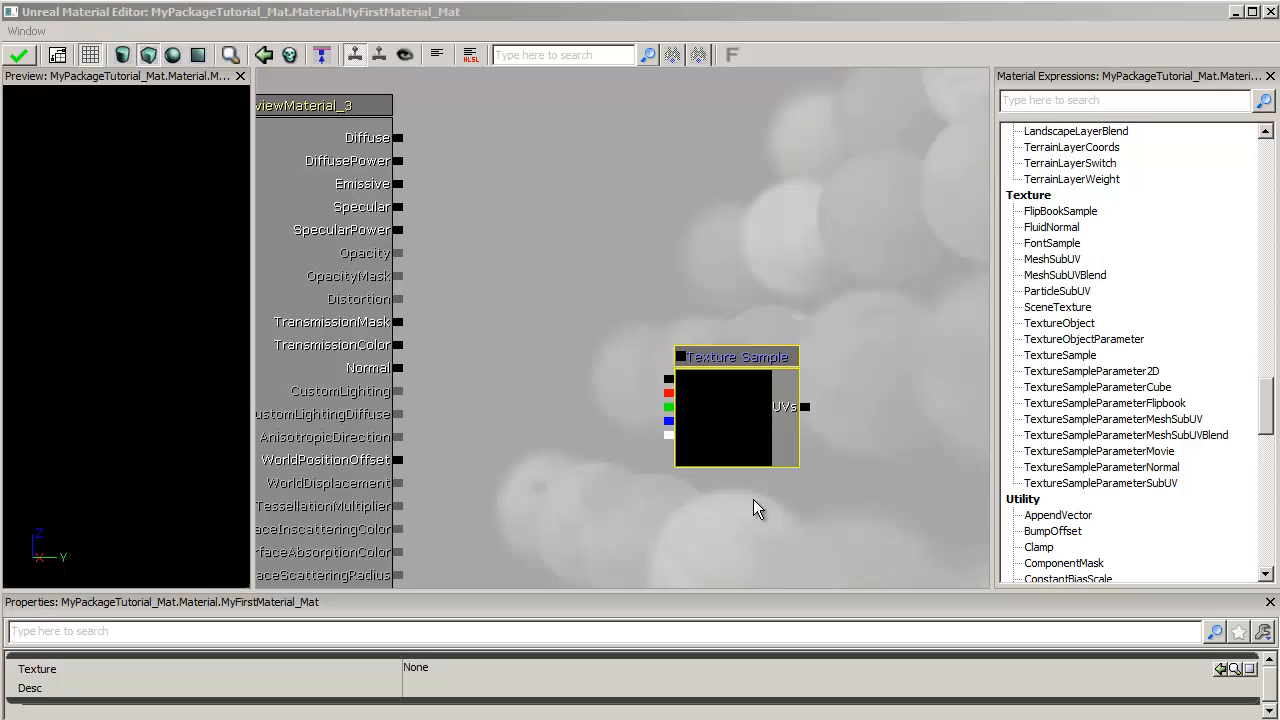
right_click(728, 412)
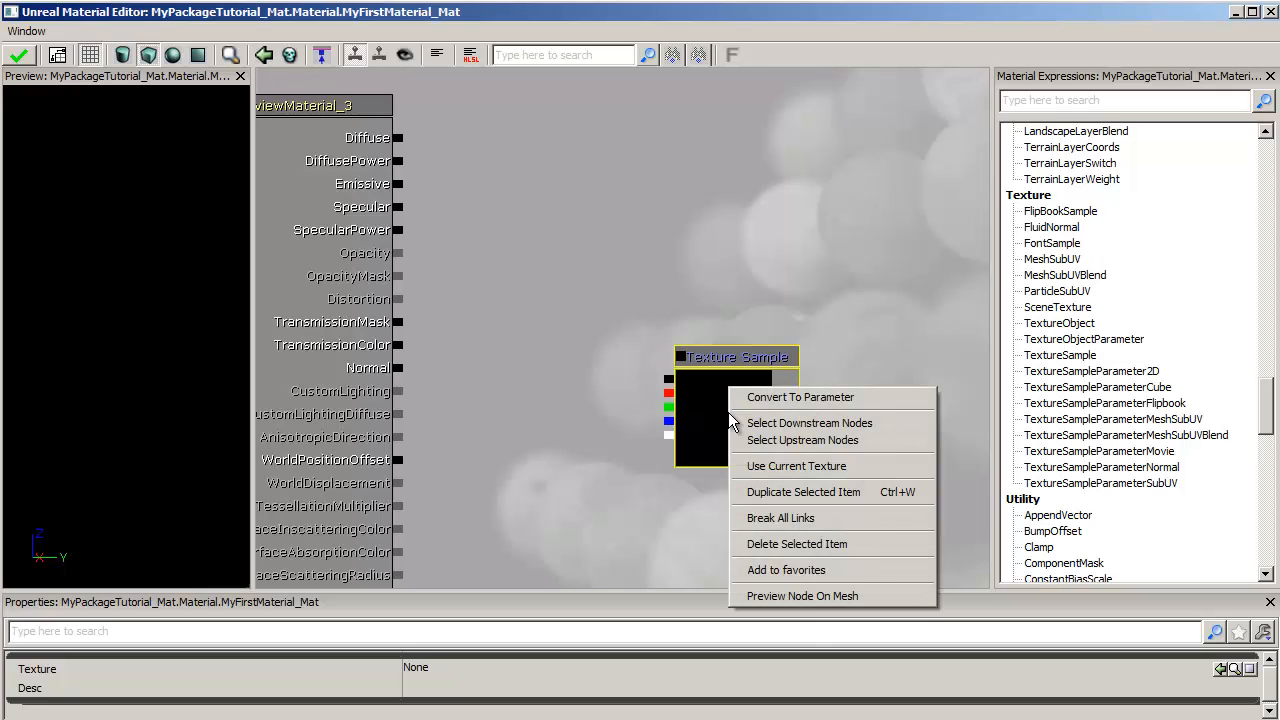
left_click(803, 544)
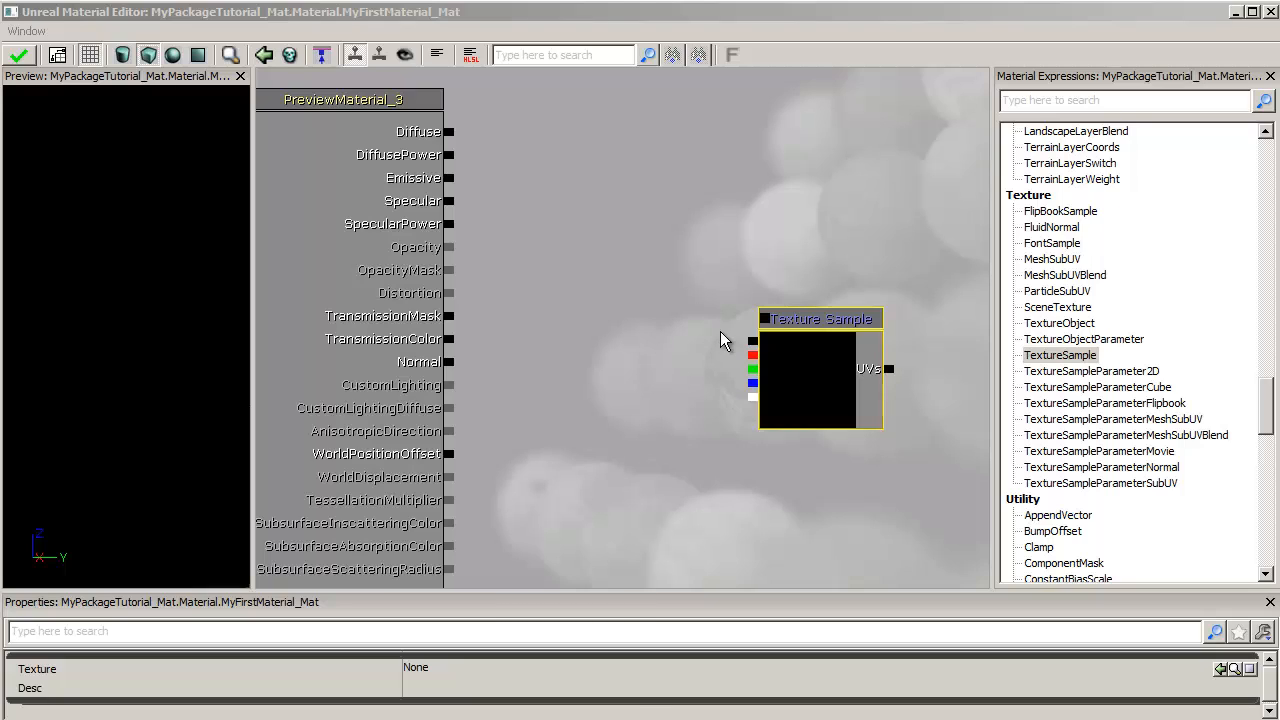
- Link the Texture Sample's black output to the material's Diffuse input and break that link again
mouse_move(753, 341)
left_mouse_down()
mouse_move(661, 245)
mouse_move(504, 134)
mouse_move(452, 131)
left_mouse_up()
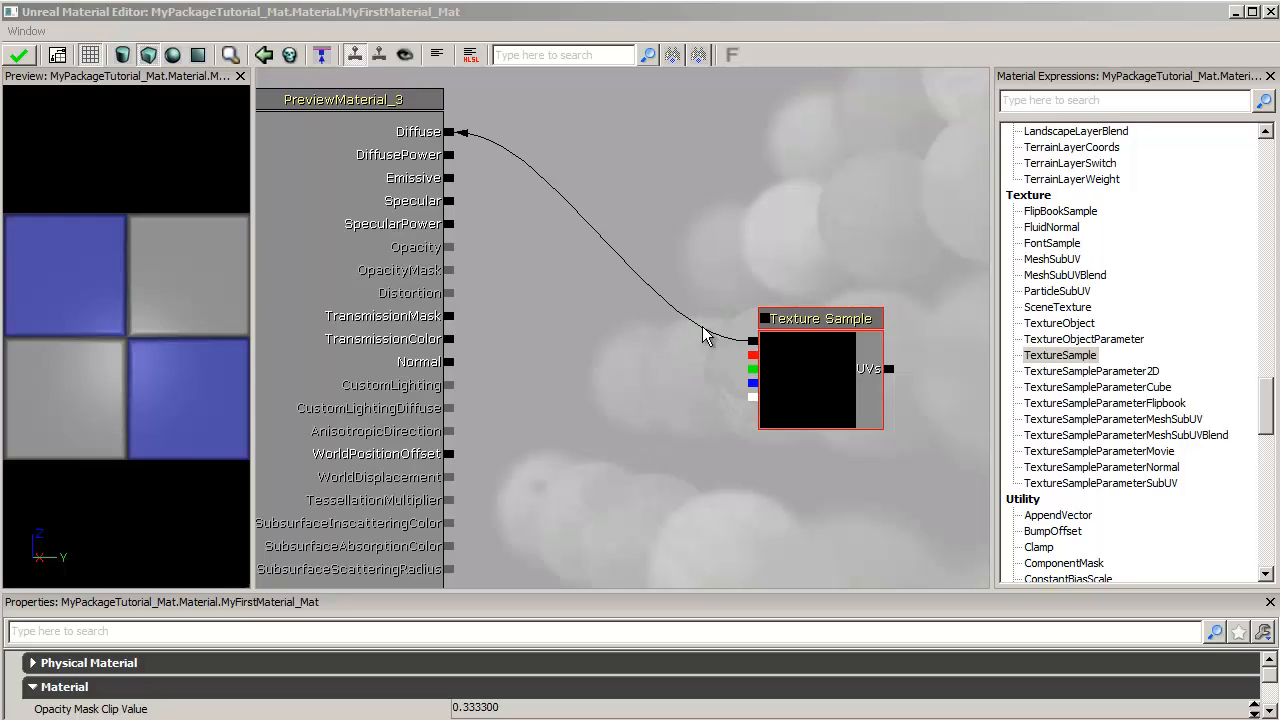
right_click(753, 344)
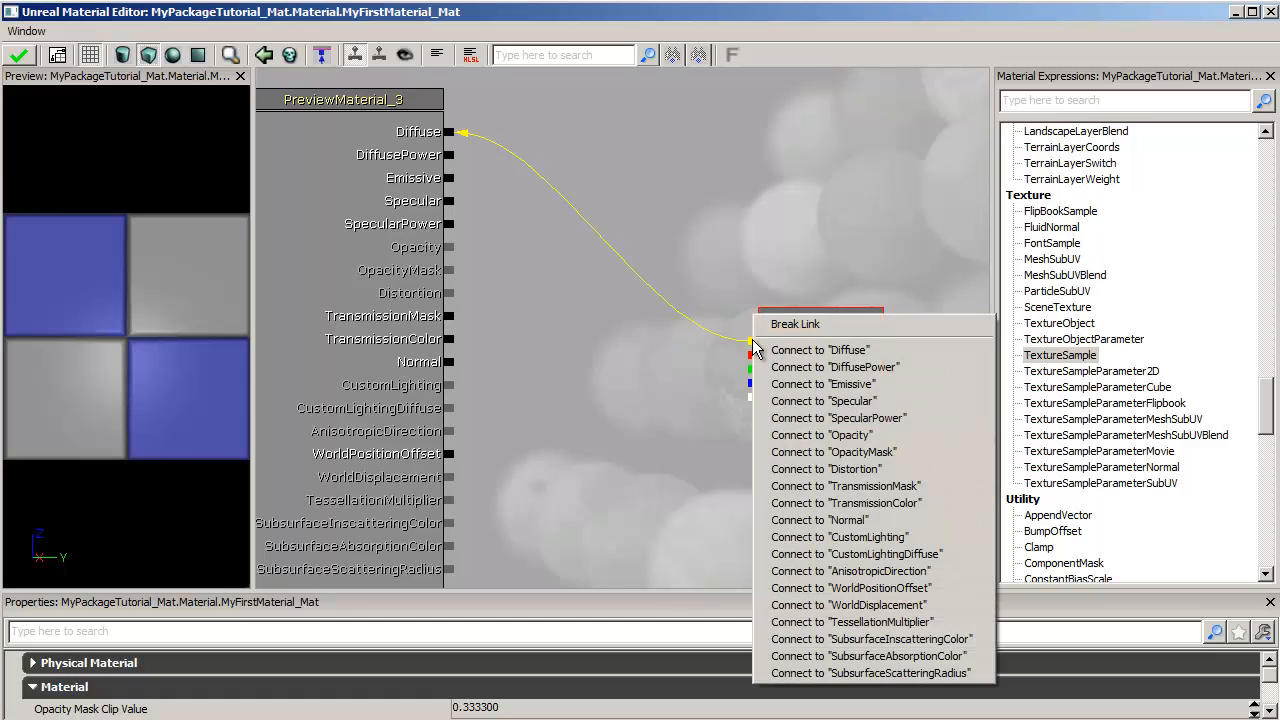
left_click(776, 326)
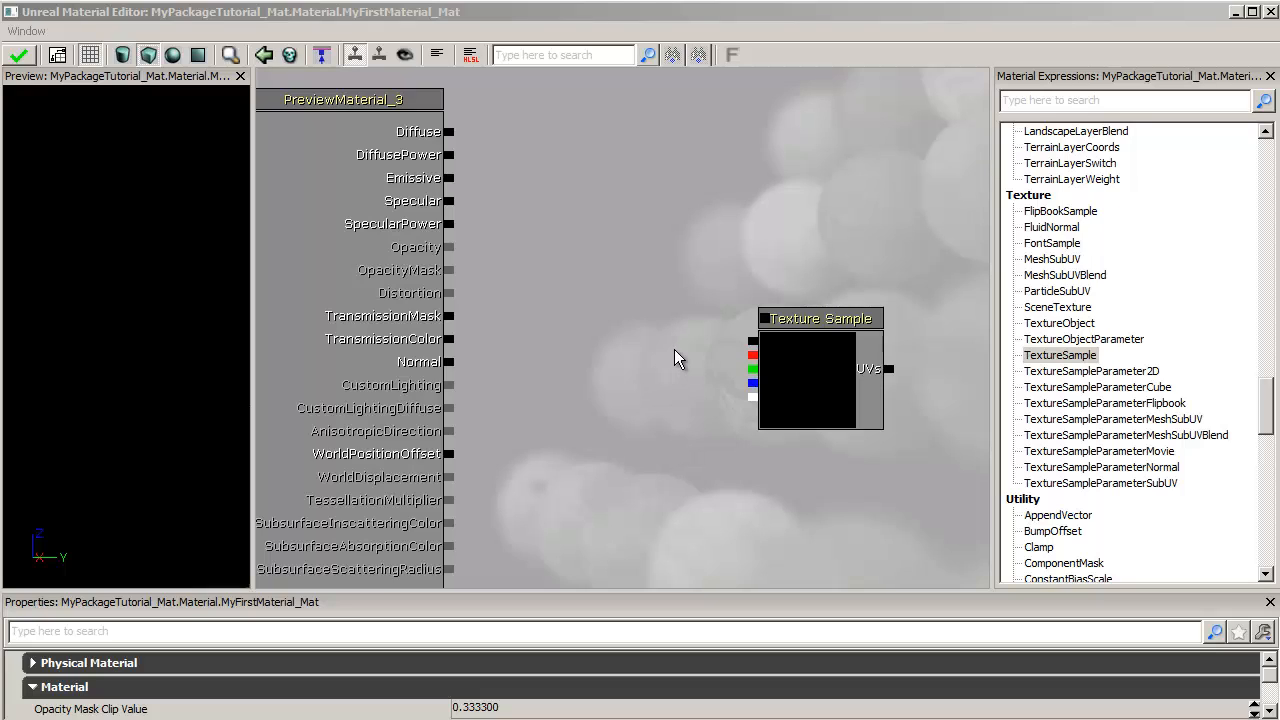
- Connect the Texture Sample's black output to Diffuse and assign the base_wall_metal_grunge texture to the node
right_click(756, 345)
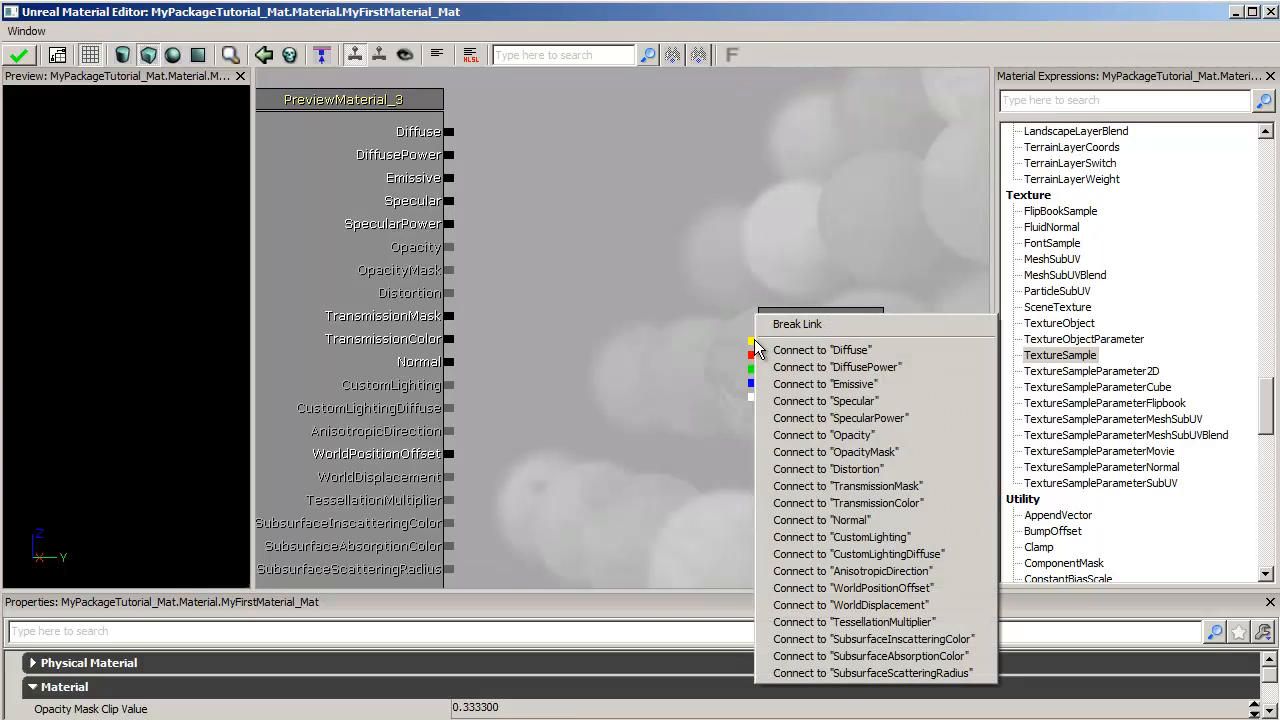
left_click(830, 352)
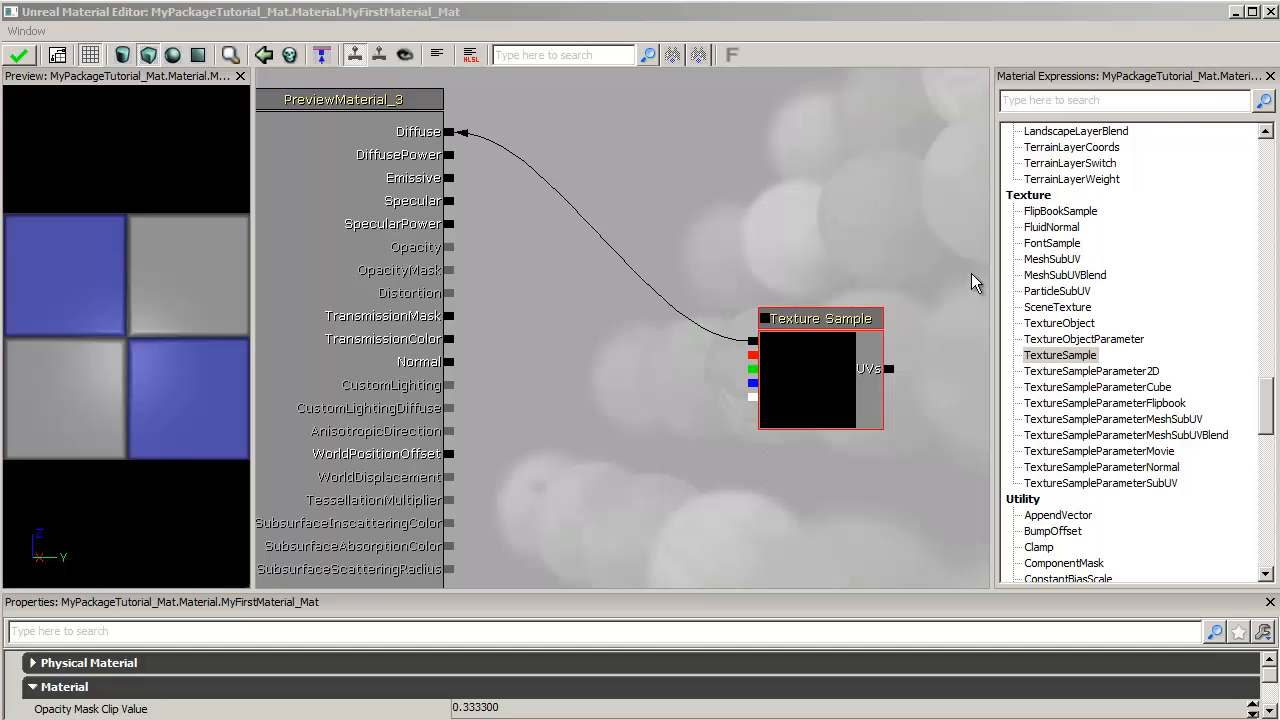
left_click(1237, 13)
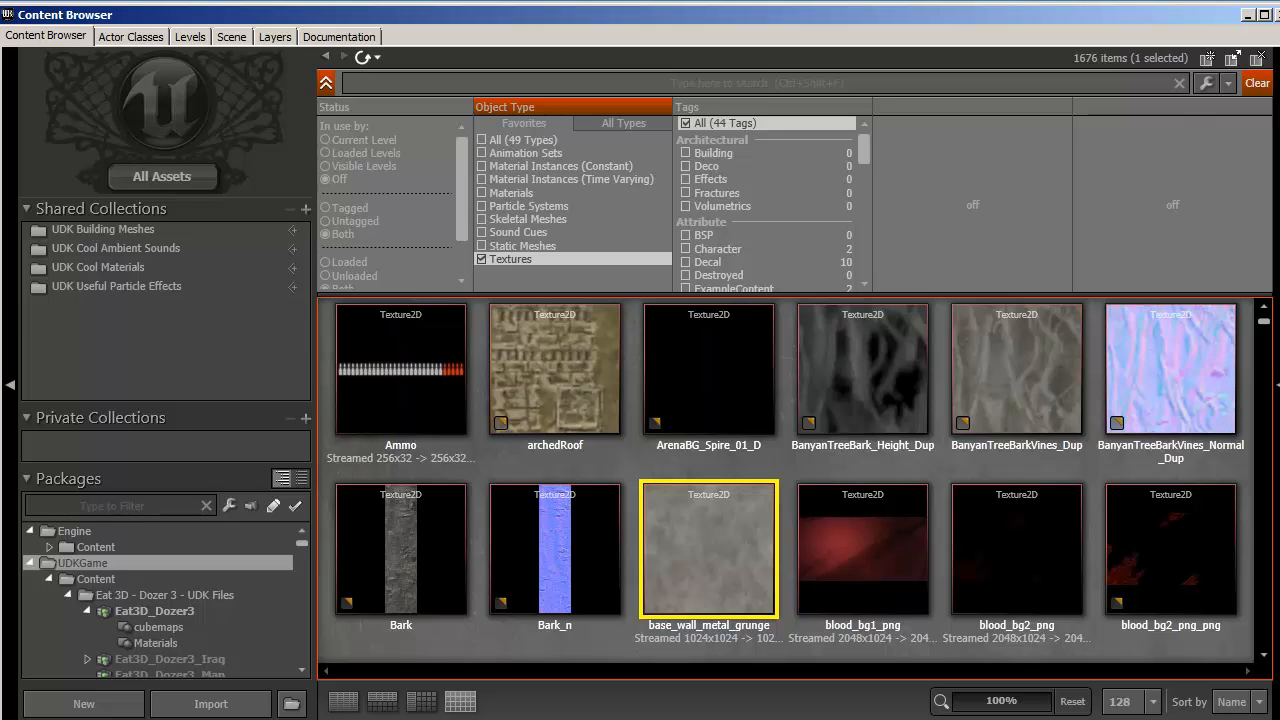
mouse_move(725, 546)
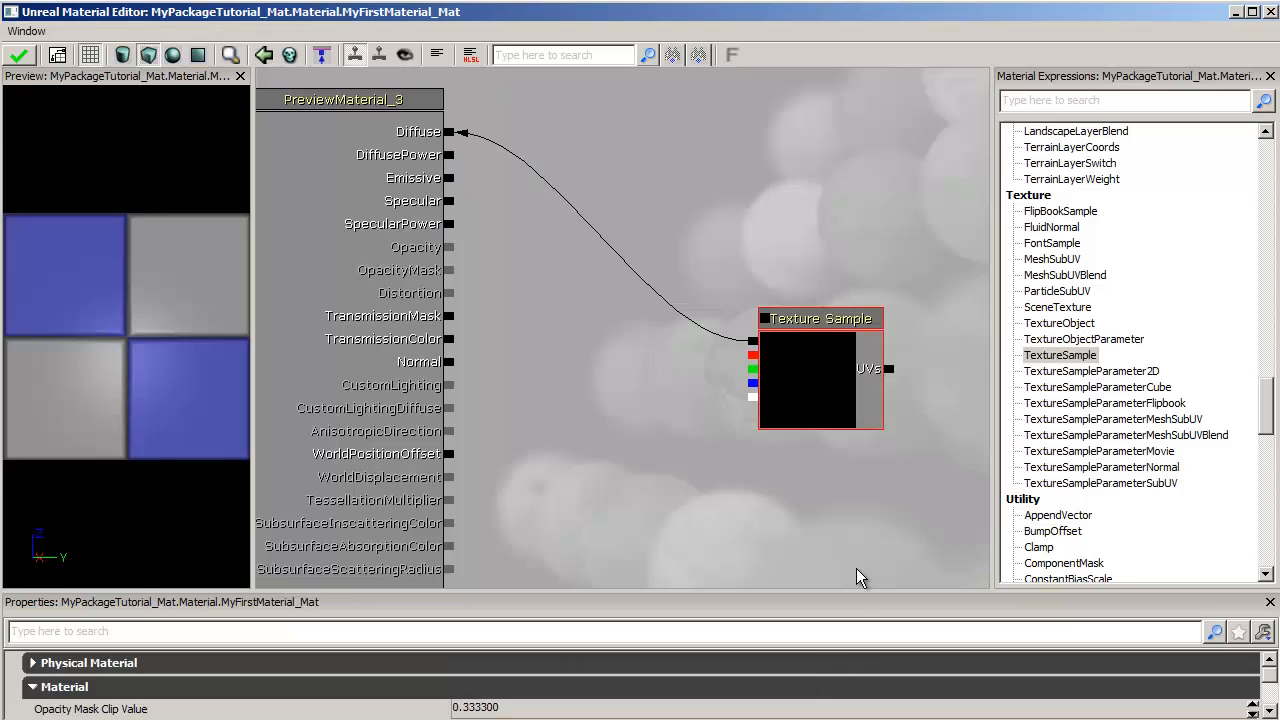
left_click(816, 368)
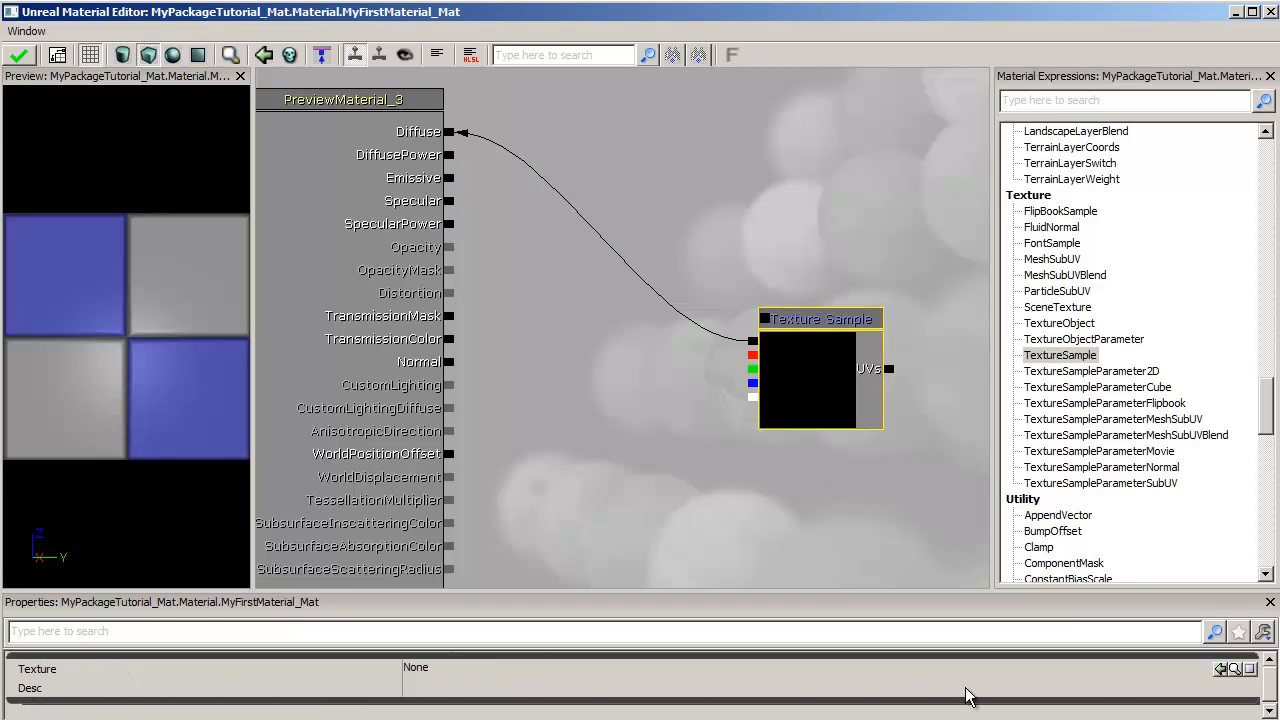
left_click(1220, 669)
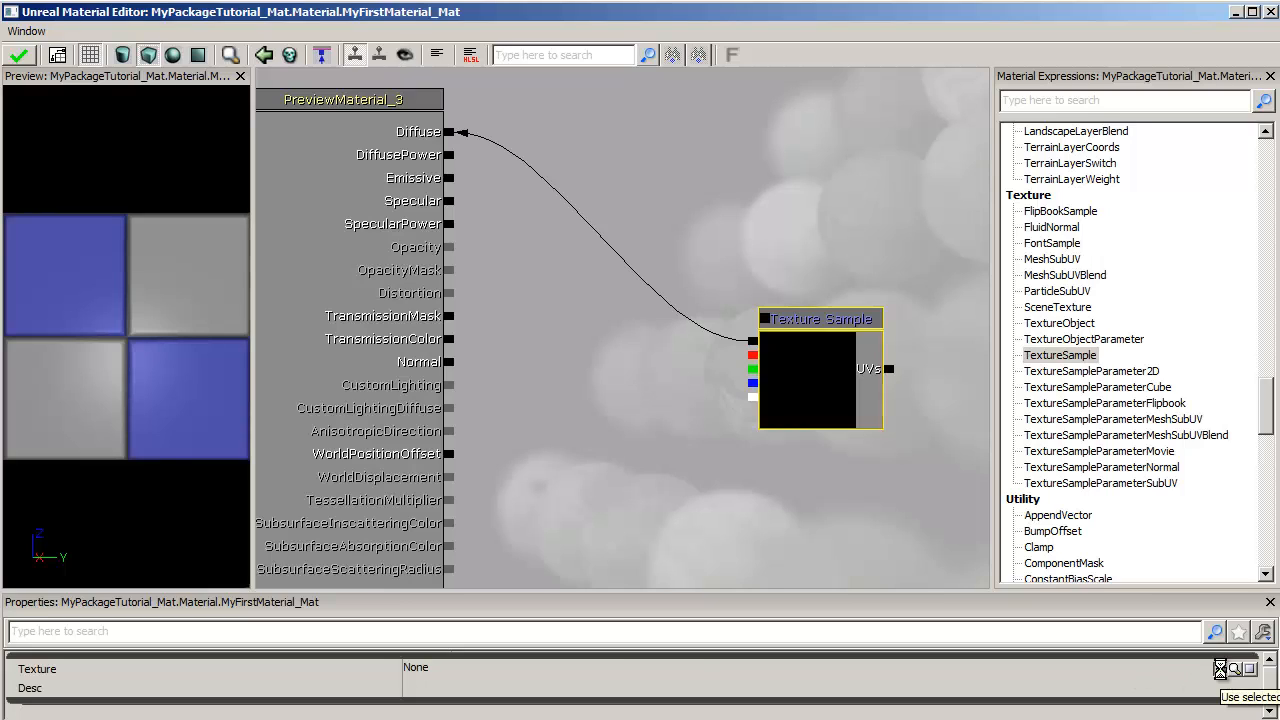
left_click(823, 482)
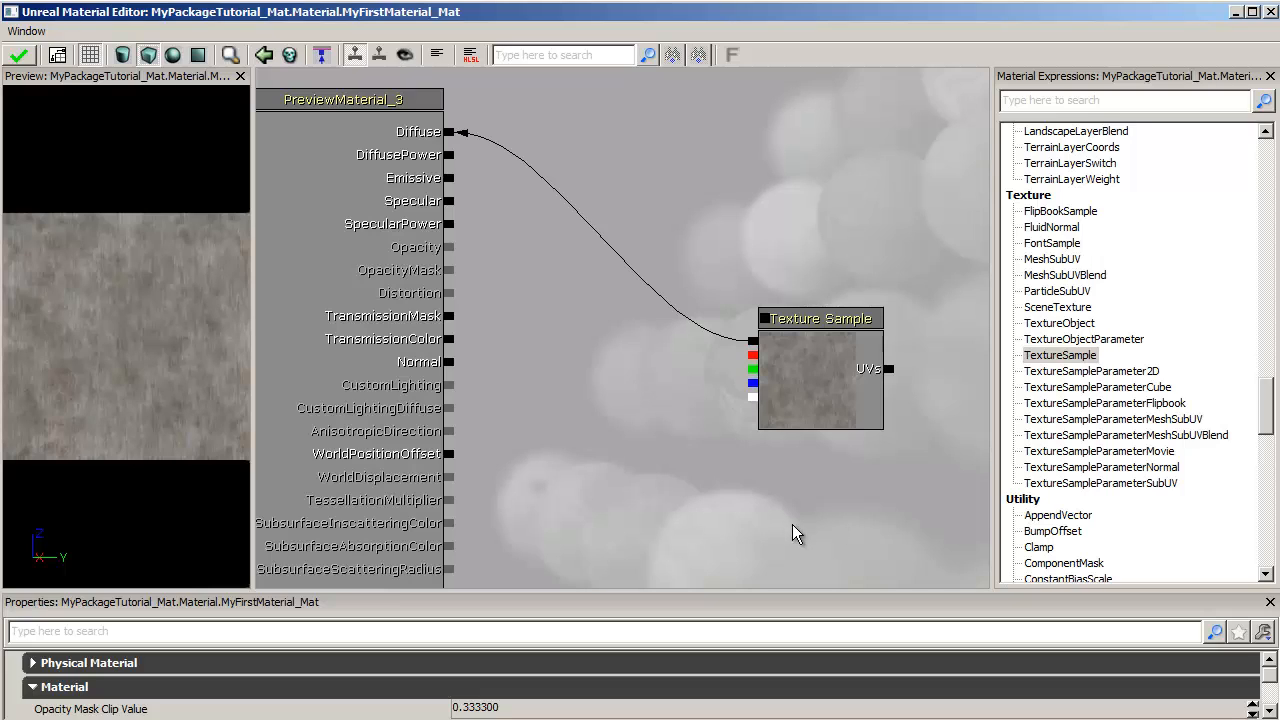
- Duplicate the Texture Sample node holding Dirt_d and place the copy above the original
right_click(788, 330)
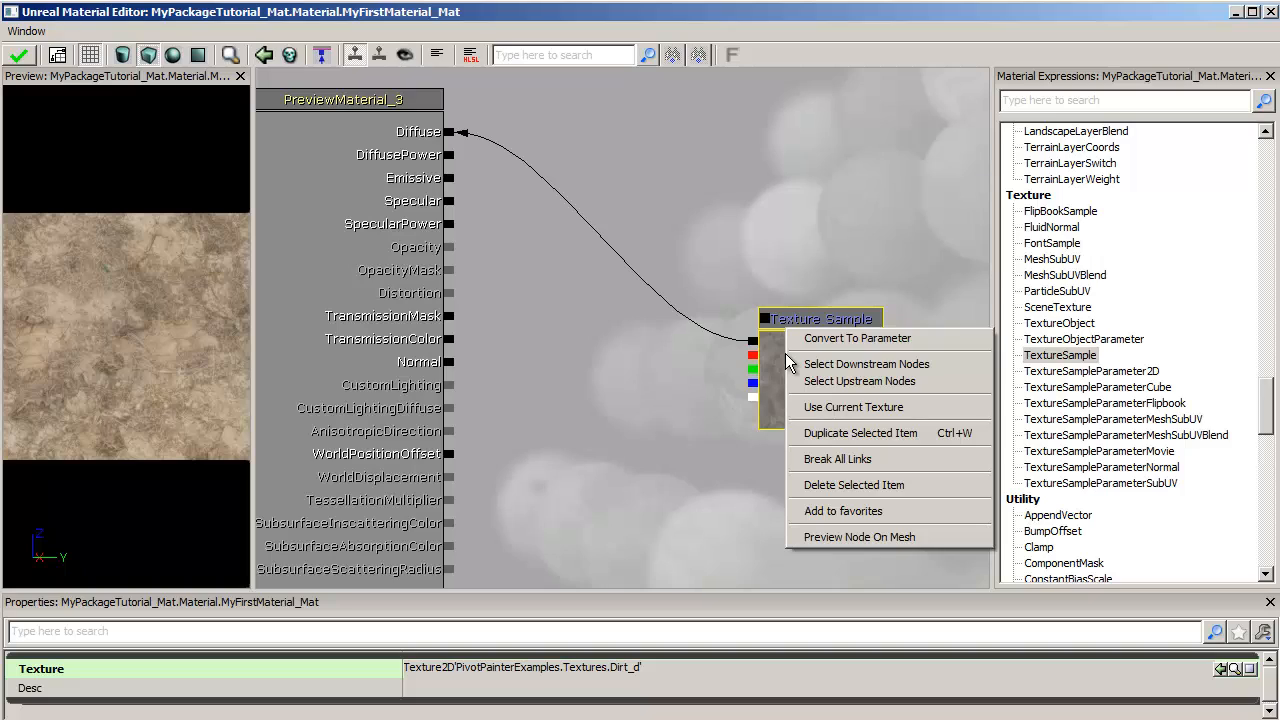
left_click(815, 440)
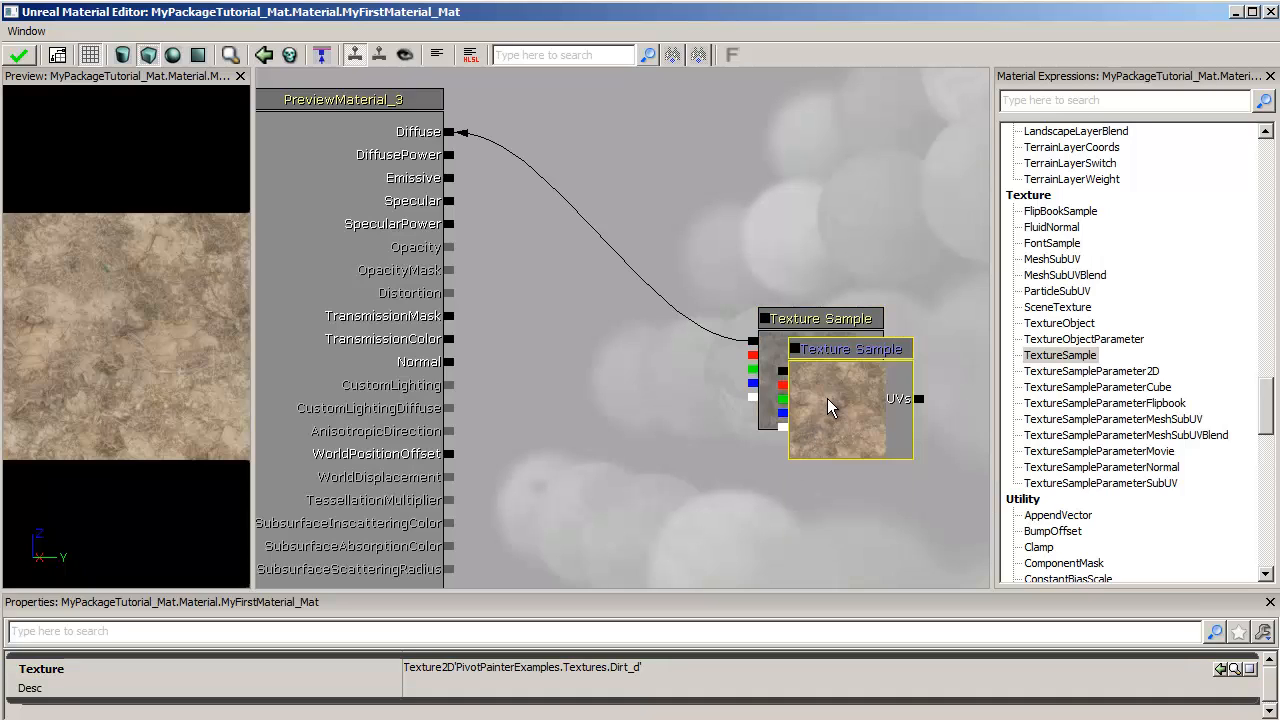
left_click_drag(830, 398, 794, 207)
- Break all links of the original Texture Sample node below its copy
left_click(811, 396)
right_click(801, 363)
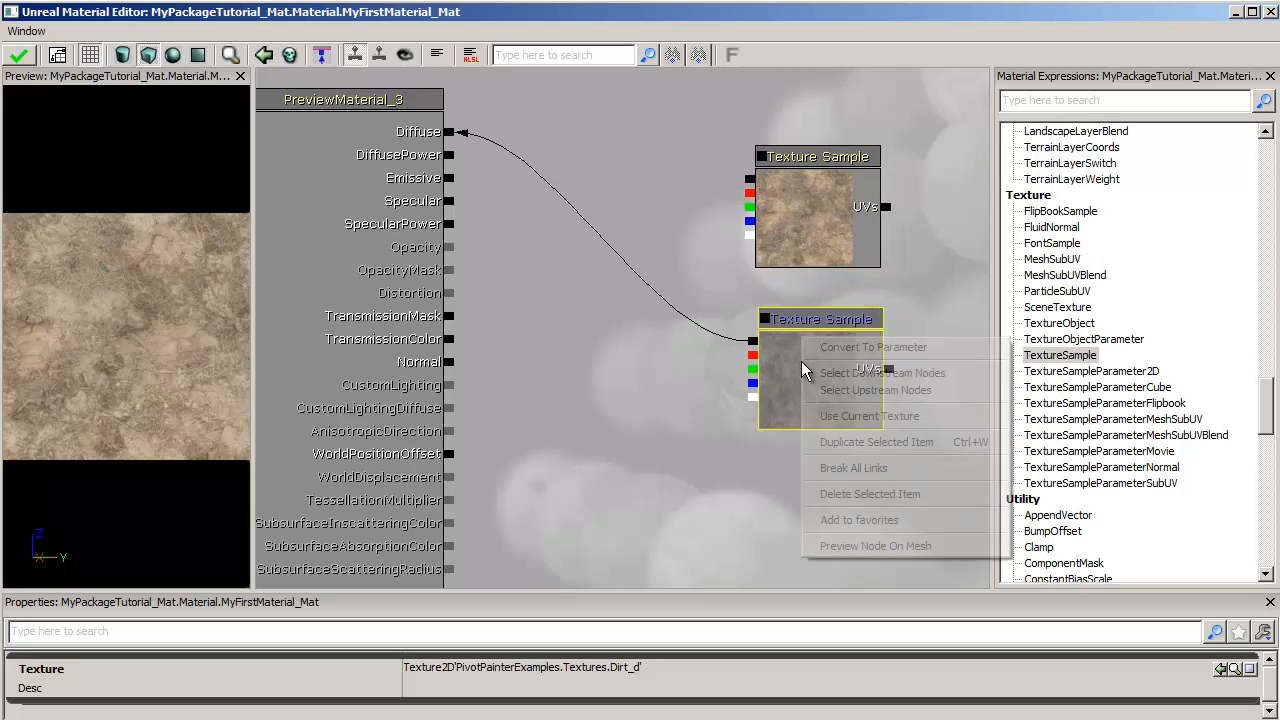
left_click(810, 467)
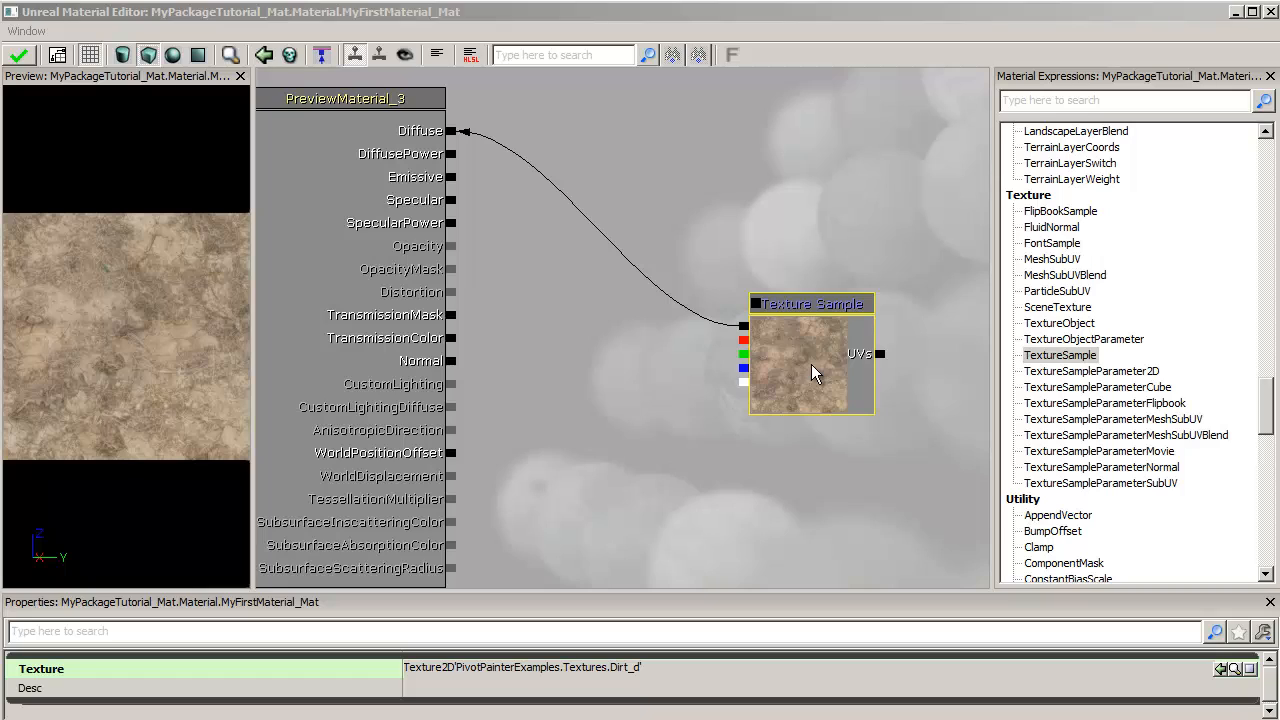
- Locate the Texture Sample's assigned texture in the Content Browser, select grass_D there and return to the Material Editor
left_click(794, 344)
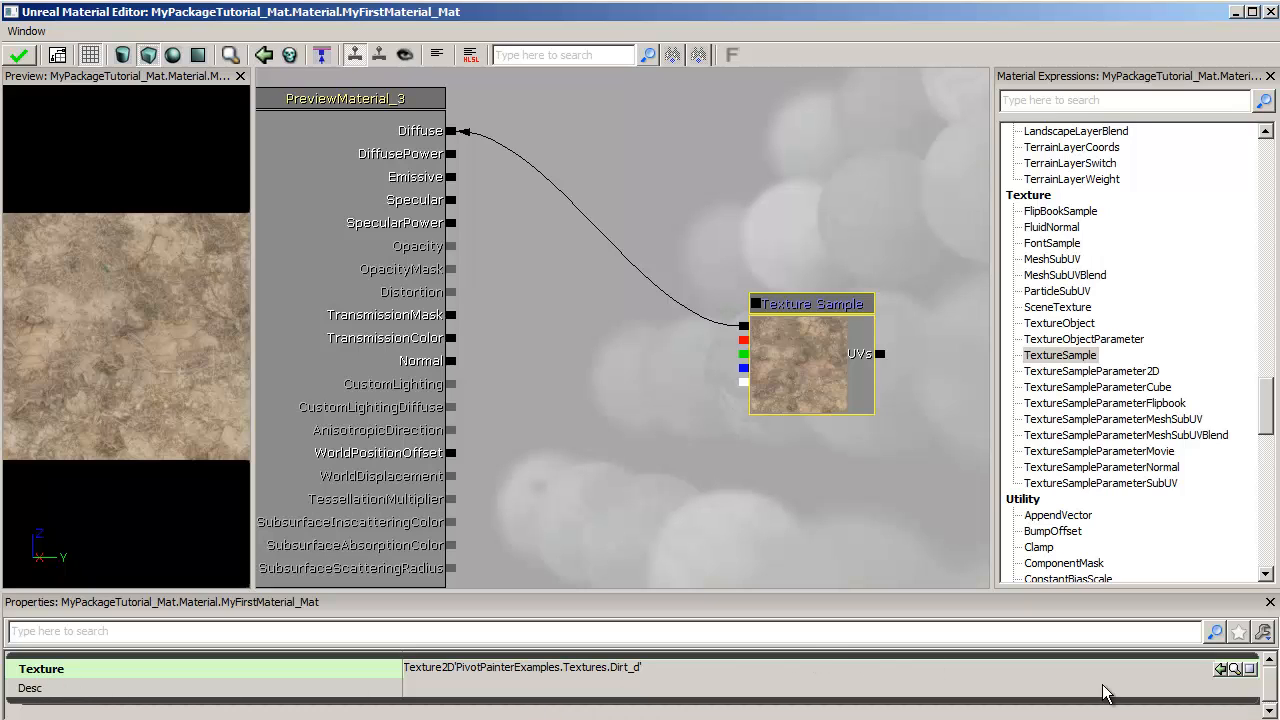
left_click(1233, 670)
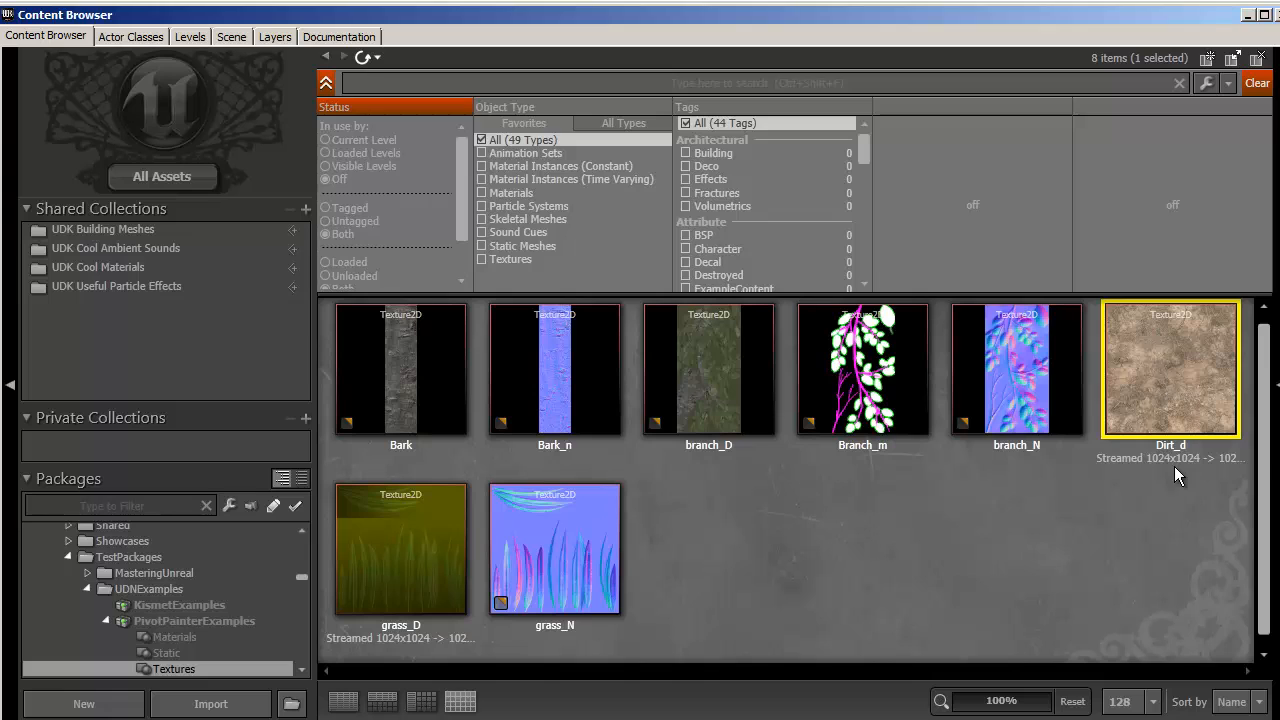
left_click(420, 548)
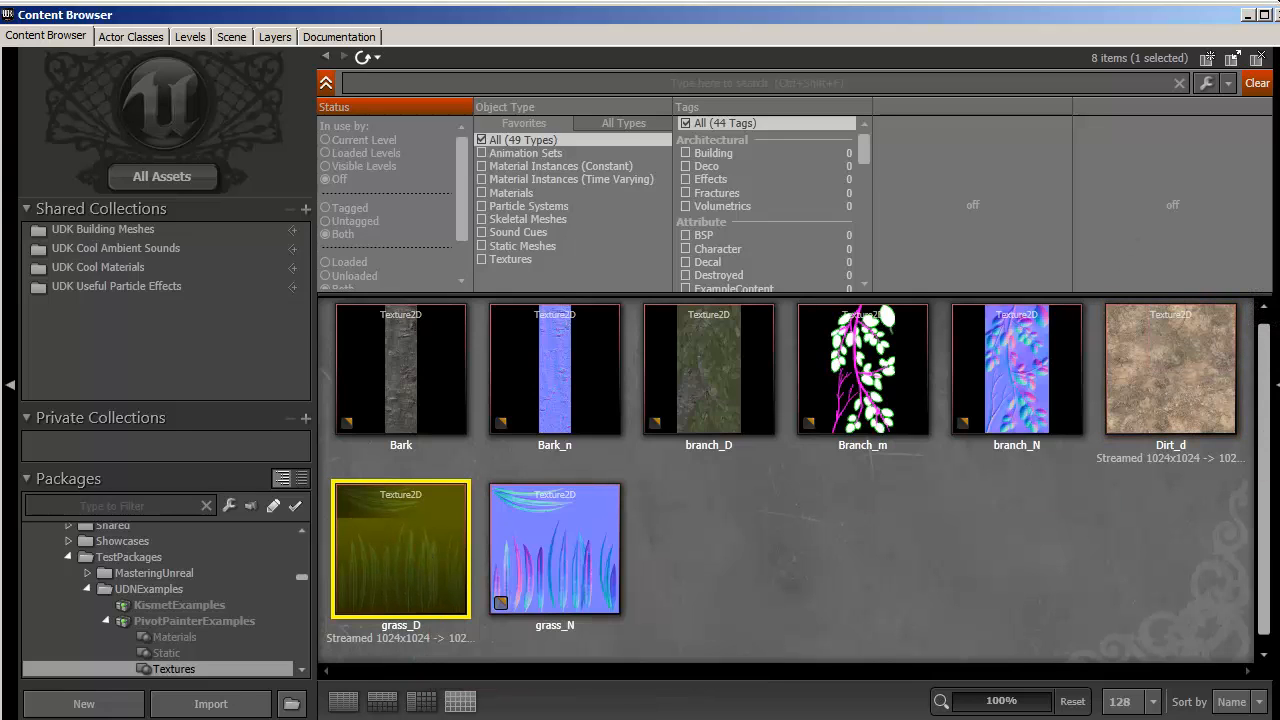
key("alt+Tab")
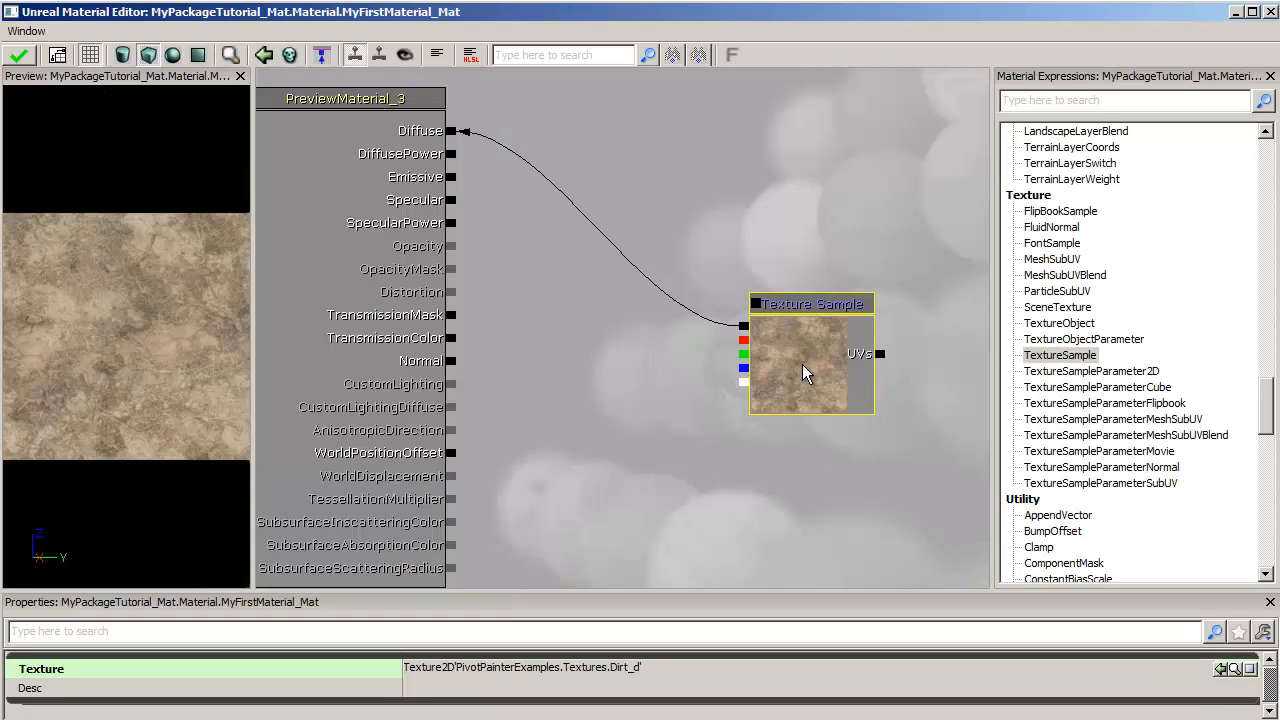
- Apply the selected grass_D texture to the Texture Sample and turn on the node's real-time preview
right_click(790, 354)
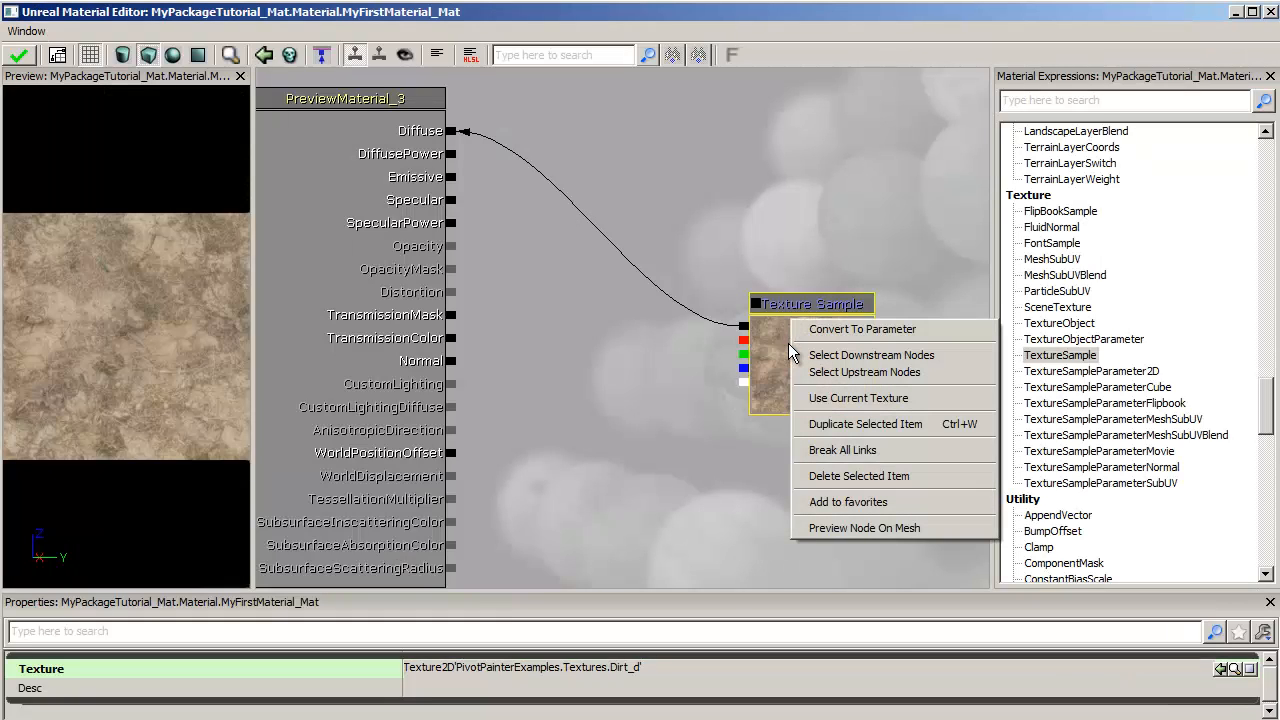
left_click(947, 399)
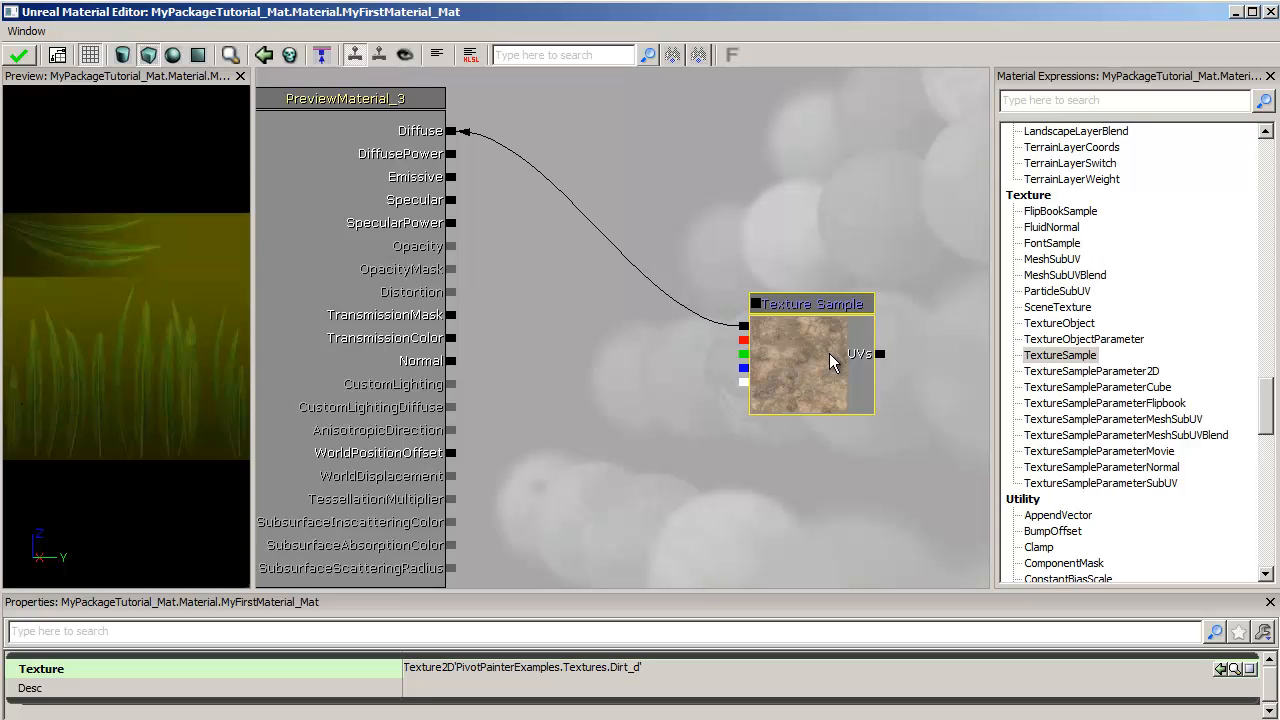
left_click(758, 306)
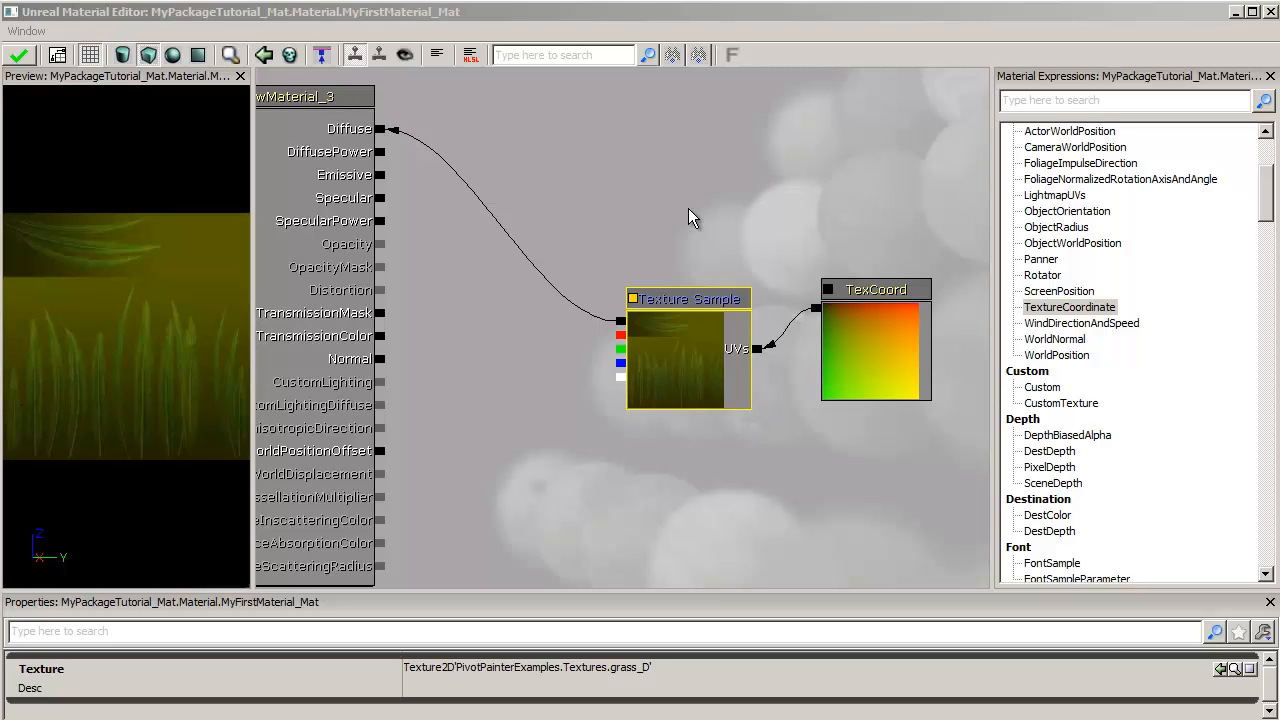
- Select the Texture Sample's upstream nodes, clear the selection, and select the TexCoord node's downstream nodes
right_click(663, 331)
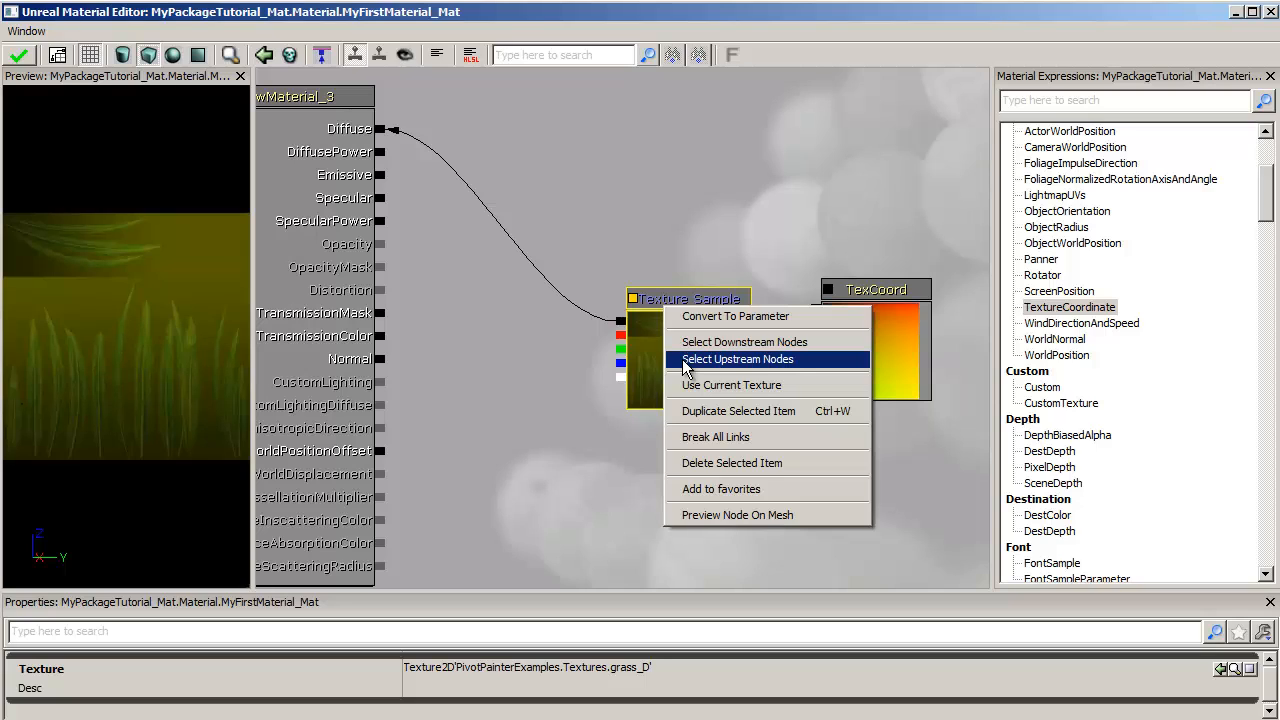
left_click(737, 359)
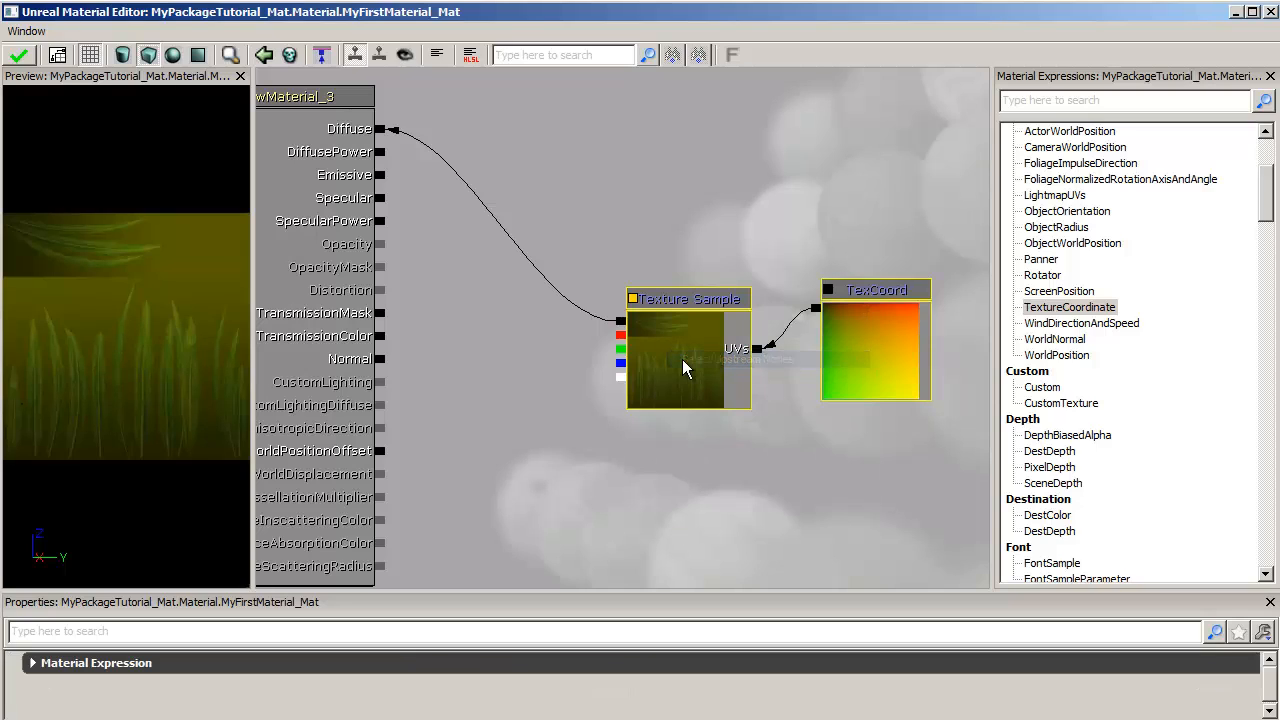
left_click(760, 212)
left_click(860, 346)
right_click(860, 346)
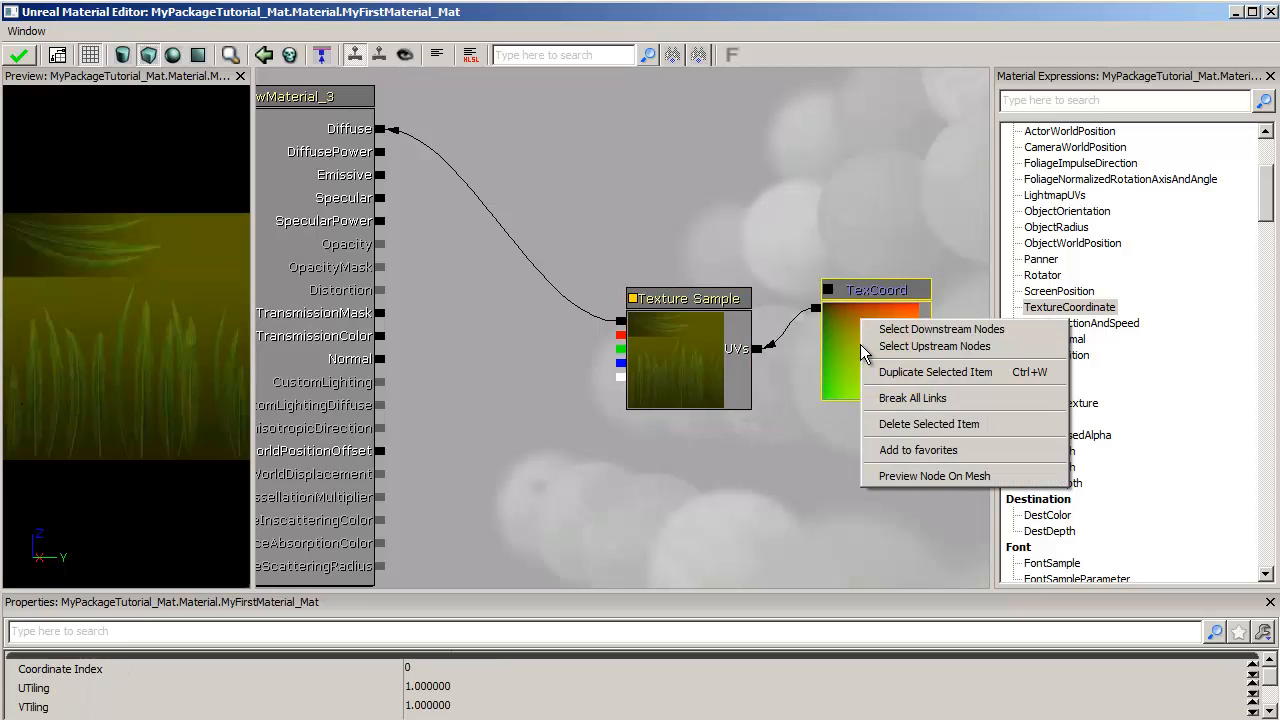
left_click(902, 330)
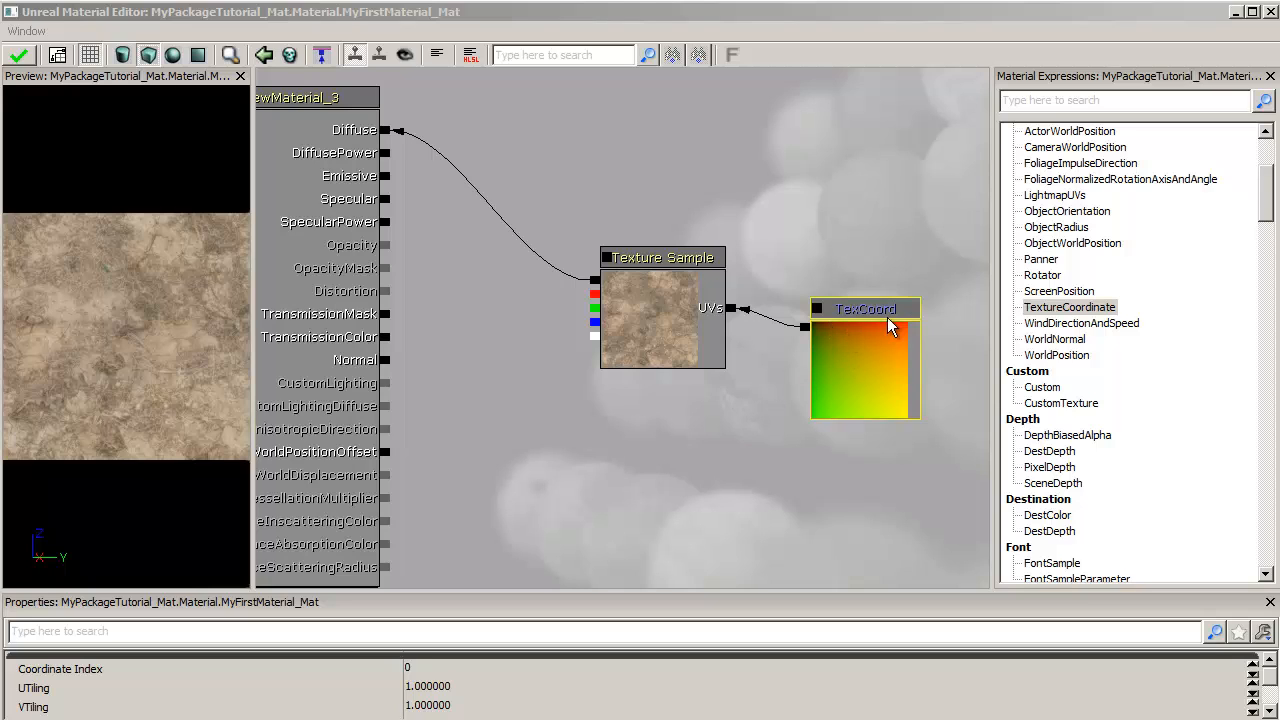
- Preview the TexCoord node on the mesh in the Preview pane
right_click(835, 348)
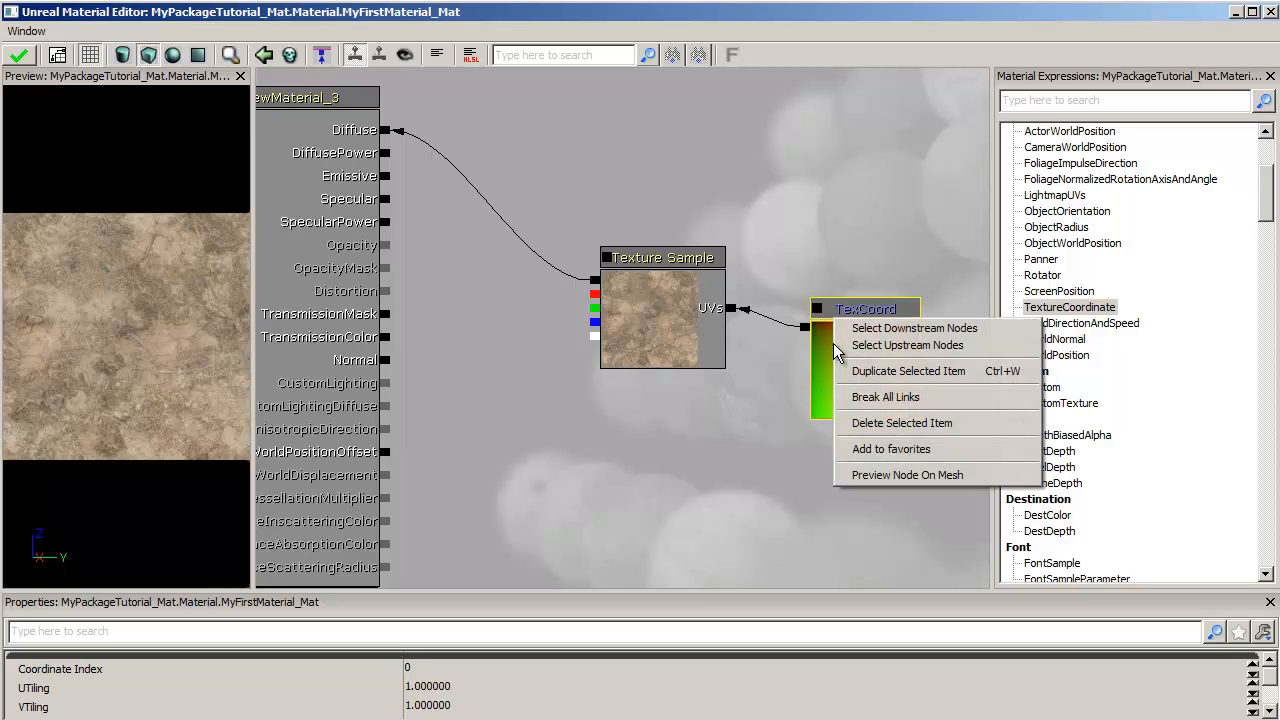
left_click(884, 476)
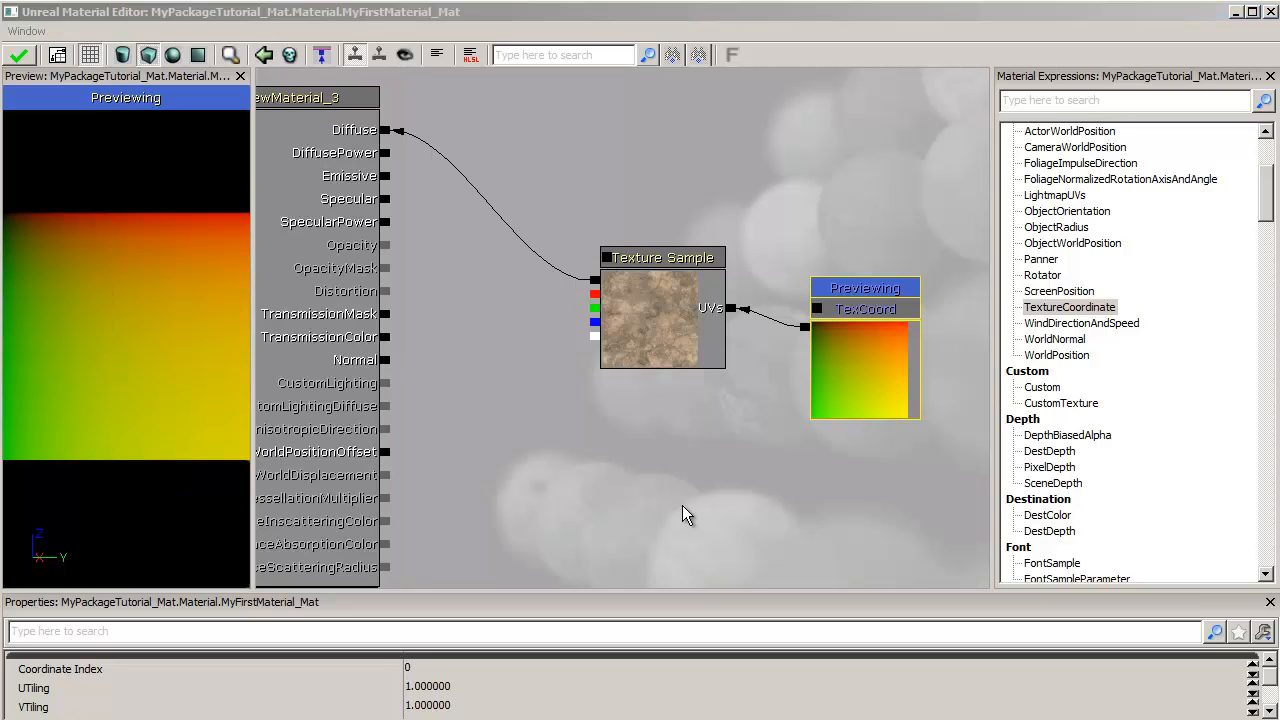
- Stop previewing the TexCoord node so the mesh shows the full material again
right_click(842, 350)
left_click(888, 482)
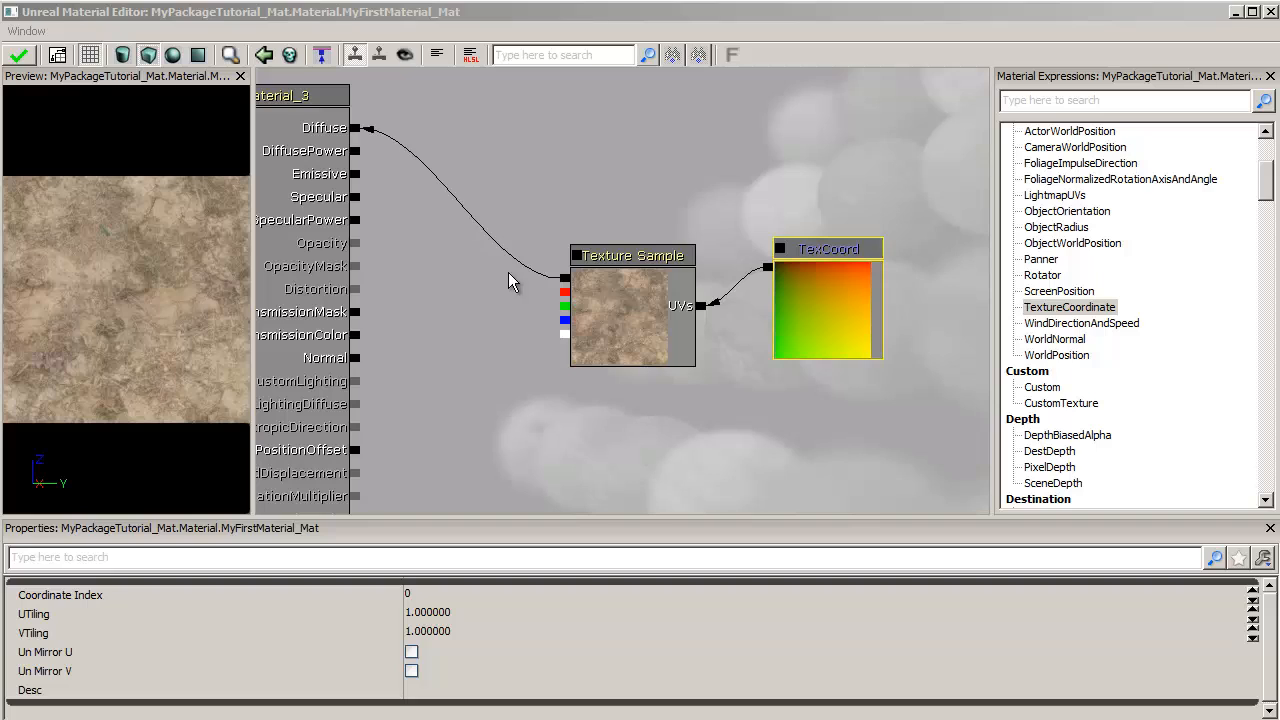
- Enclose the Texture Sample and TexCoord nodes in a new comment box with the text Comment
left_click_drag(524, 171, 921, 403, "ctrl+alt")
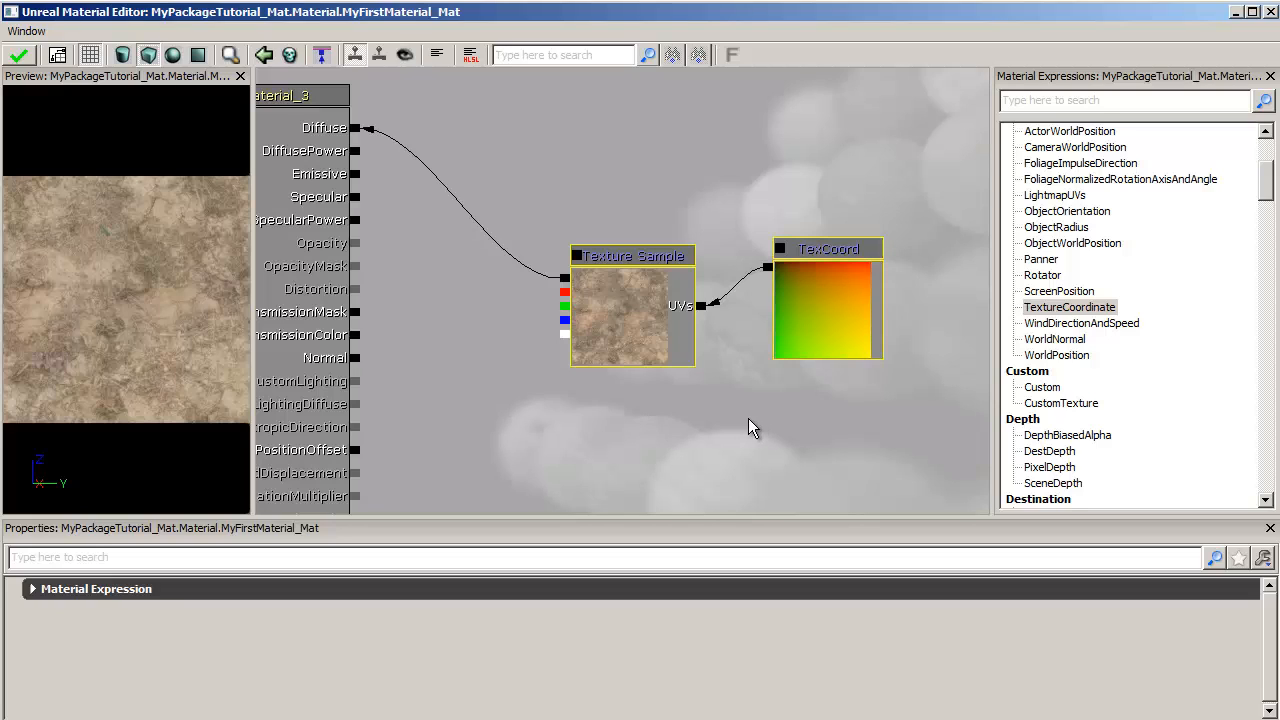
mouse_move(615, 318)
left_mouse_down()
mouse_move(640, 271)
mouse_move(608, 277)
mouse_move(608, 303)
left_mouse_up()
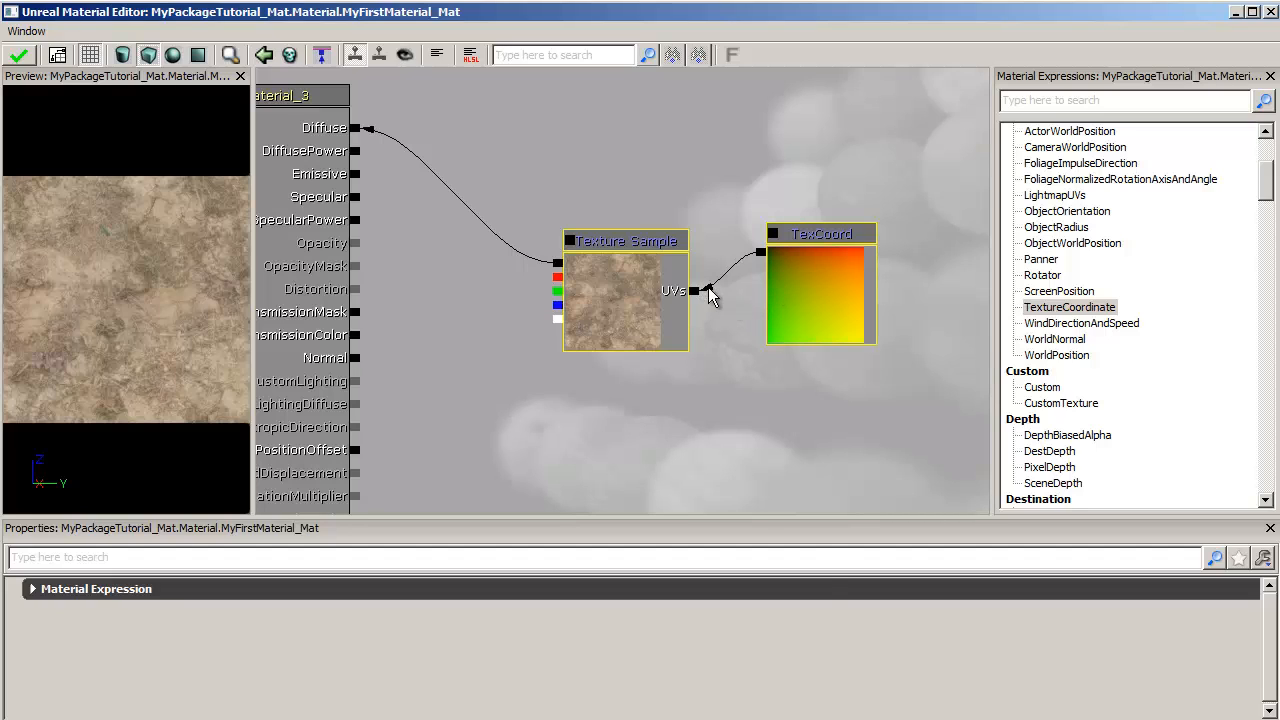
right_click(714, 303)
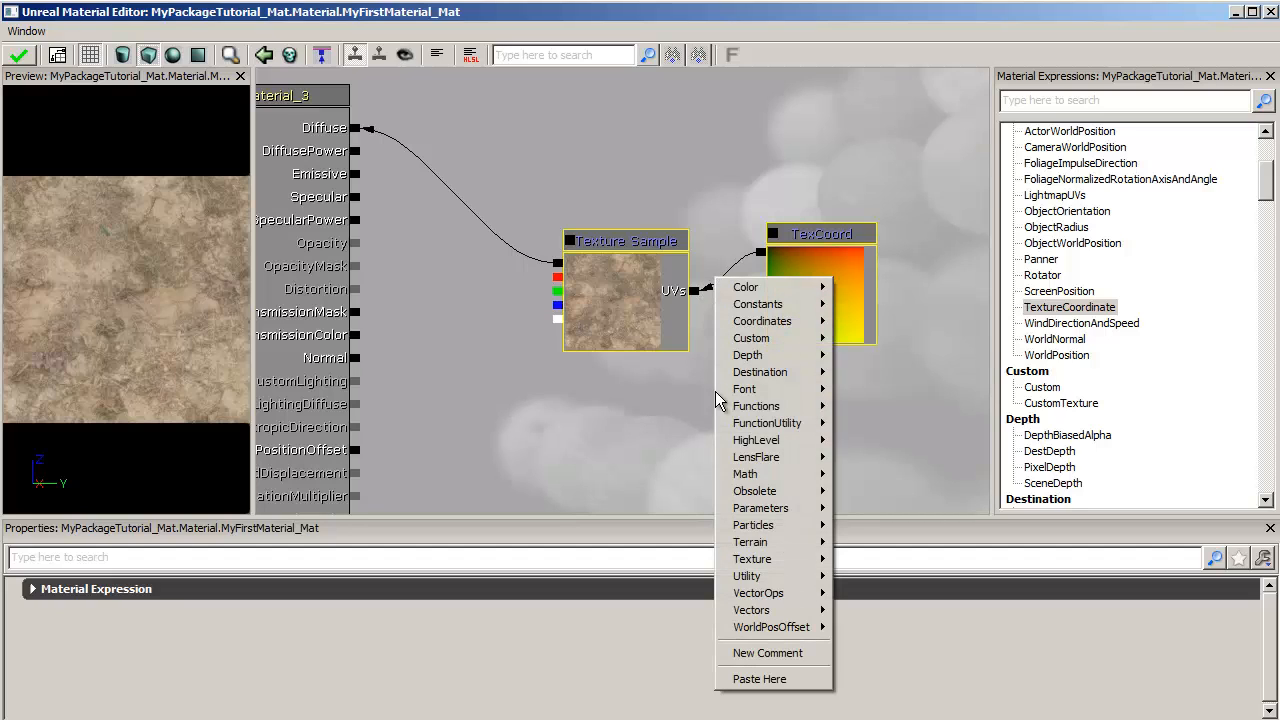
left_click(767, 653)
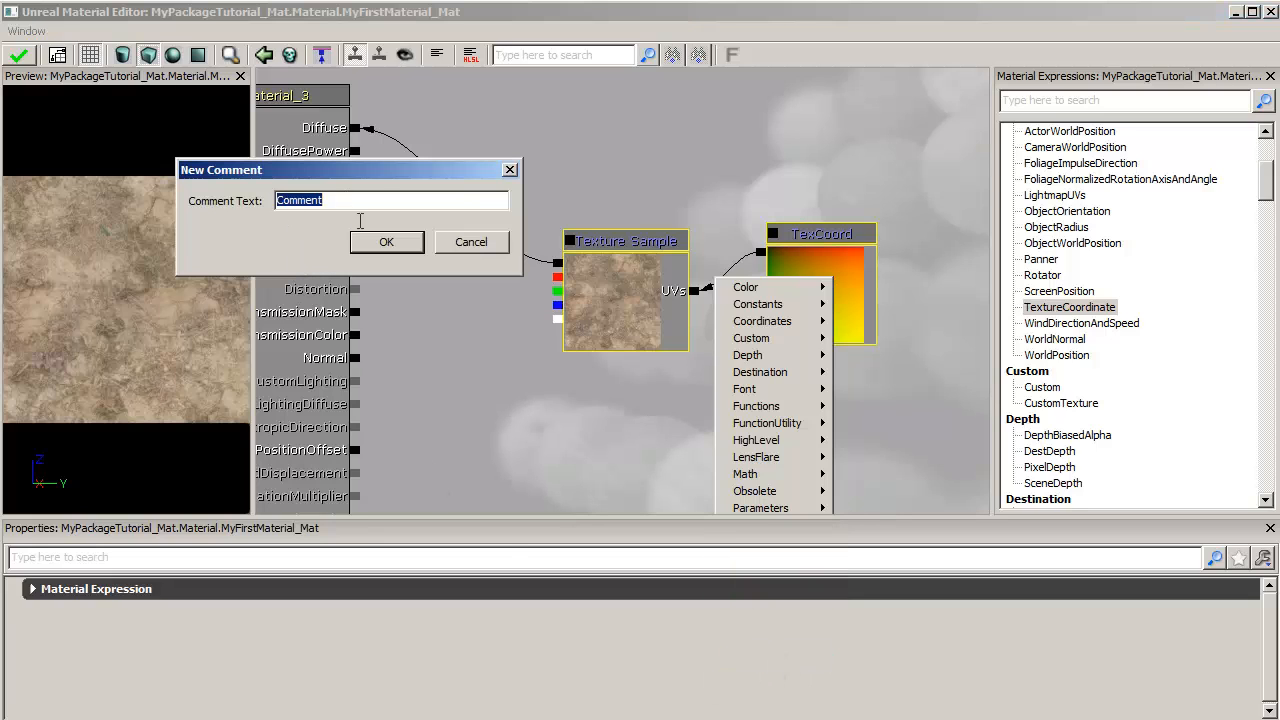
left_click(386, 243)
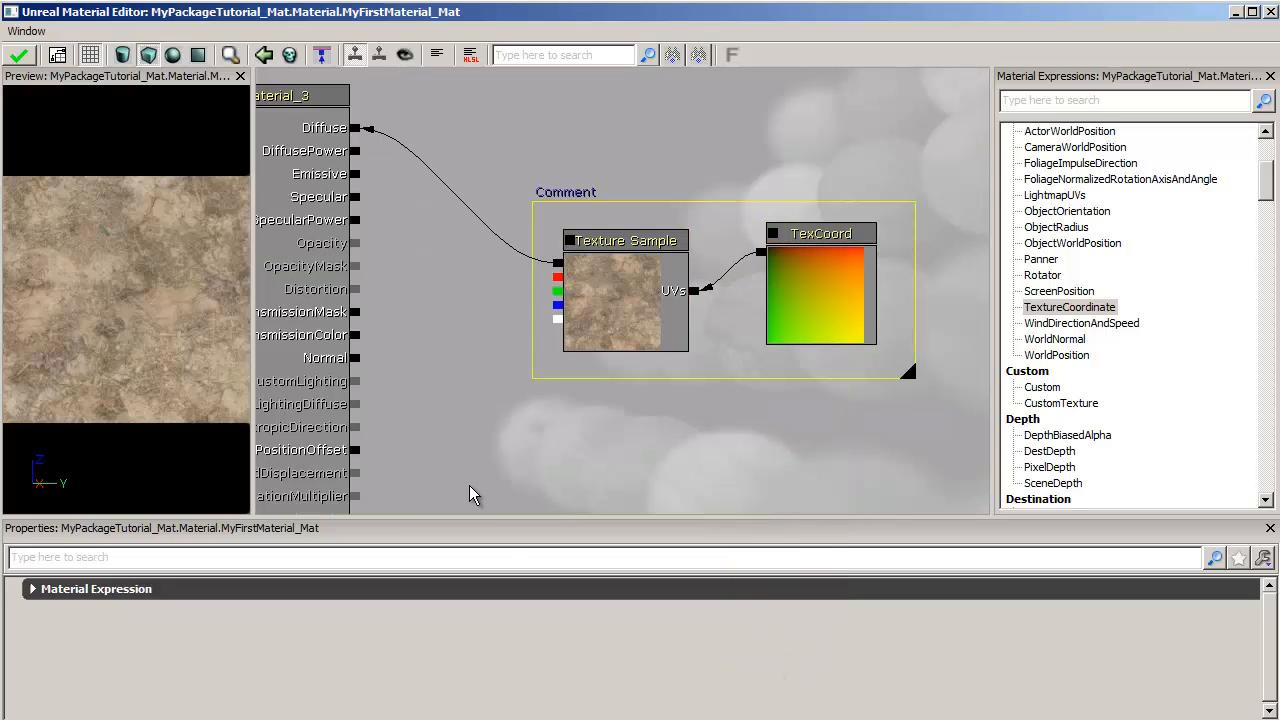
- Delete the comment box around the Texture Sample and TexCoord nodes, keeping the nodes
left_click(650, 419)
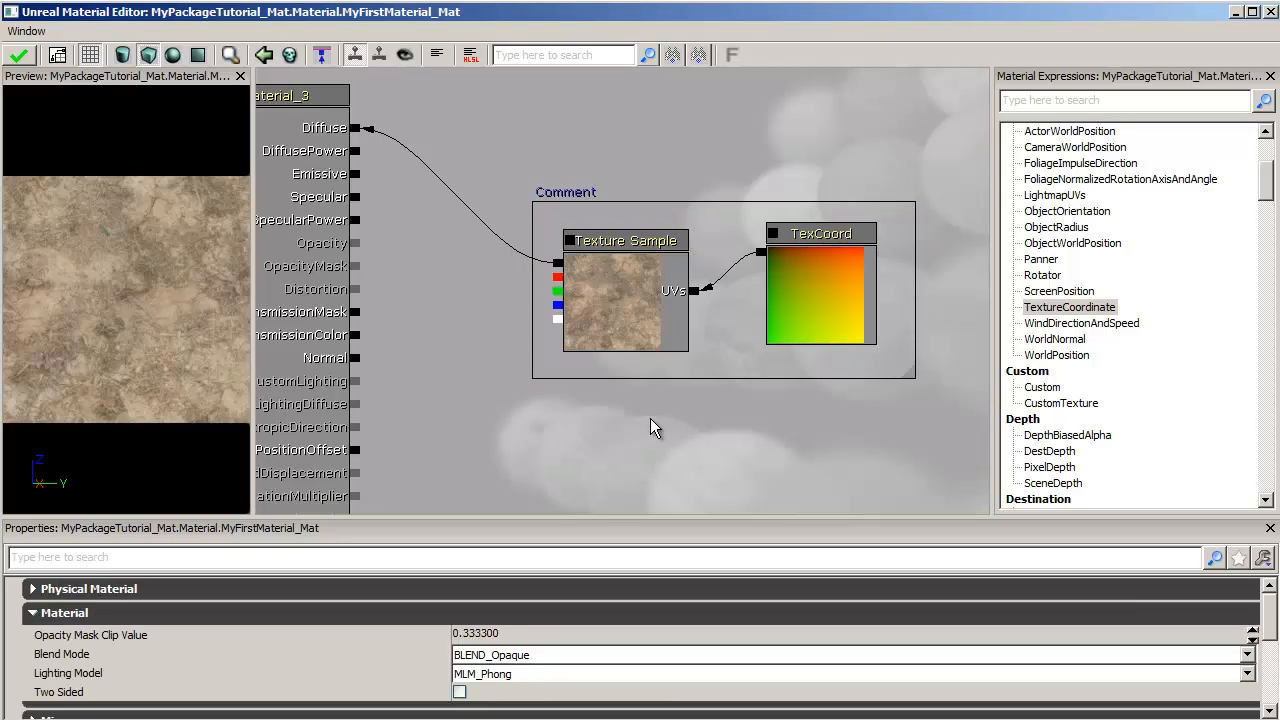
left_click(557, 202)
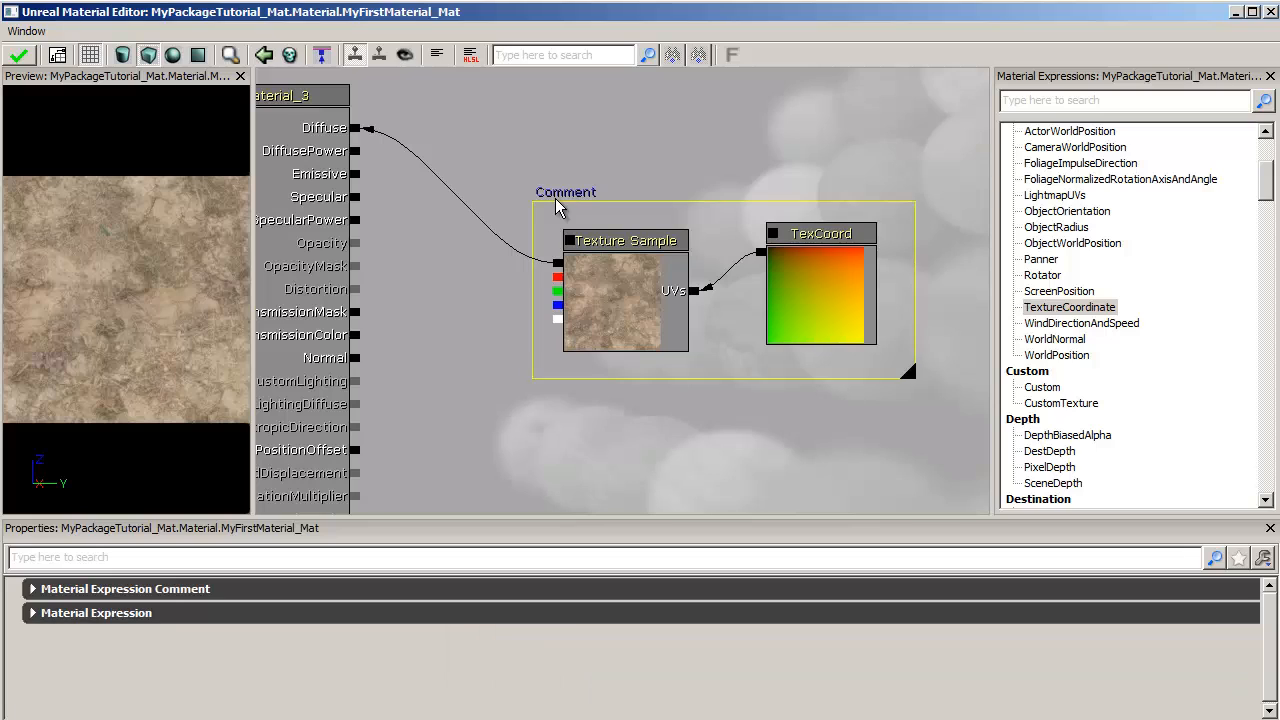
key("Delete")
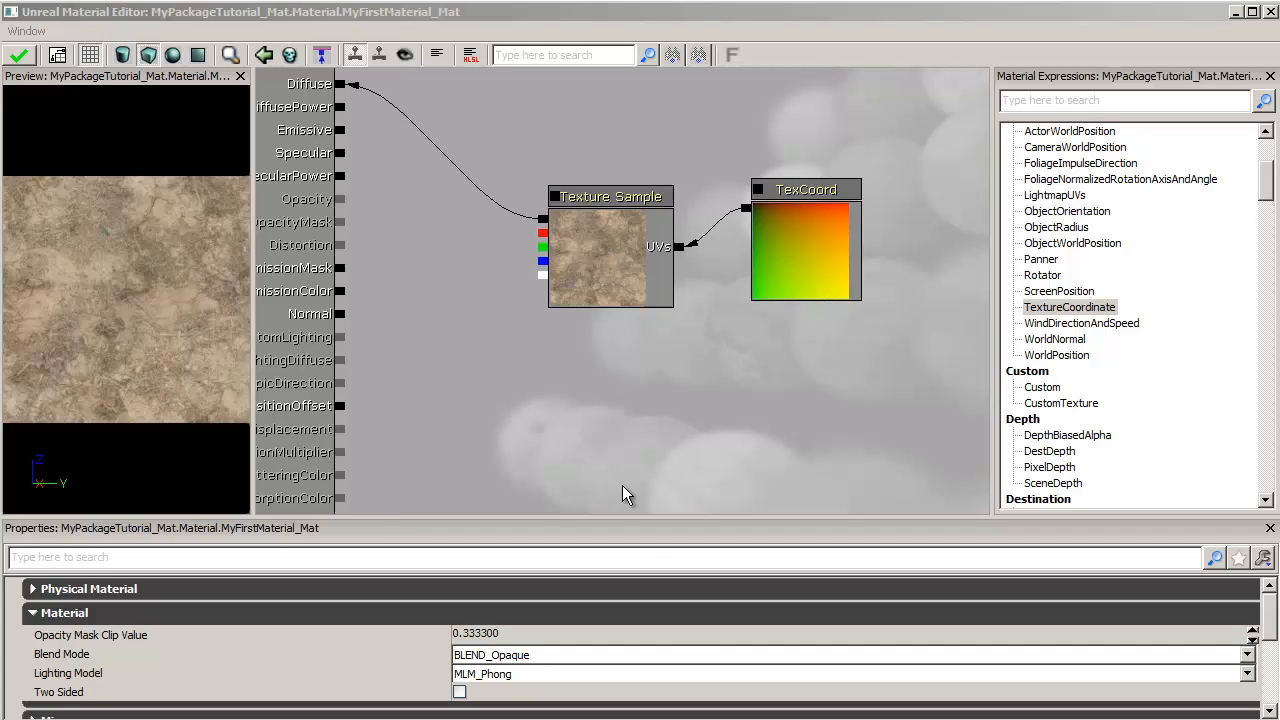
- Duplicate the Texture Sample and TexCoord nodes together, placing the copies below the originals, and delete the copies
left_click(615, 248)
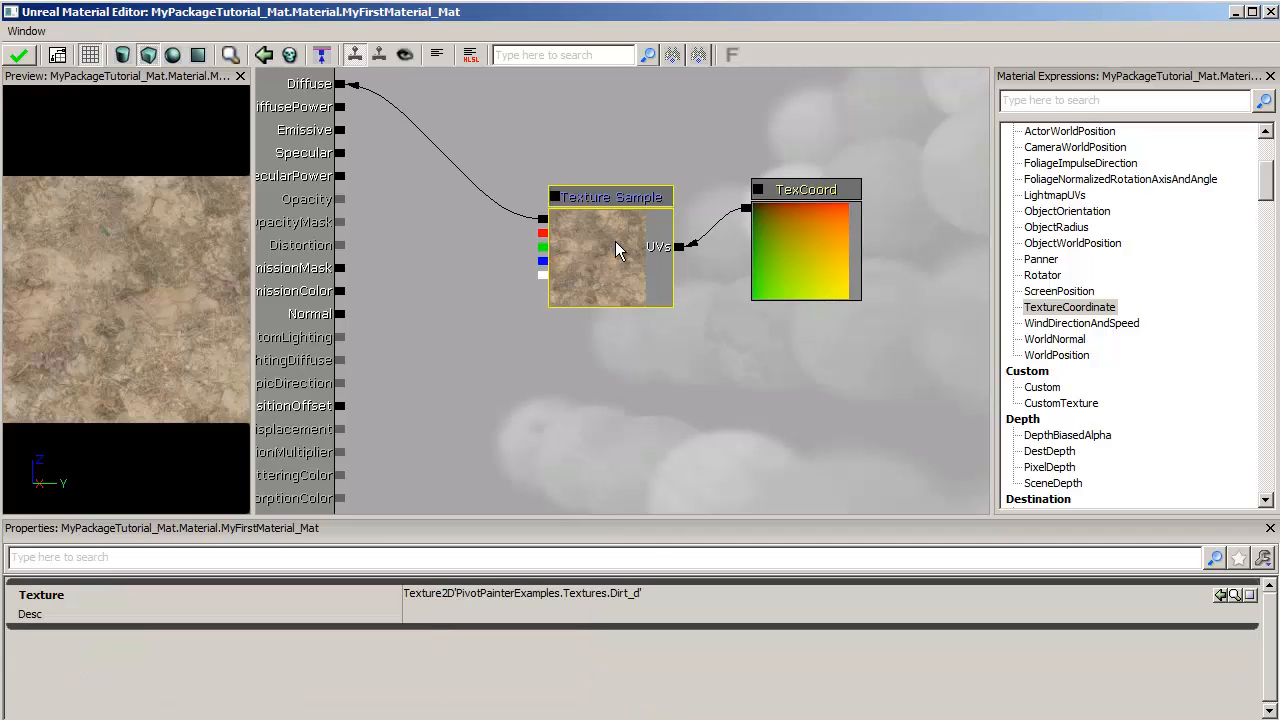
left_click(828, 262, "ctrl")
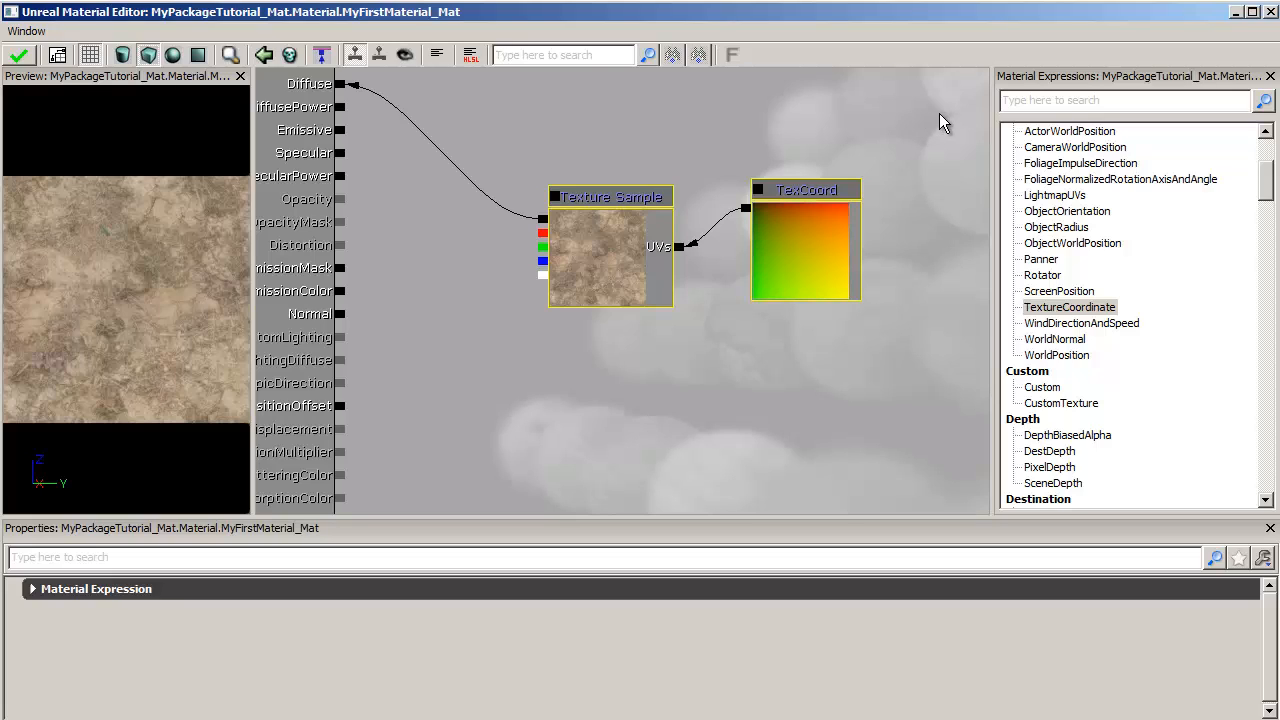
key("ctrl+w")
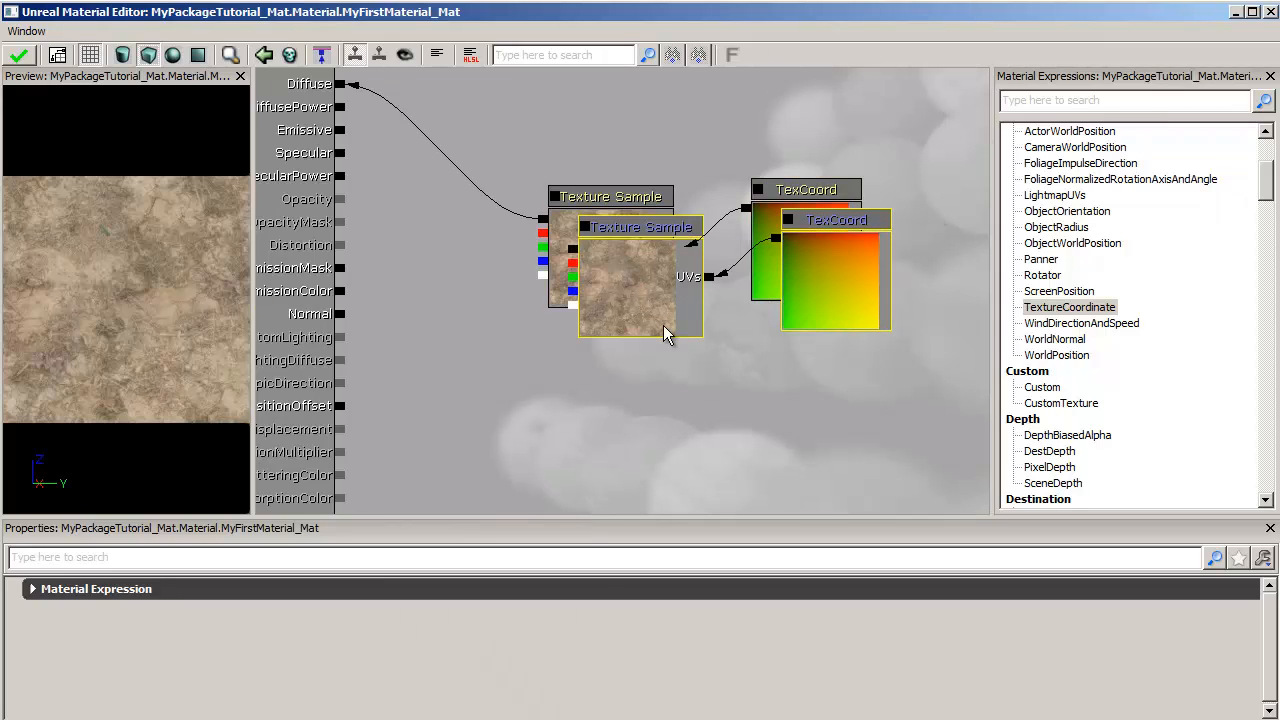
left_click_drag(665, 333, 607, 470, "ctrl")
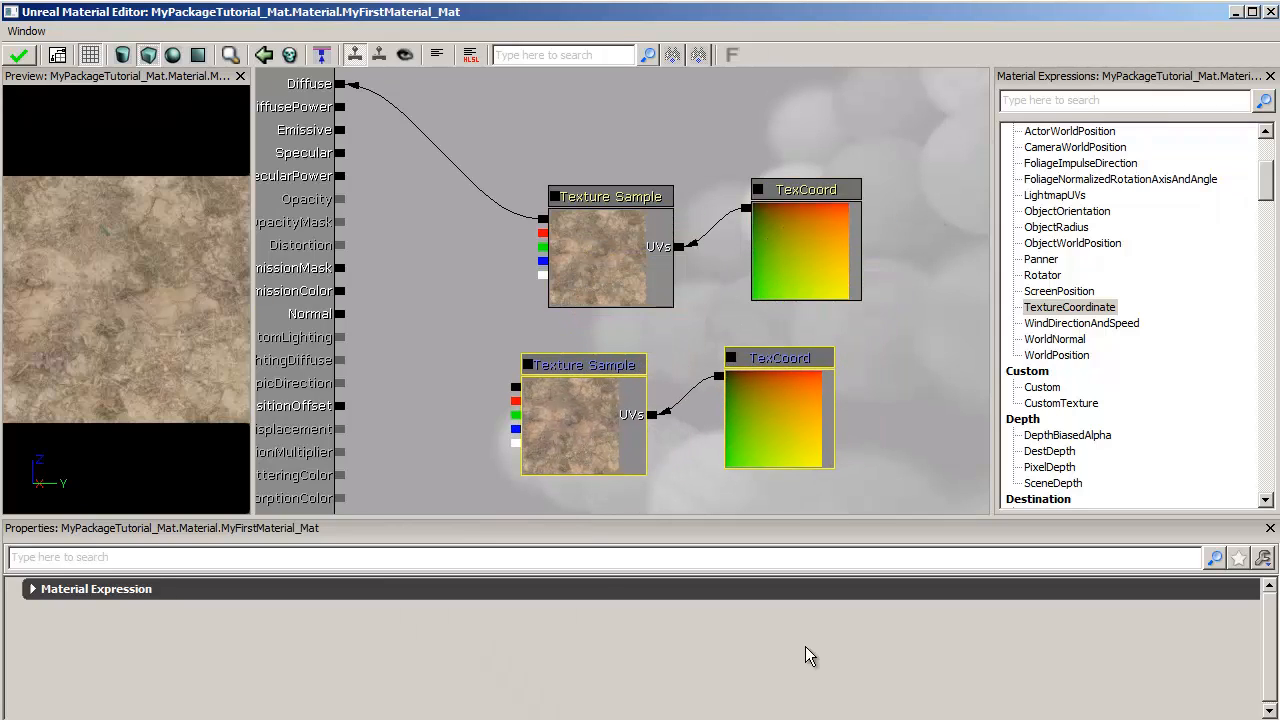
key("Delete")
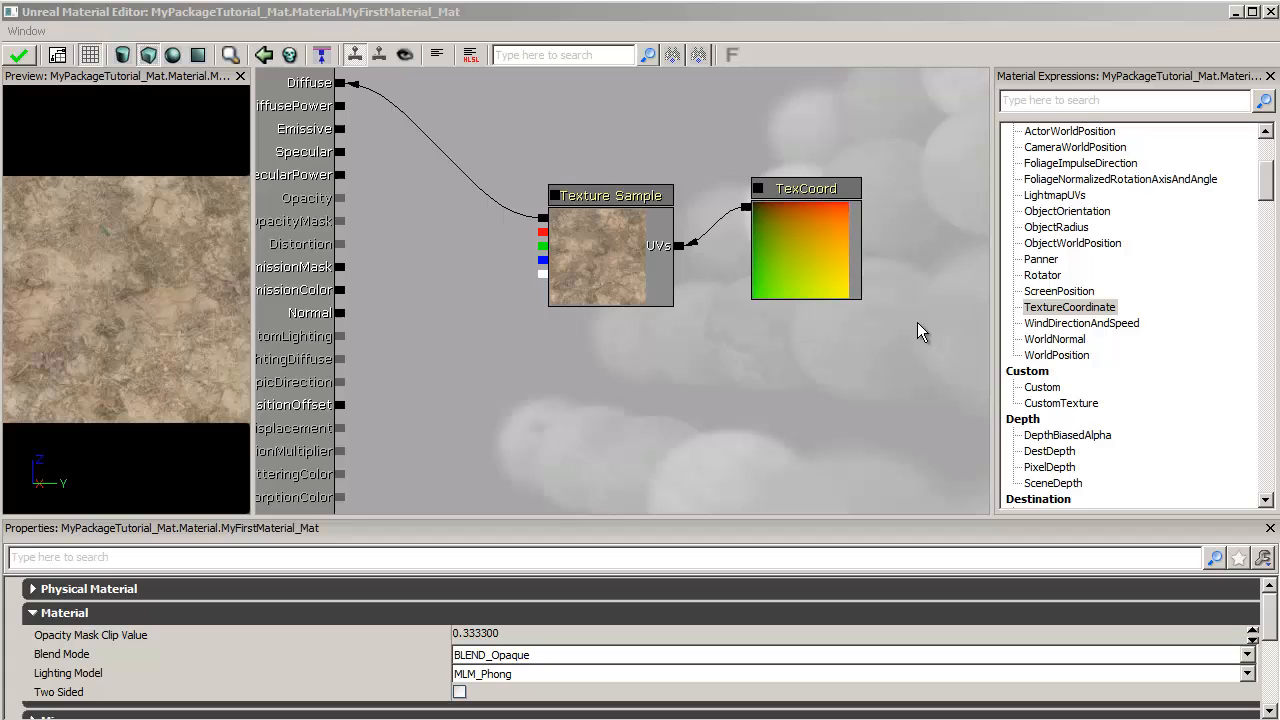
- Duplicate the TexCoord node on its own and delete the copy
left_click(801, 242)
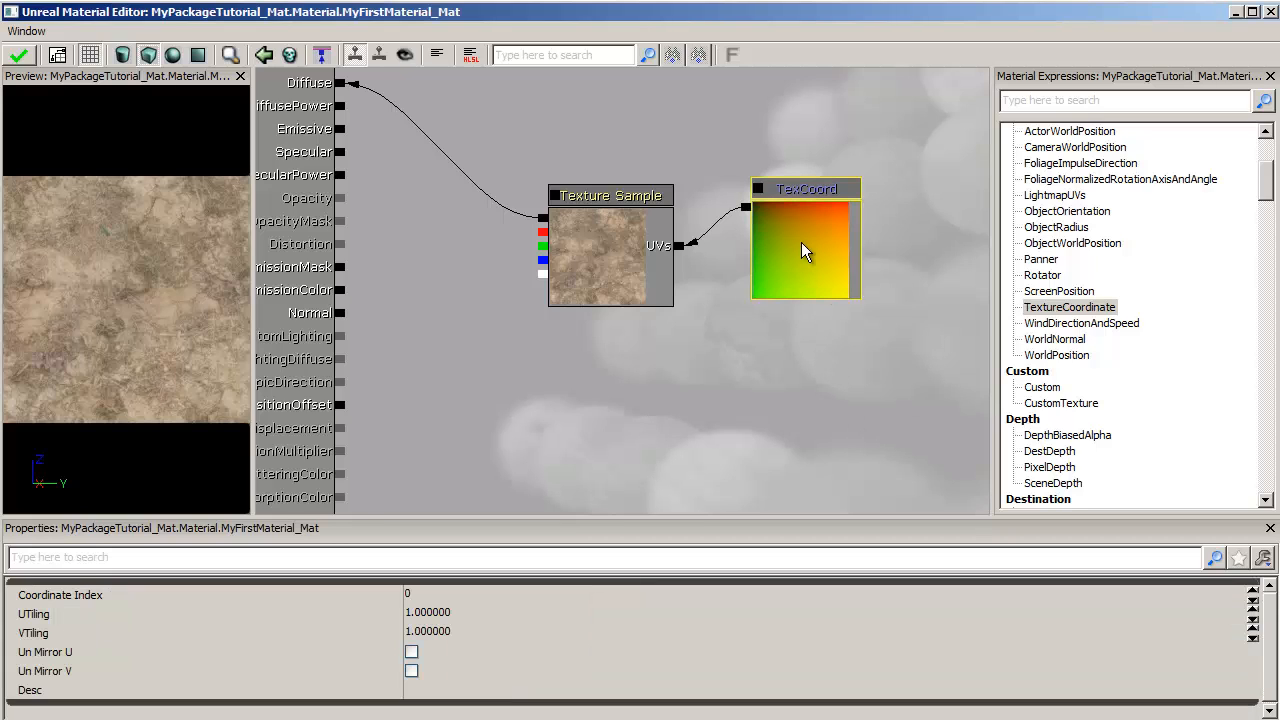
key("ctrl+w")
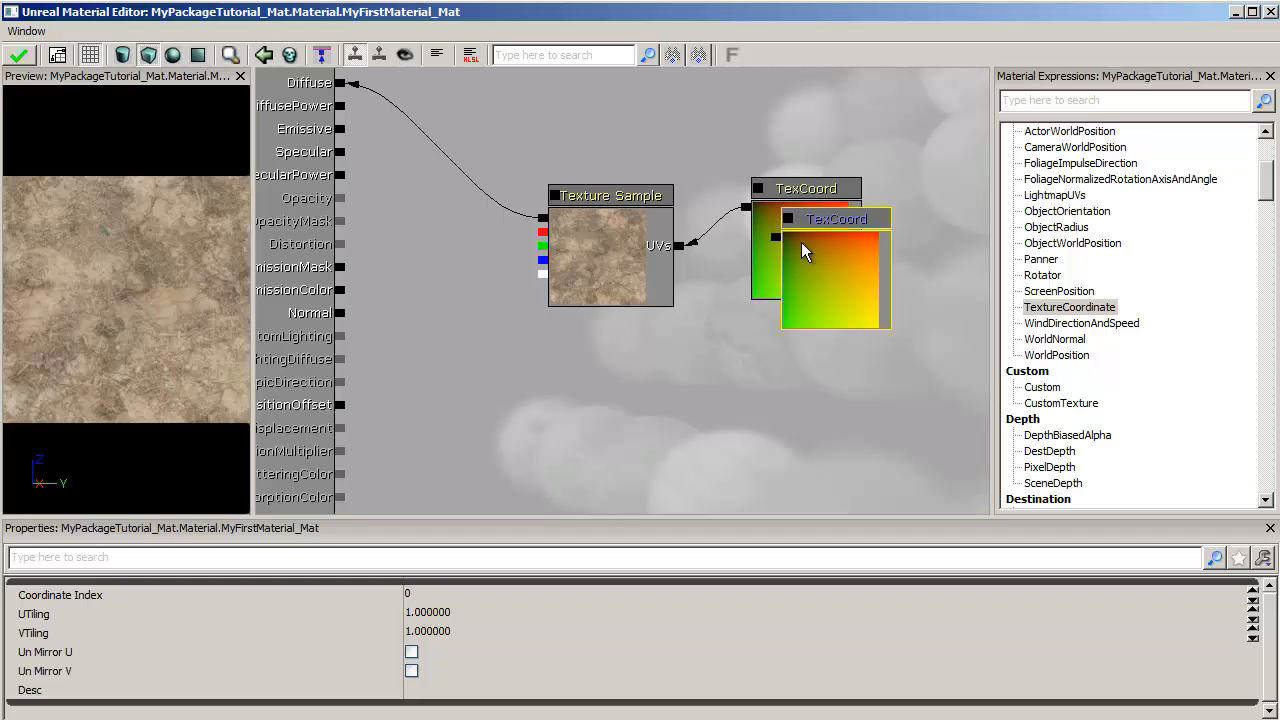
key("Delete")
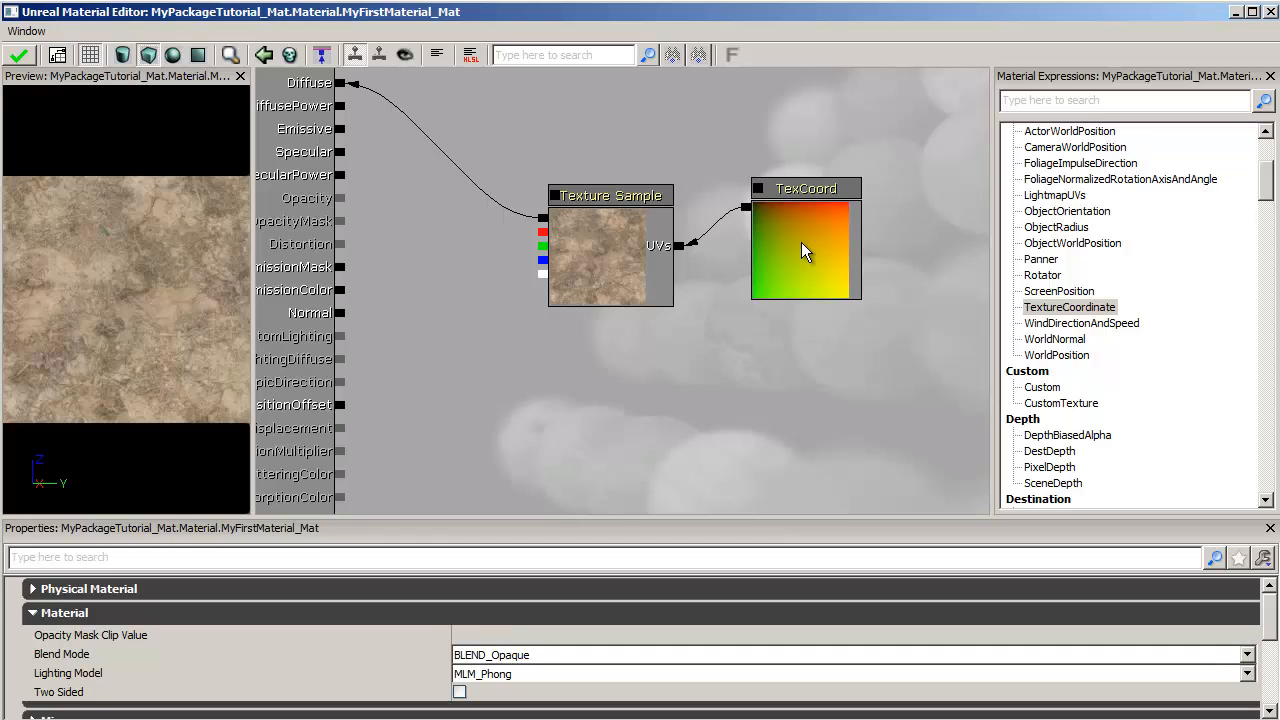
- Link a duplicate Texture Sample's main color output to the original's UVs input and toggle the material stats
key("ctrl+w")
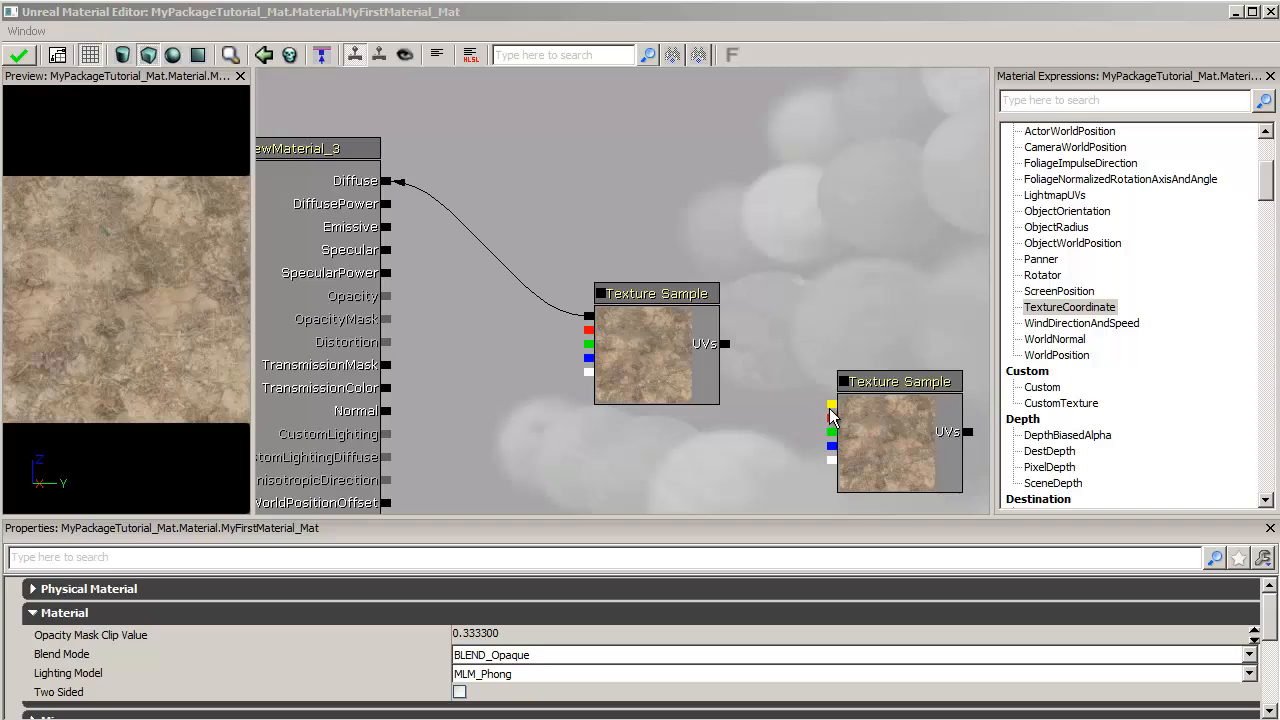
left_click_drag(831, 404, 726, 357)
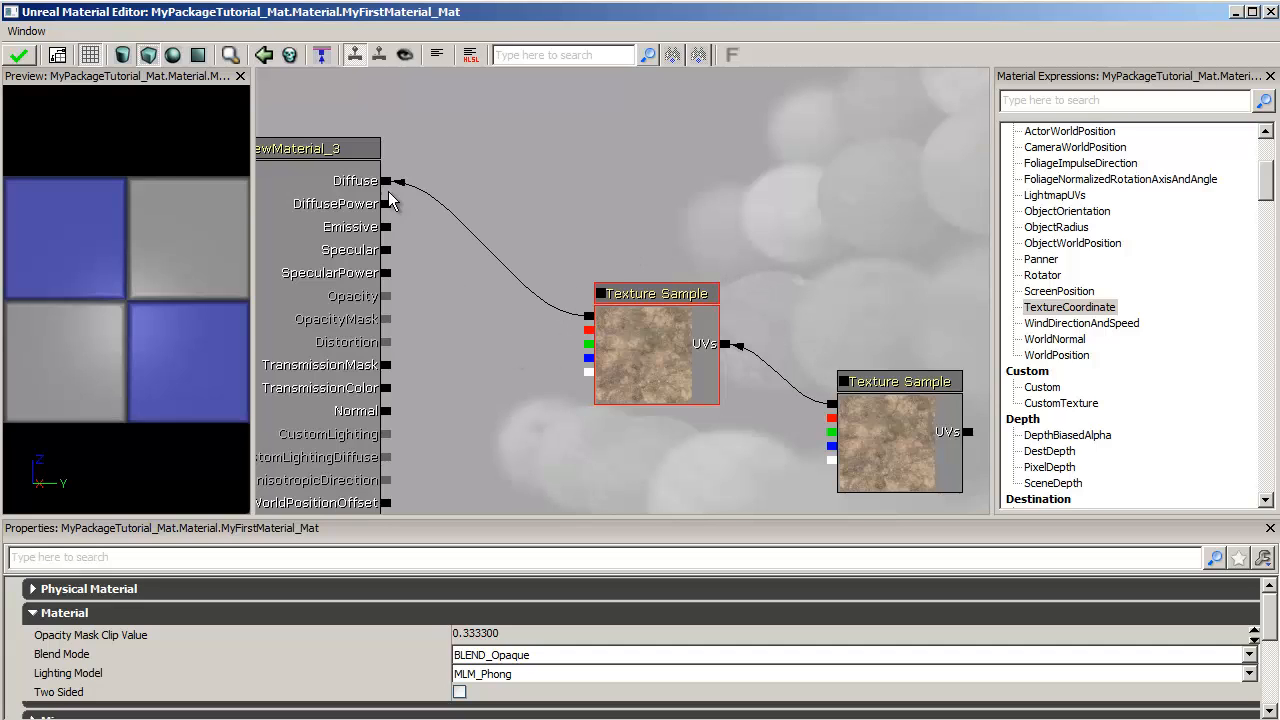
left_click(437, 54)
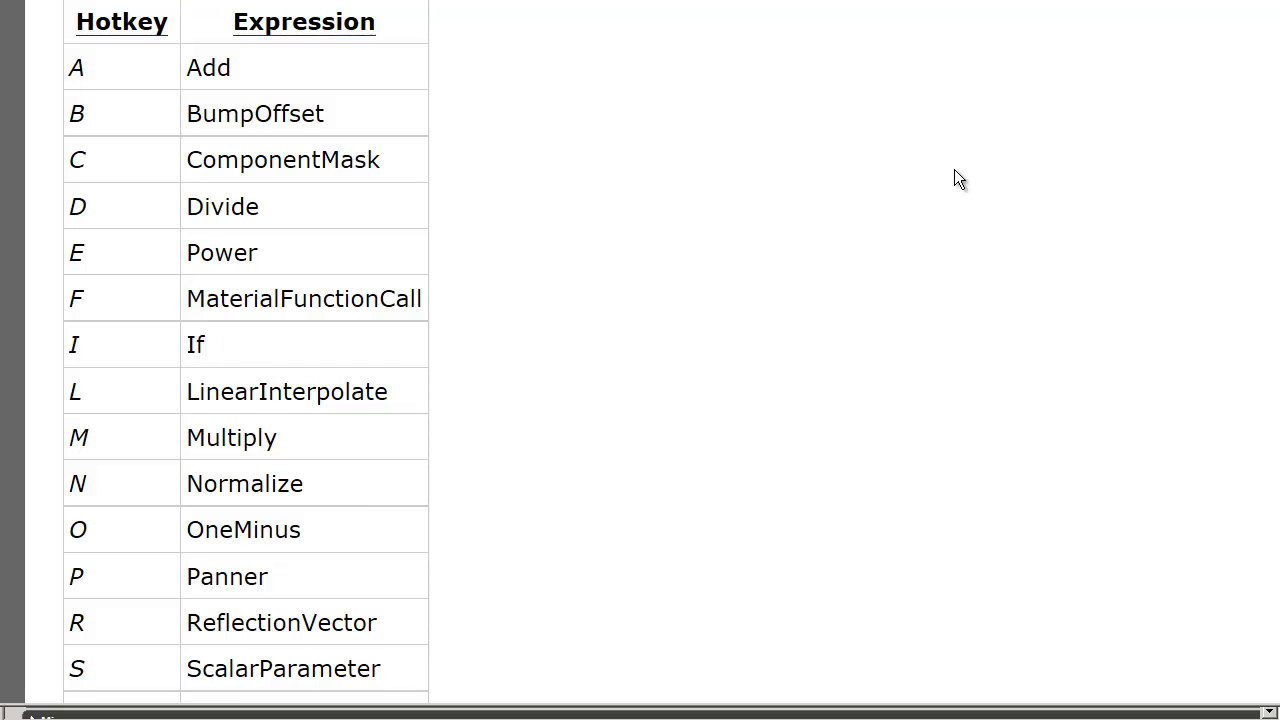
- Consult the expression hotkey list and add an Add node, a BumpOffset node and another Texture Sample around the existing Texture Sample
scroll(955, 172, "down", 4)
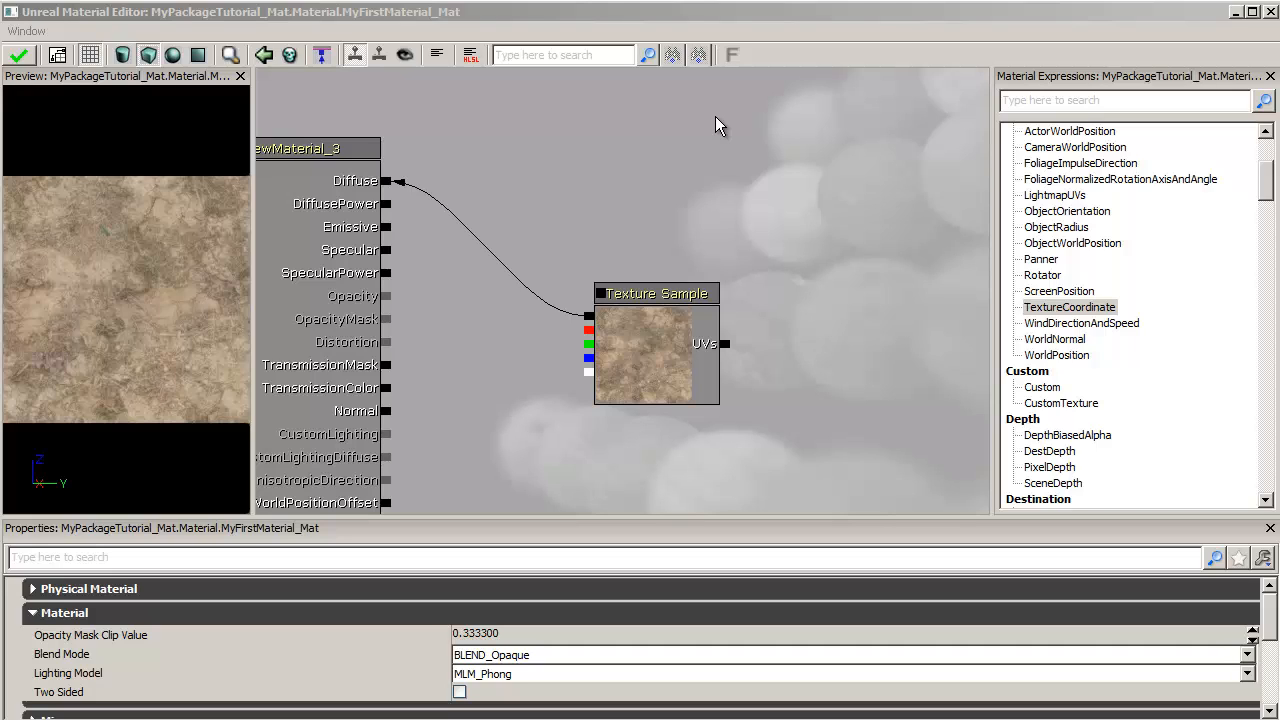
left_click(716, 118)
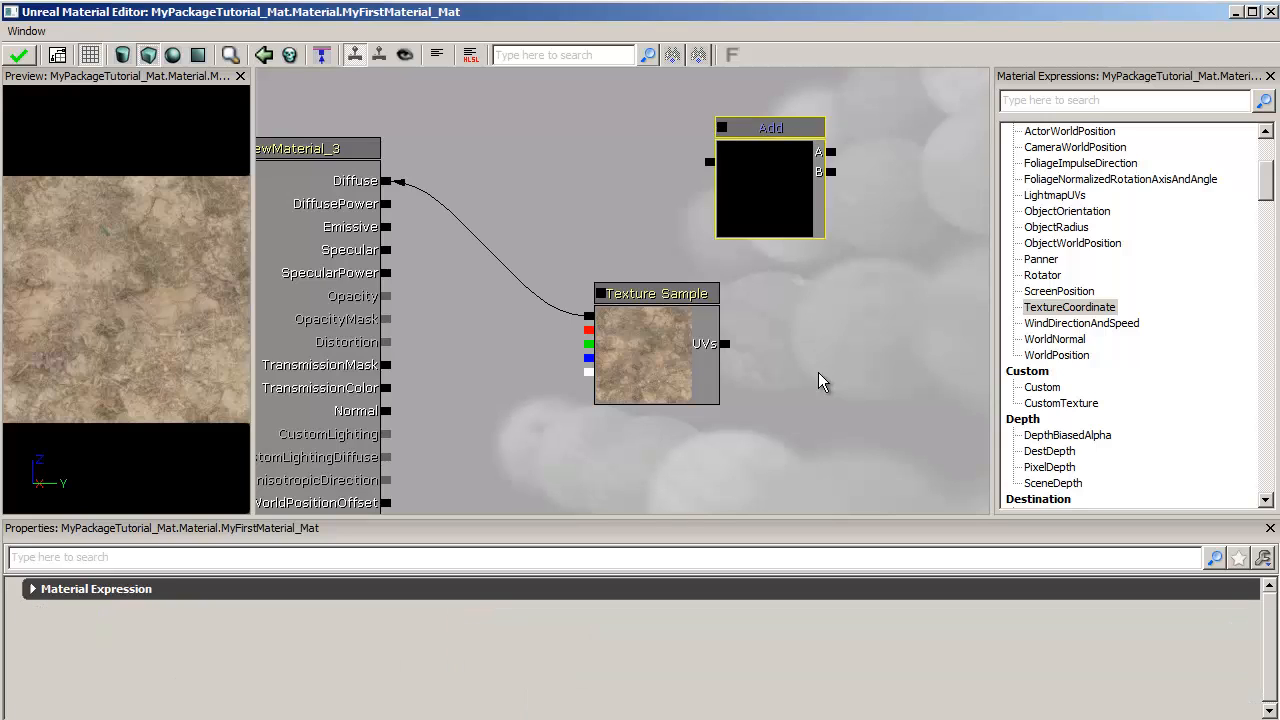
left_click(808, 346)
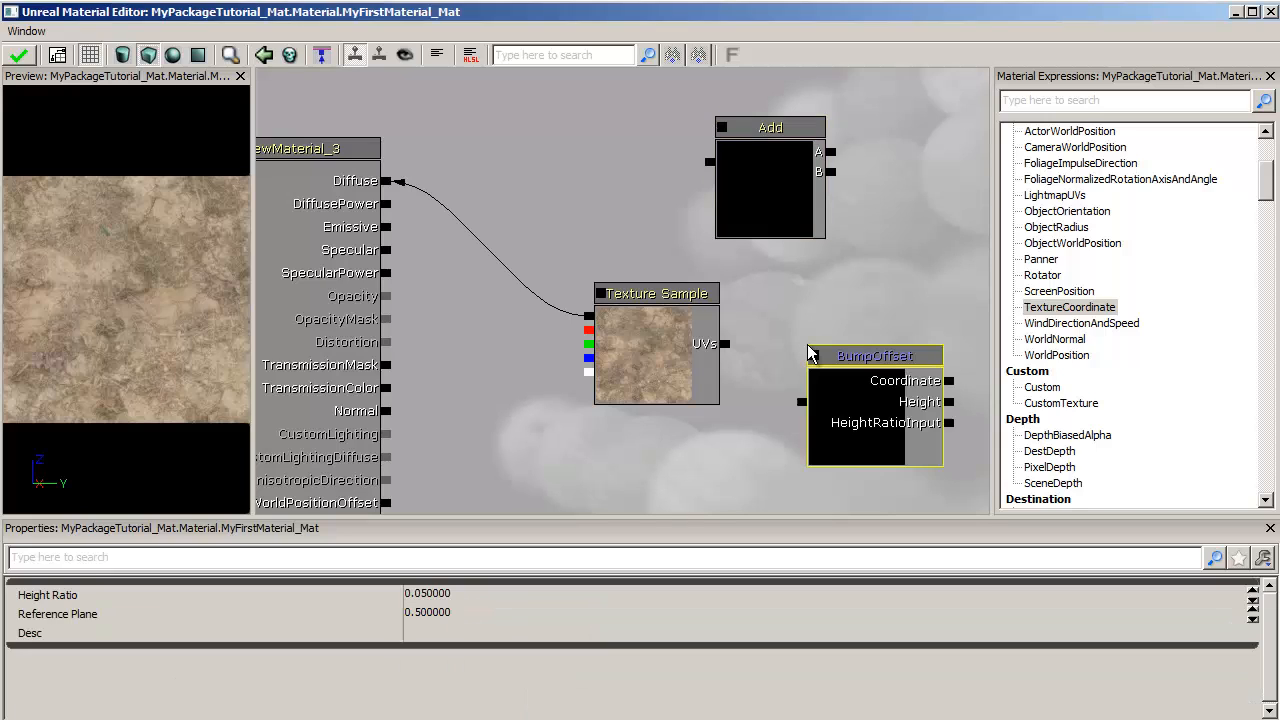
left_click(567, 151)
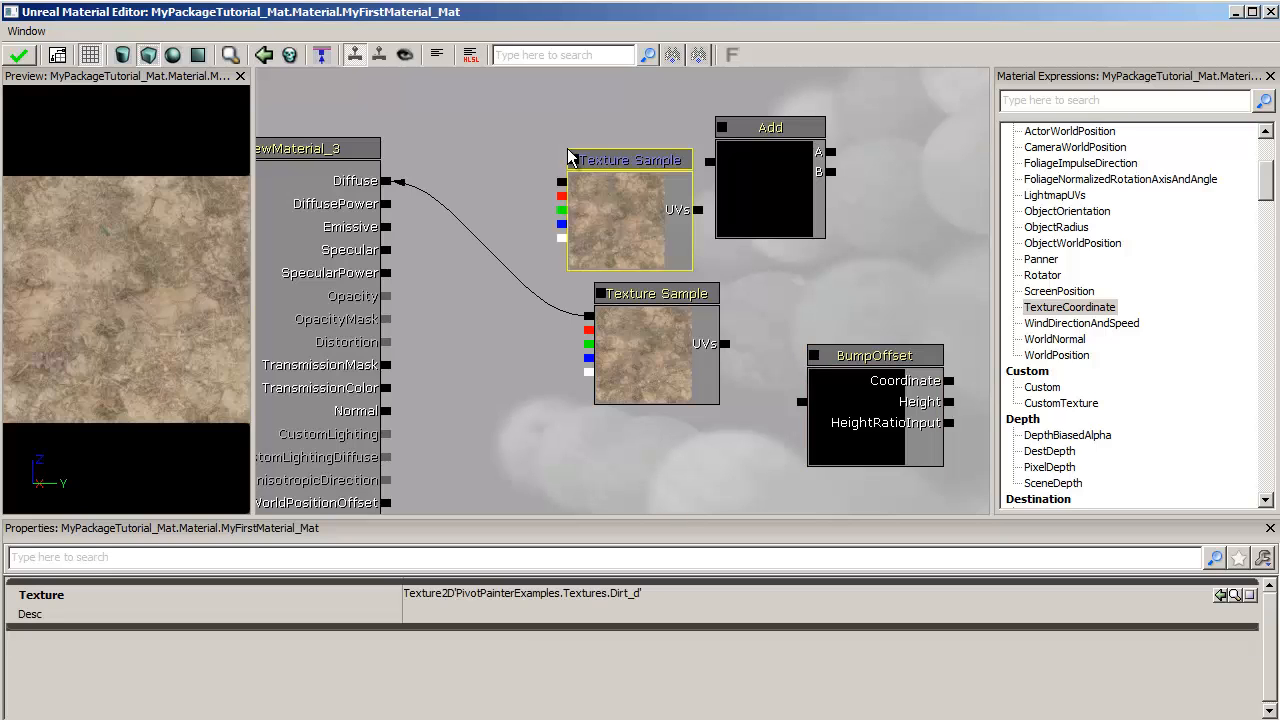